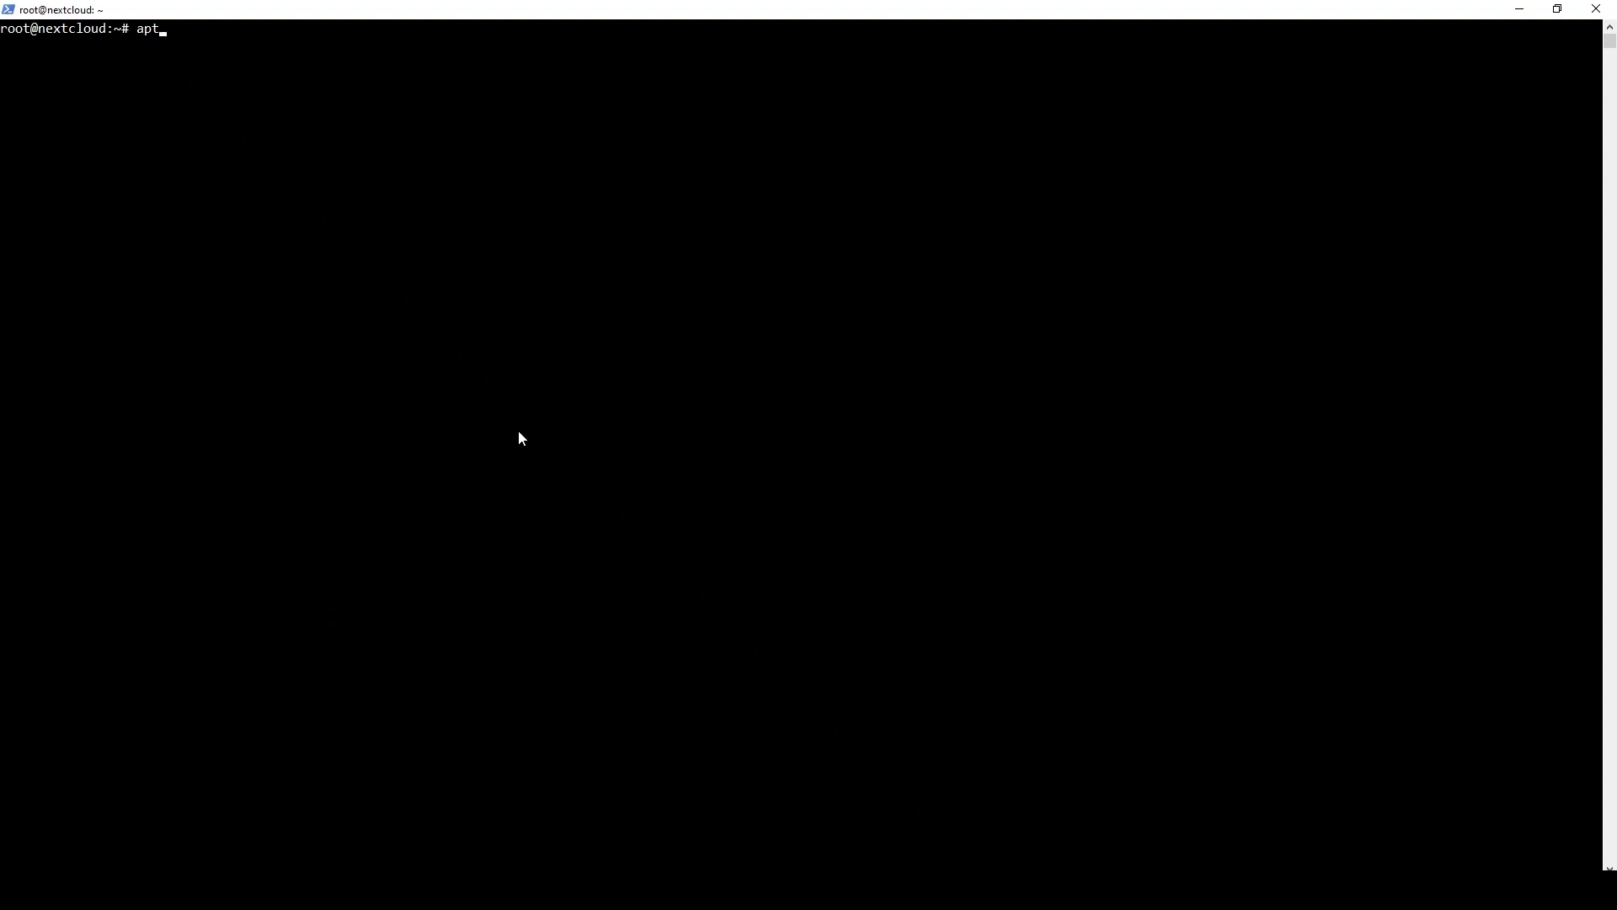
- Refresh package lists with apt-get update, then install docker-ce, docker-ce-cli and containerd.io, answering y
text( upd)
key(BackSpace)
key(BackSpace)
key(BackSpace)
key(BackSpace)
text(-get update)
key(Return)
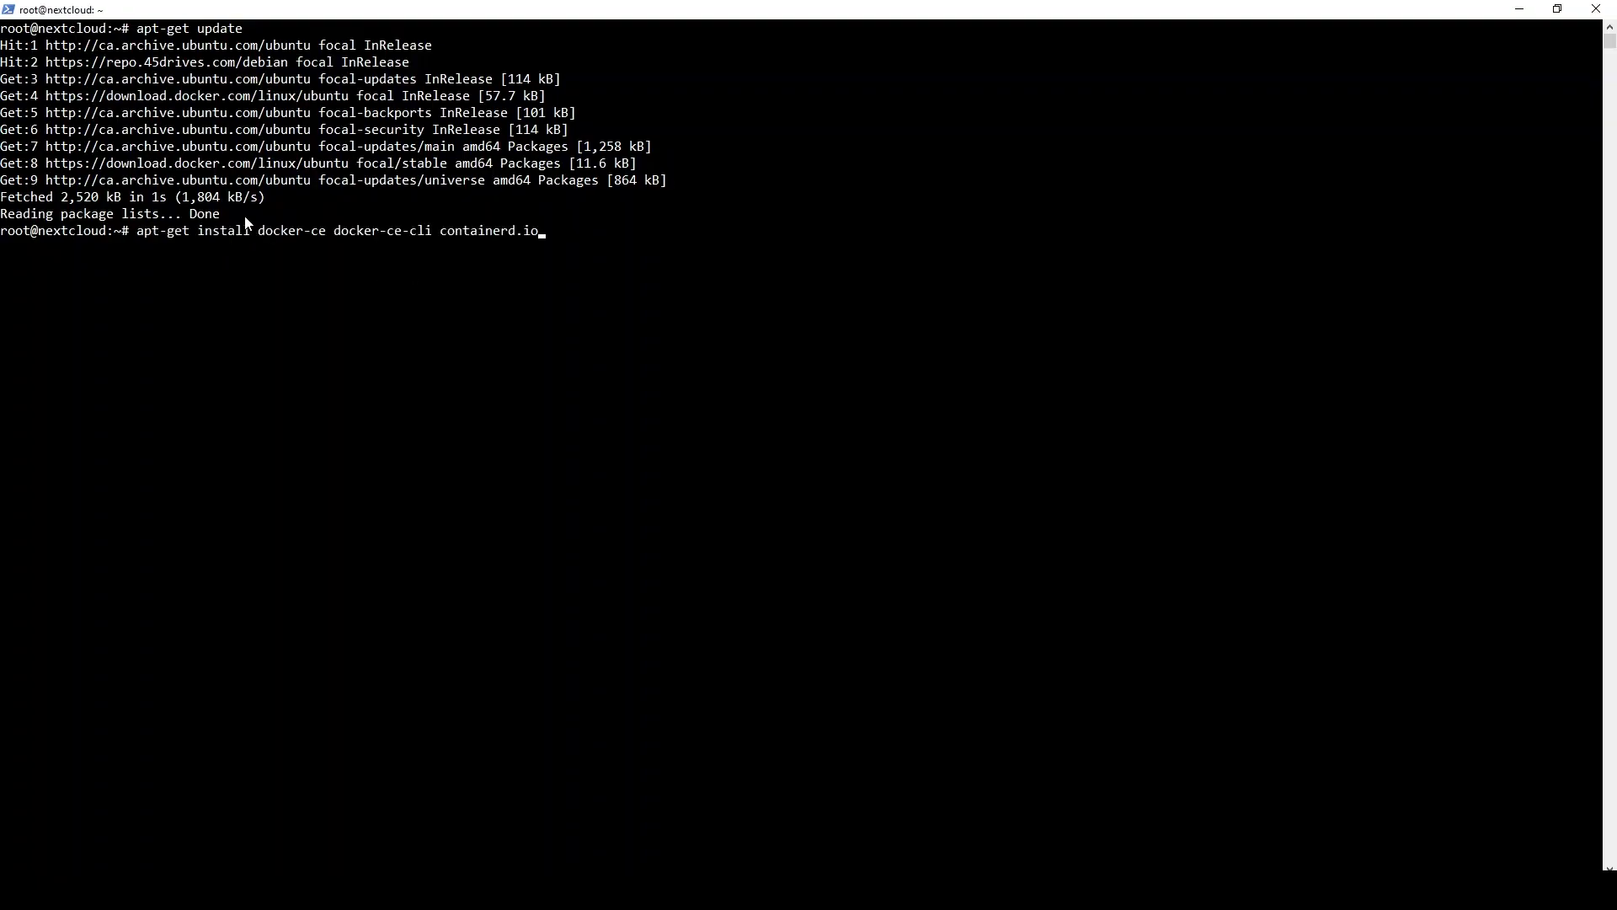
key(Return)
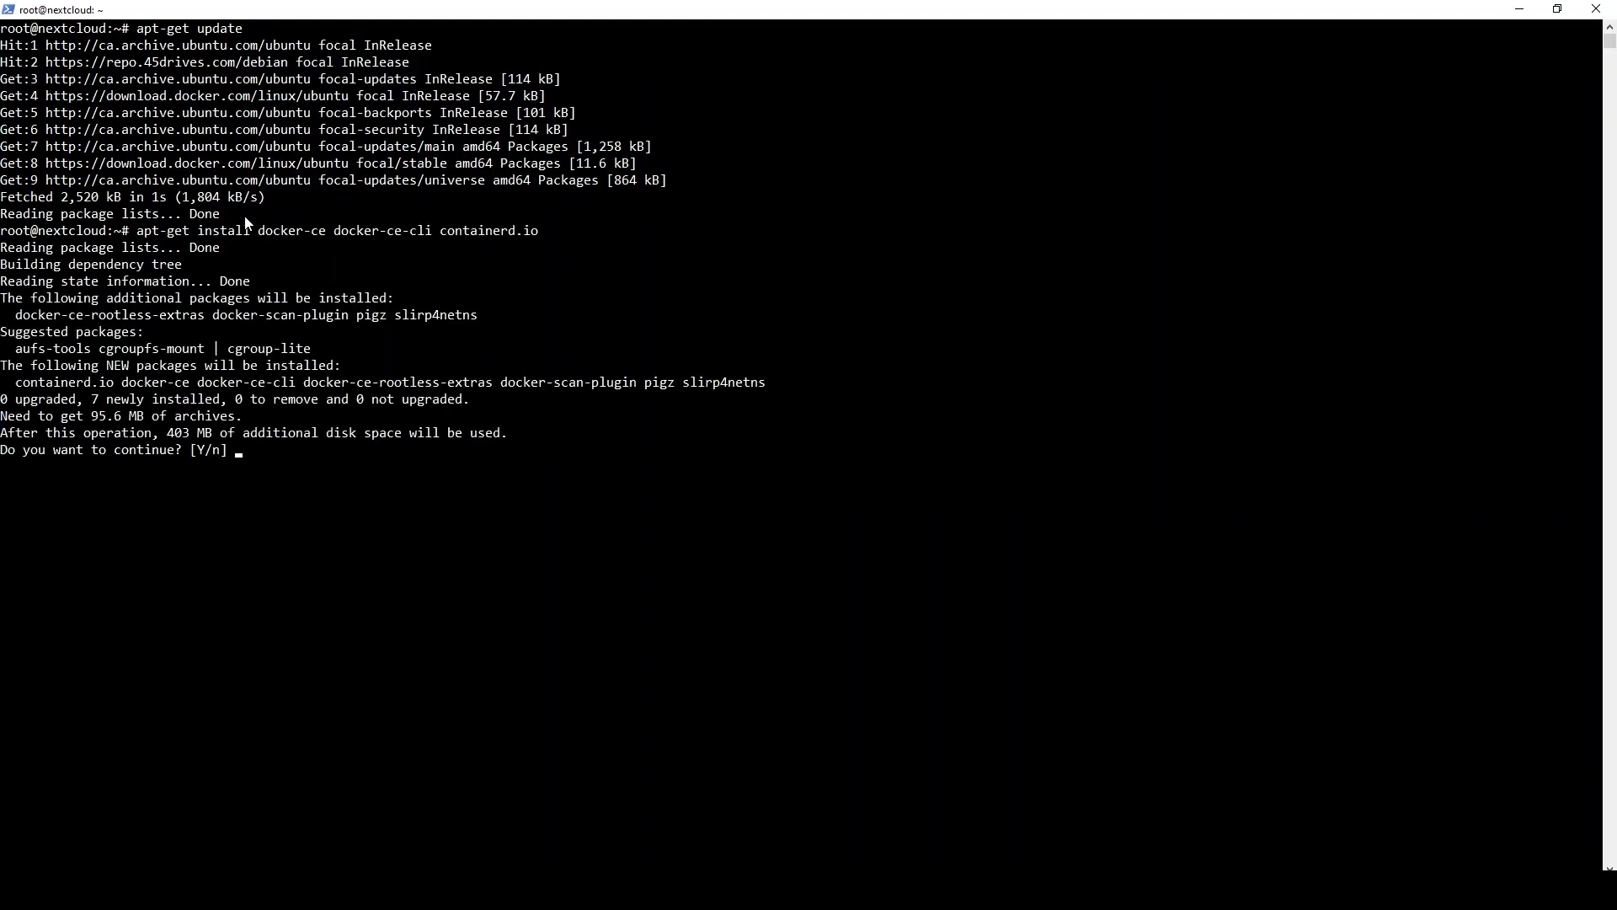
key(Return)
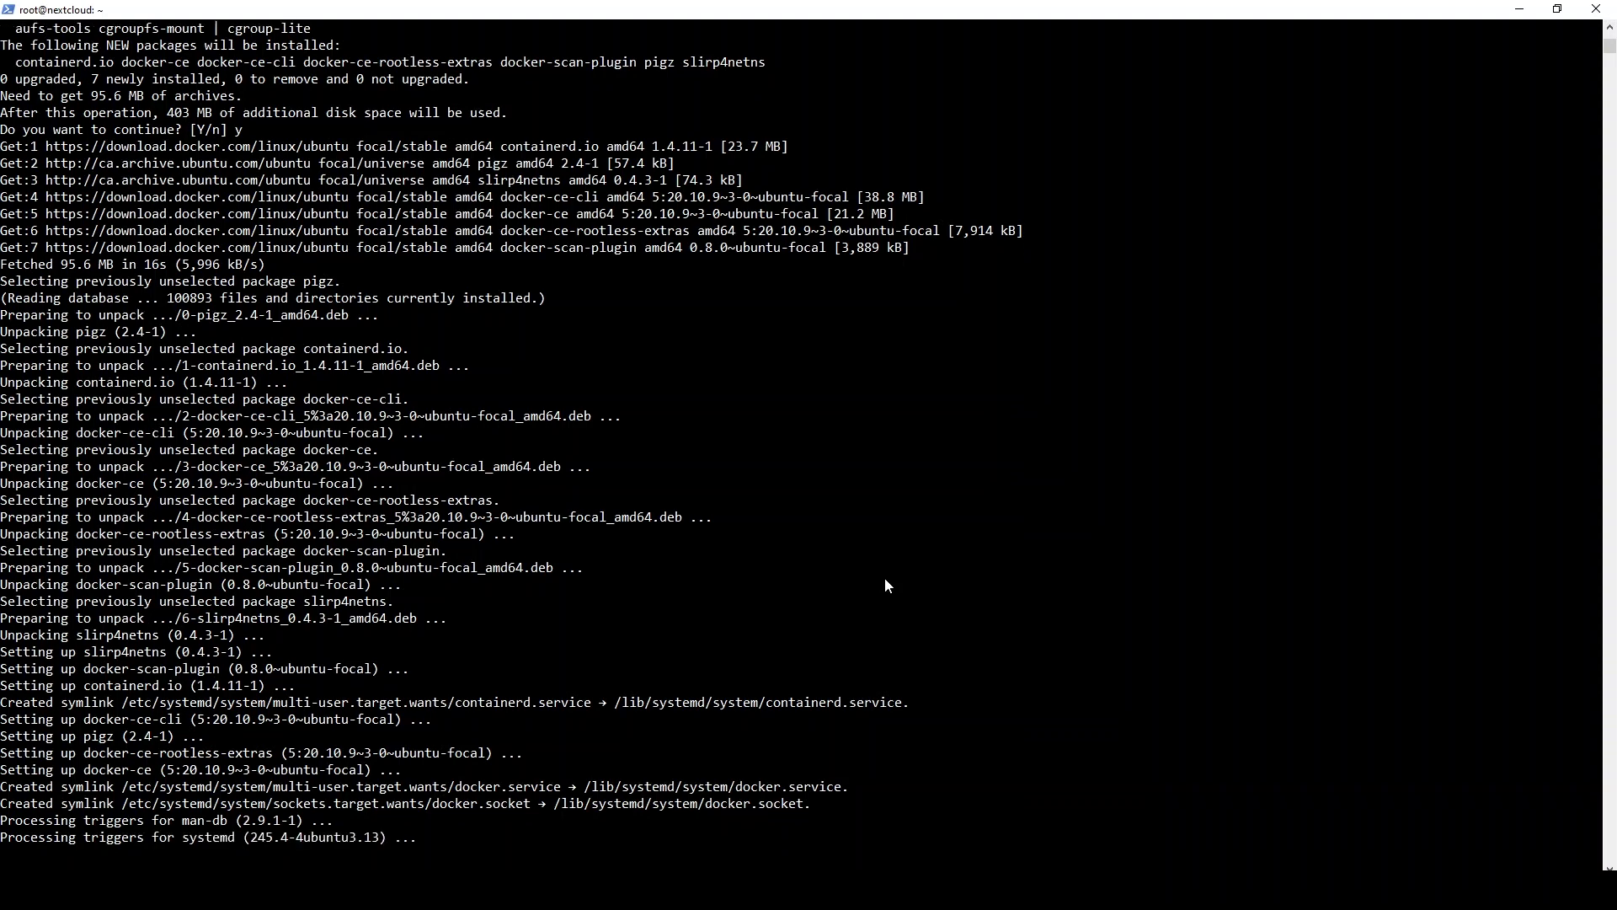
- Download docker-compose 1.29.2 to /usr/local/bin, chmod +x it, and check docker-compose --version
right_click(675, 623)
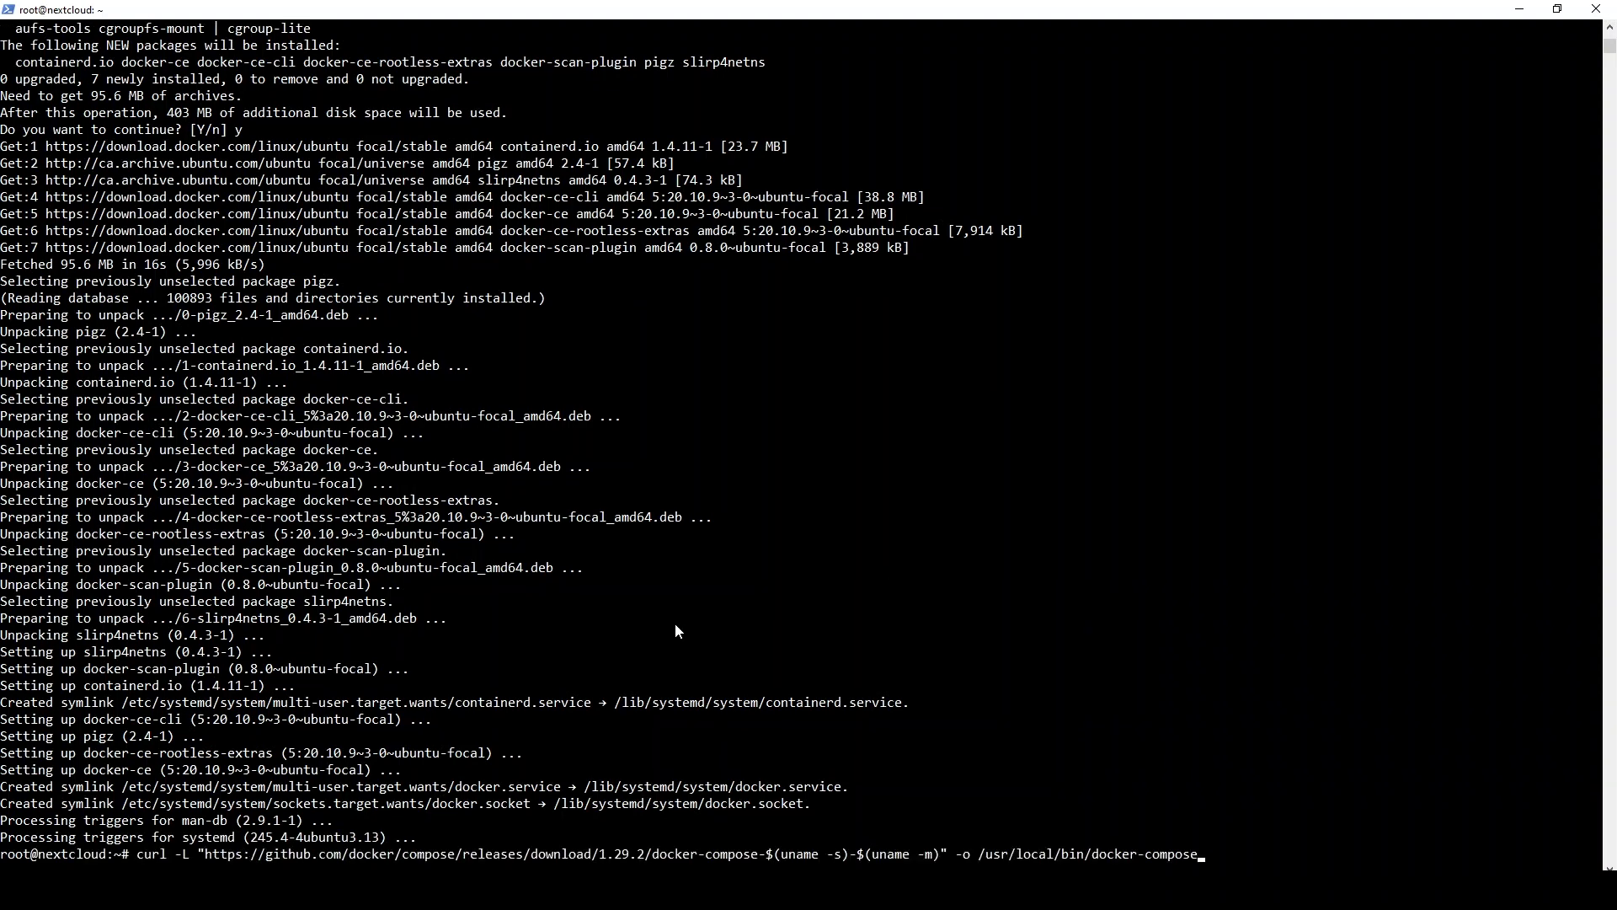
key(Return)
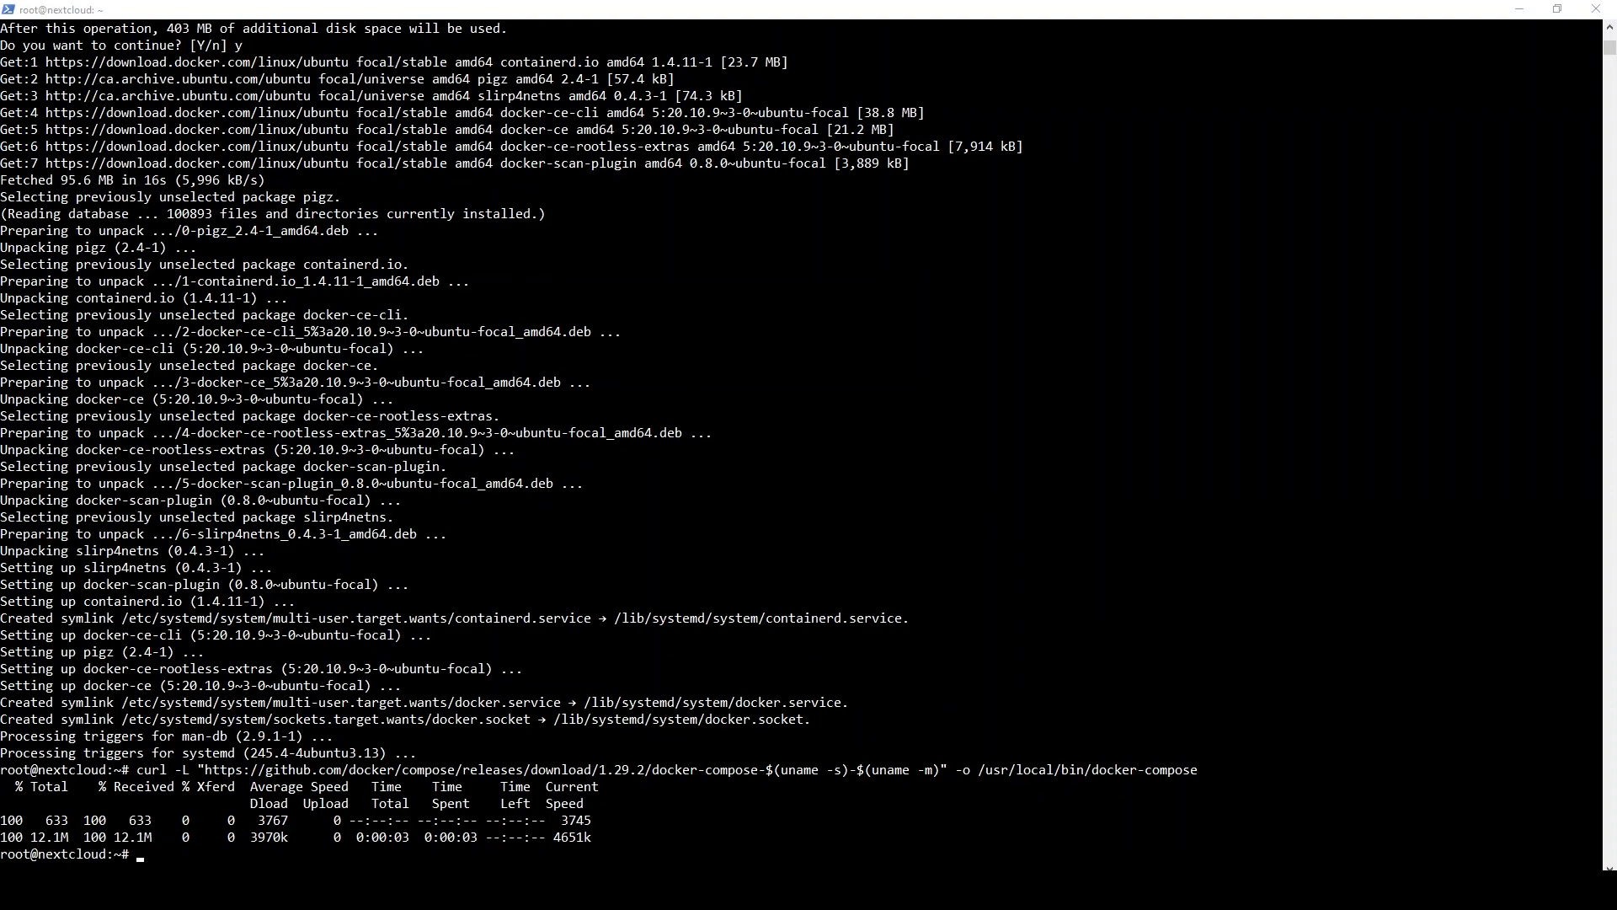
right_click(716, 616)
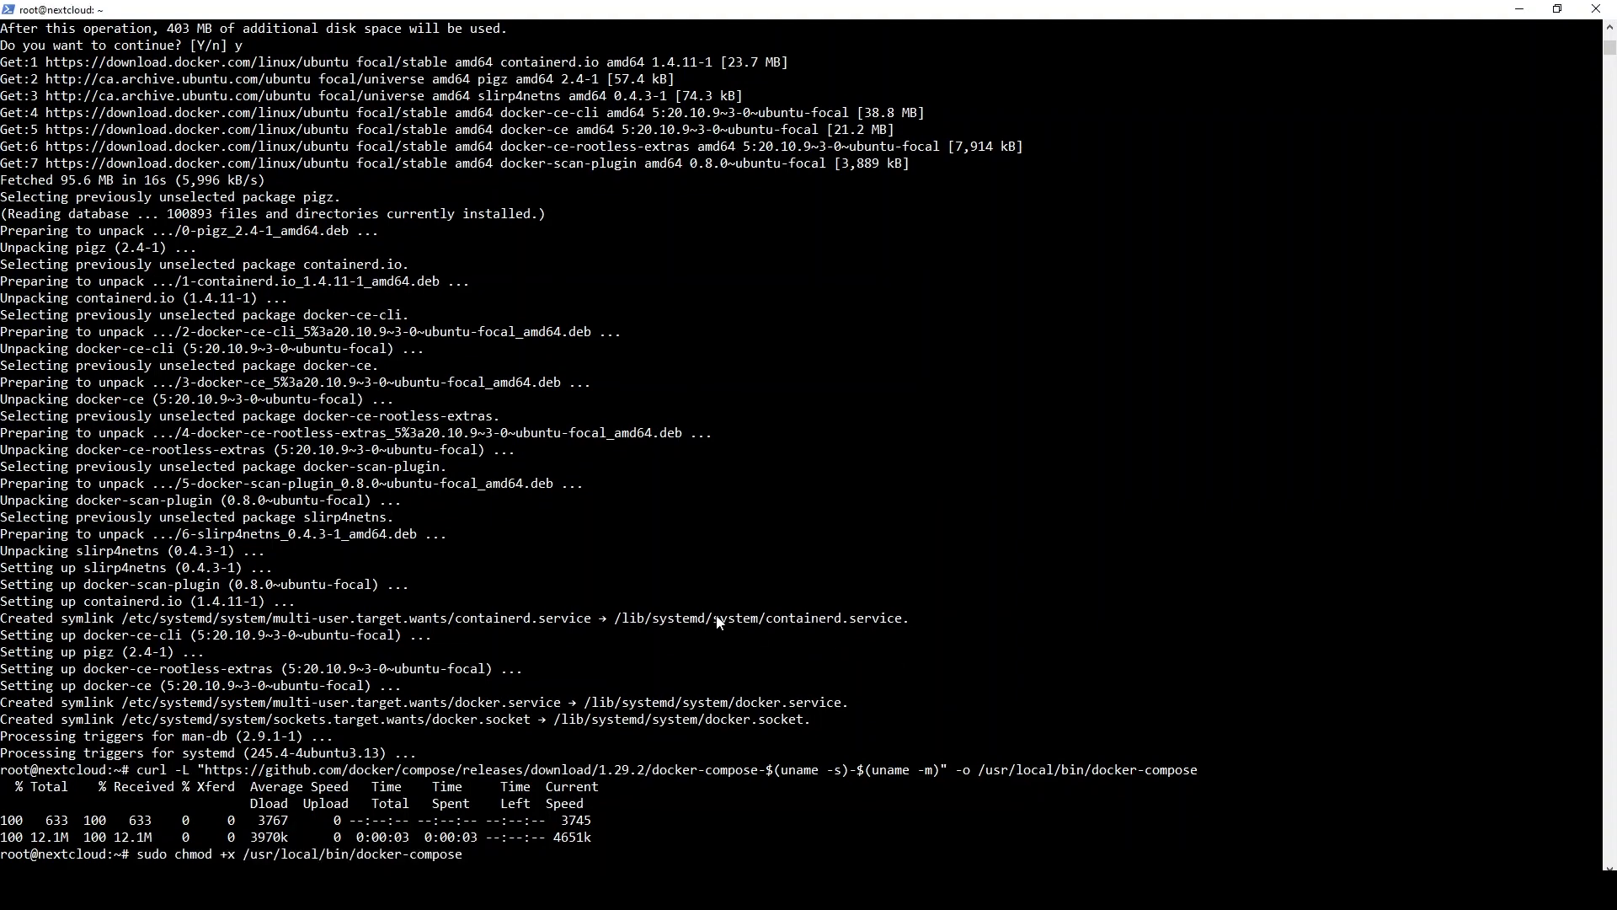
key(Return)
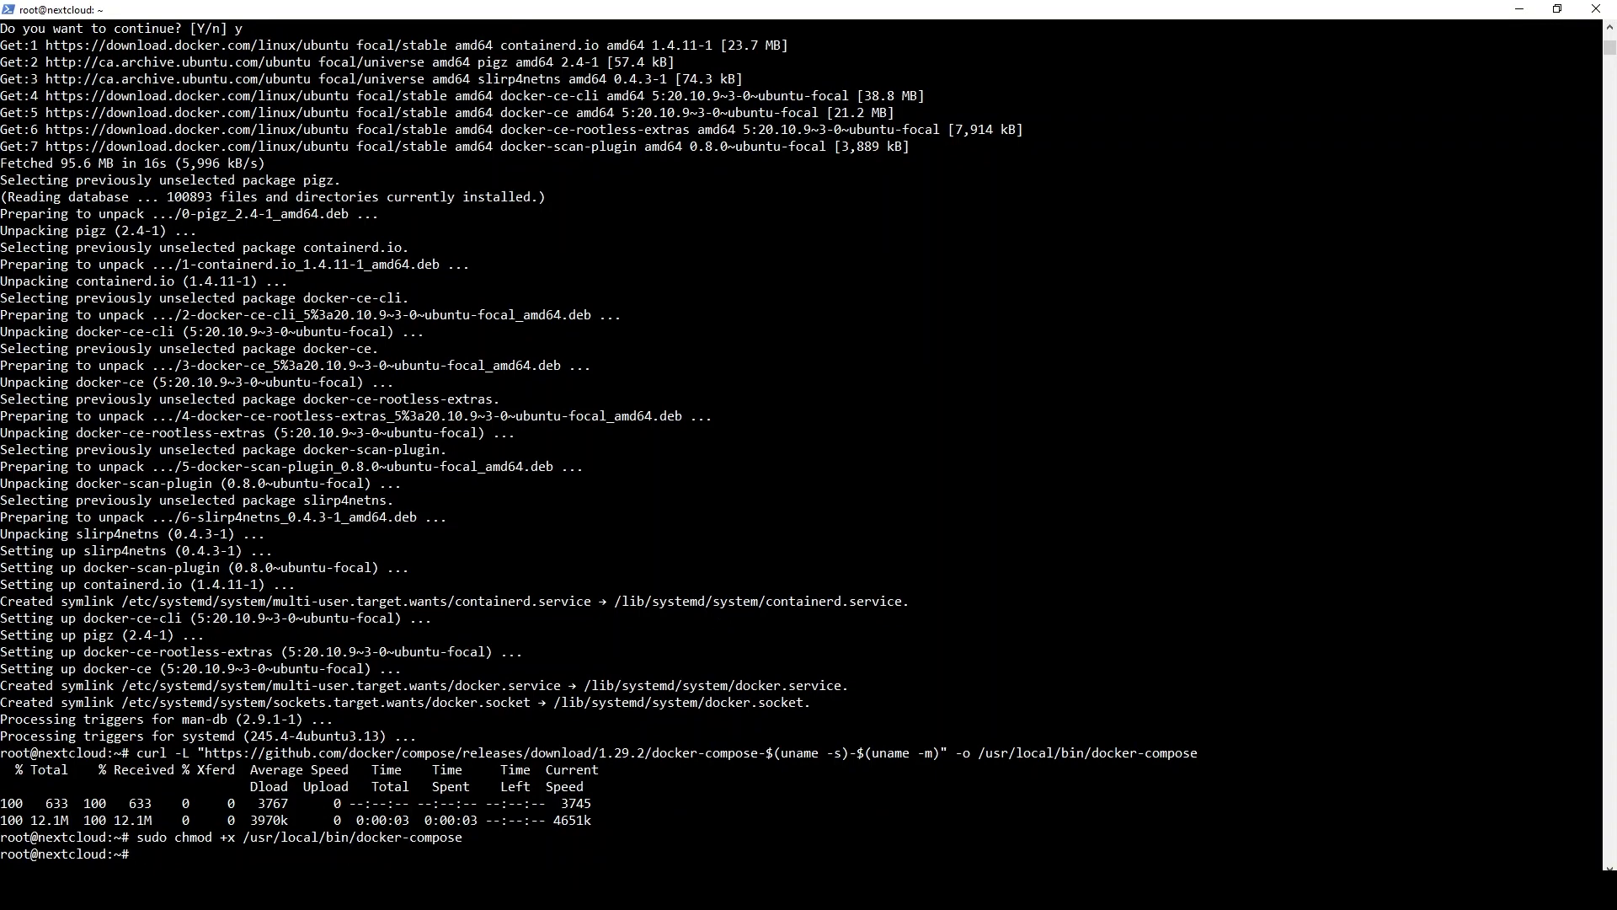
right_click(752, 591)
key(Return)
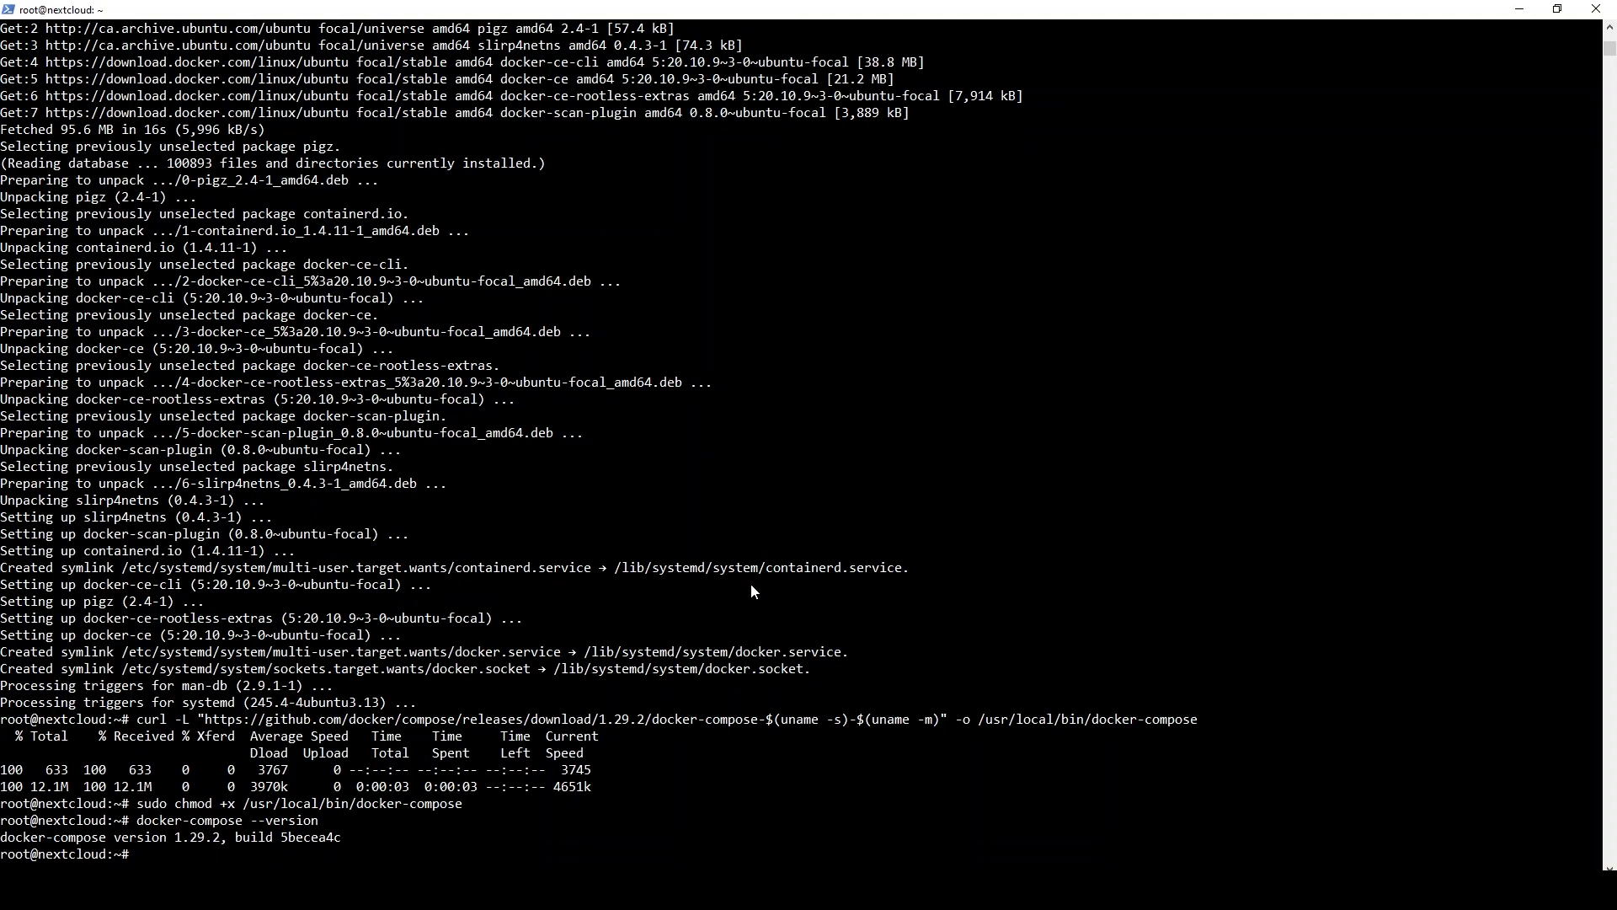
- Create the /opt/nextcloud directory and change into it
text(mkdir /opt/nextcloud)
key(Return)
text(cd /optne)
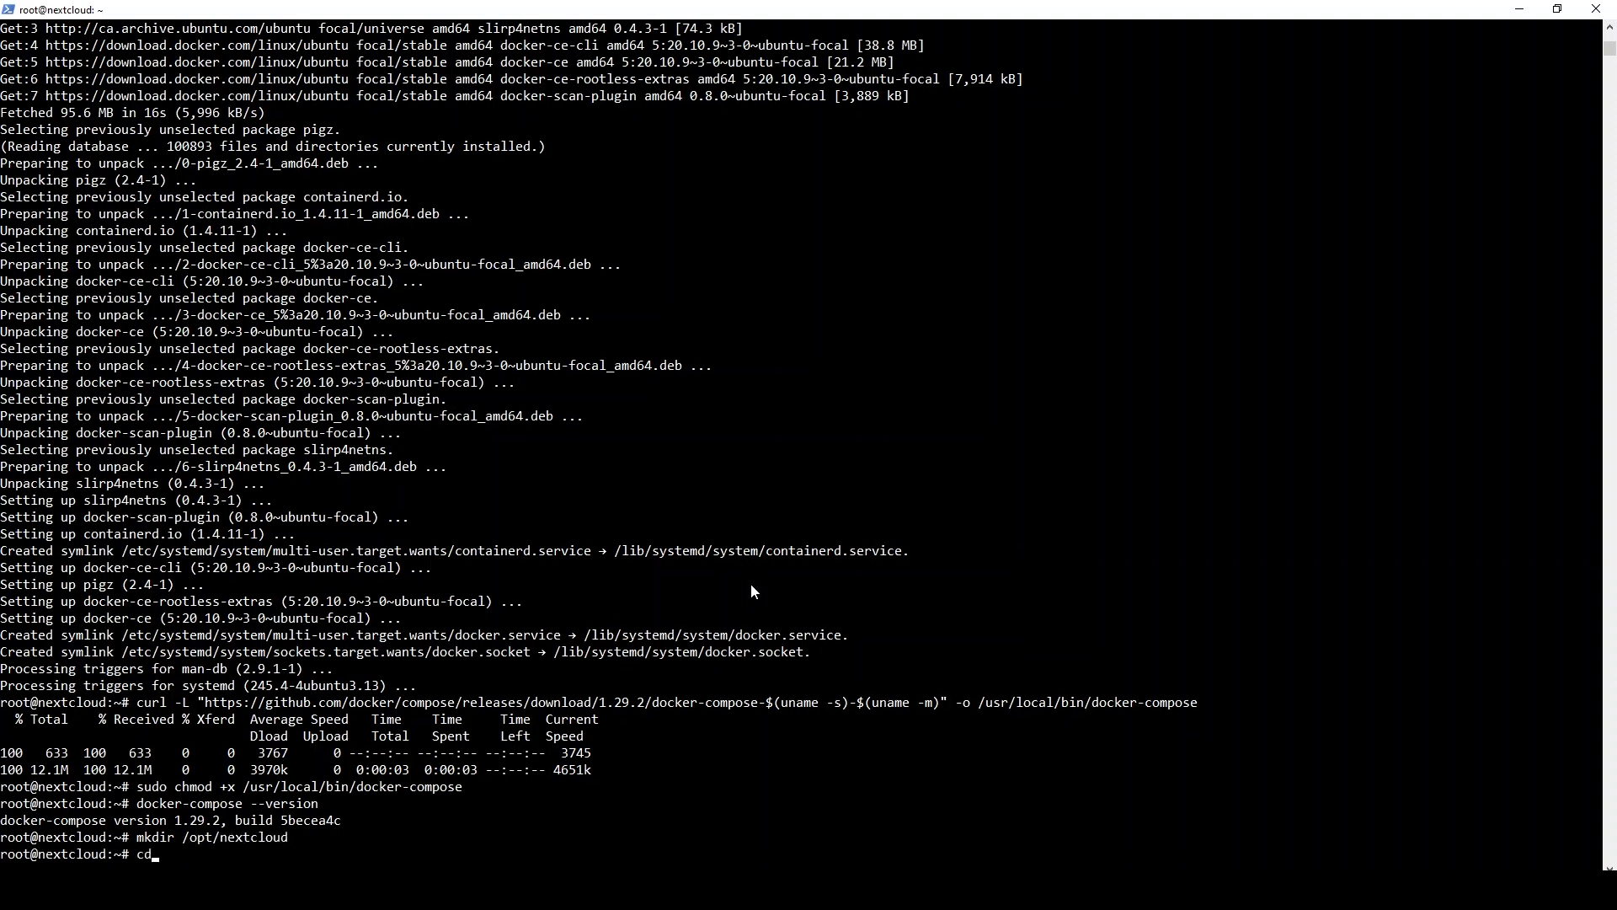
key(BackSpace)
key(BackSpace)
text(/ne)
key(Tab)
key(Return)
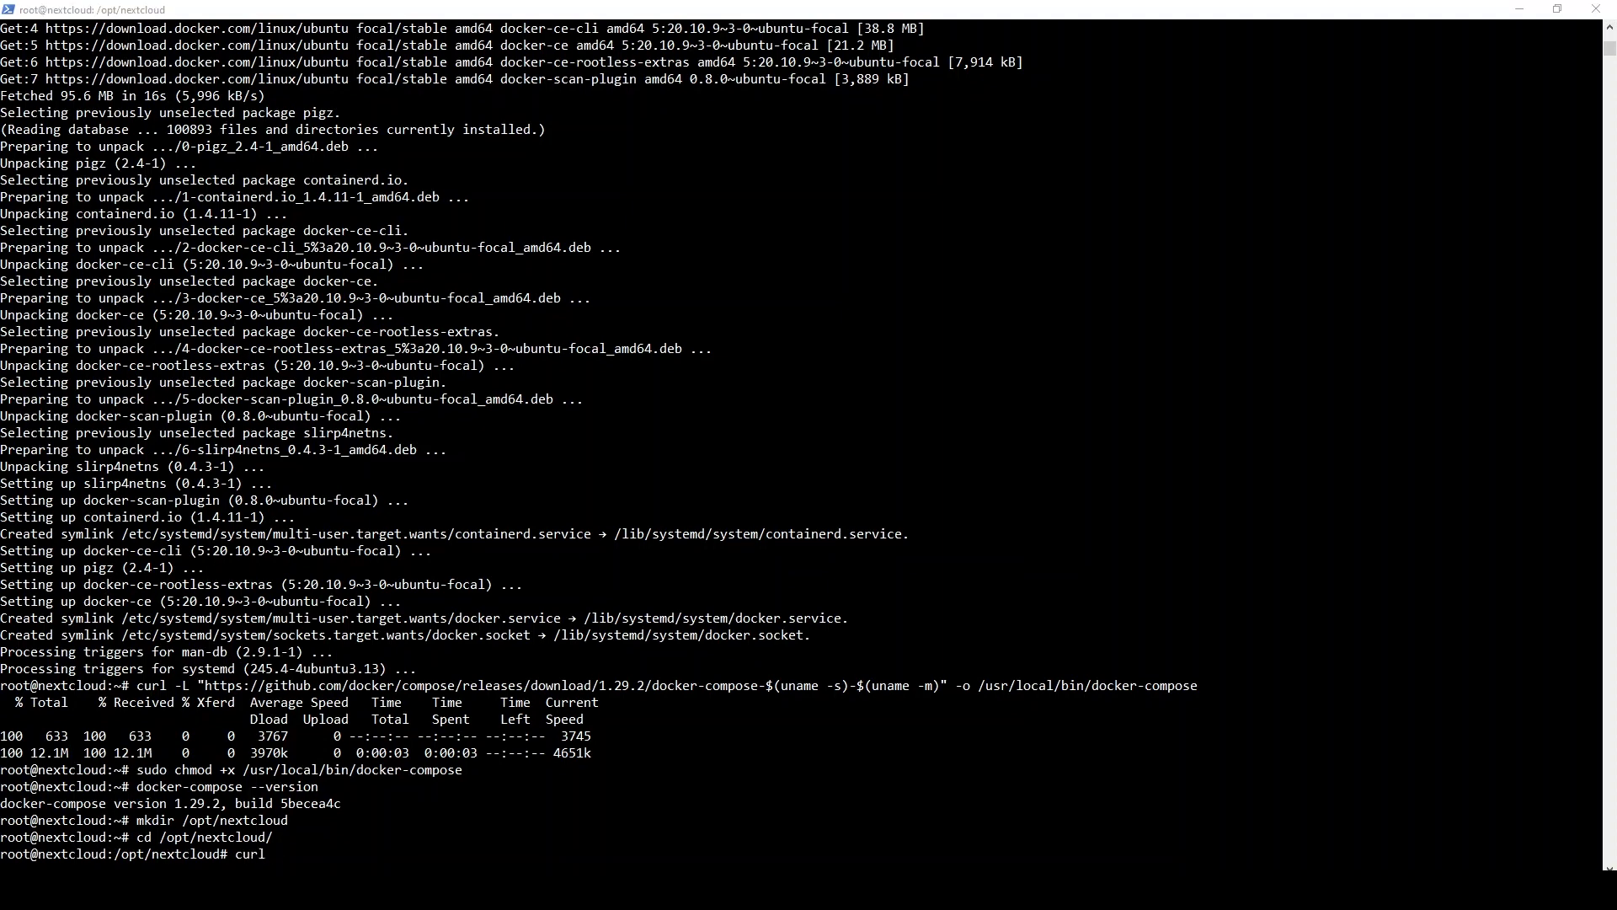
- Download nextcloud-compose.yml from scripts.45drives.com with curl -LO
text(curl)
click(628, 802)
text(-LO)
right_click(421, 868)
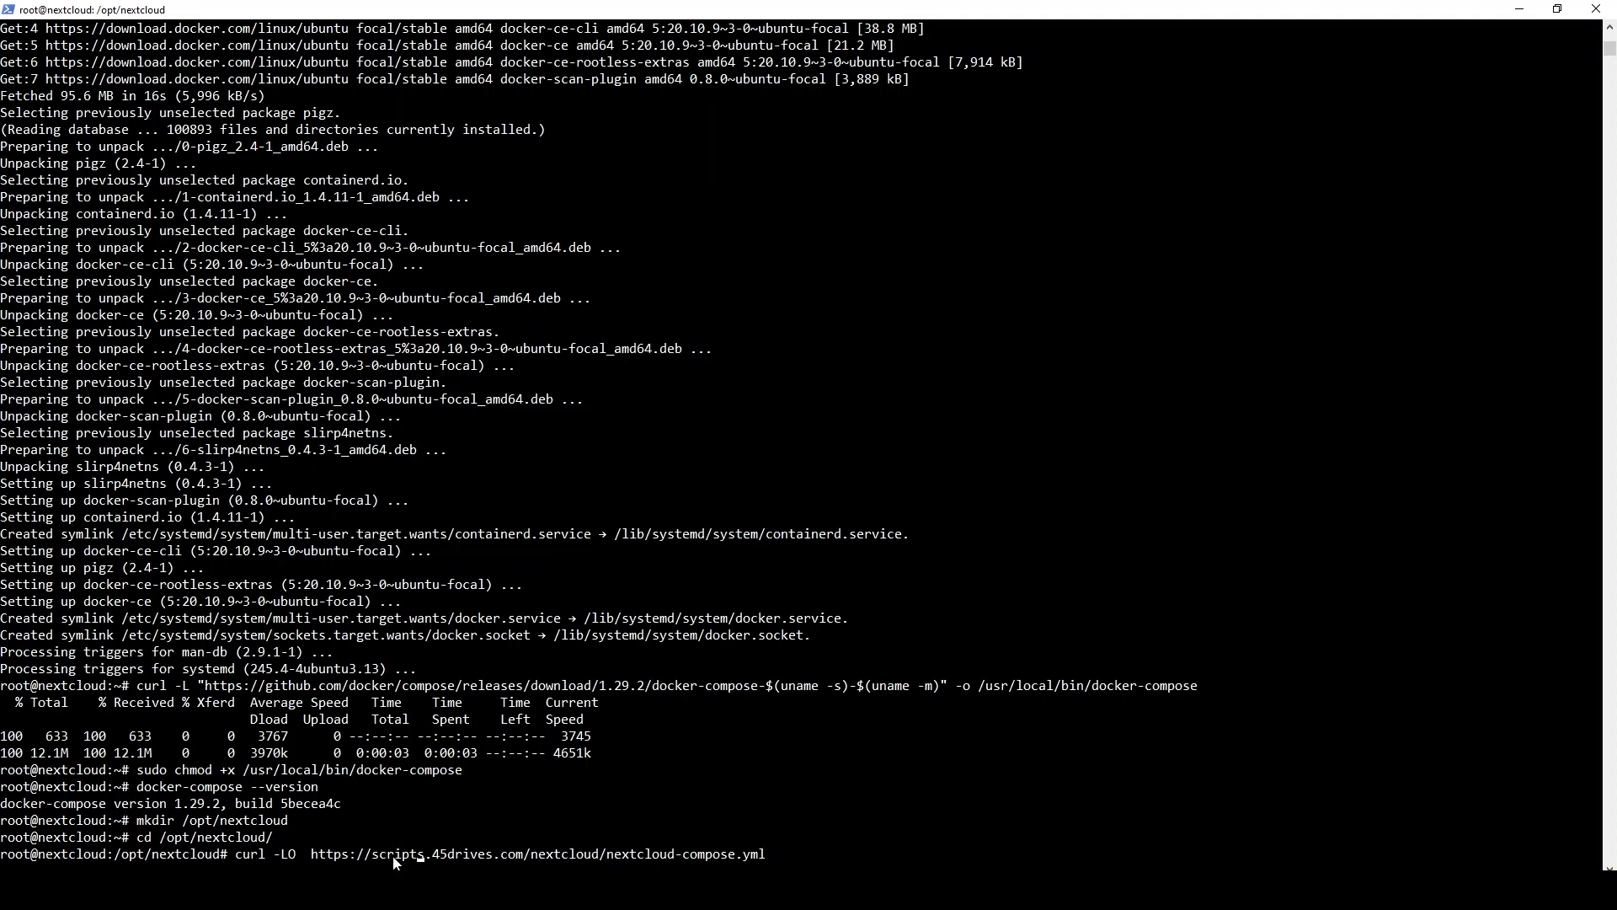
key(BackSpace)
key(Return)
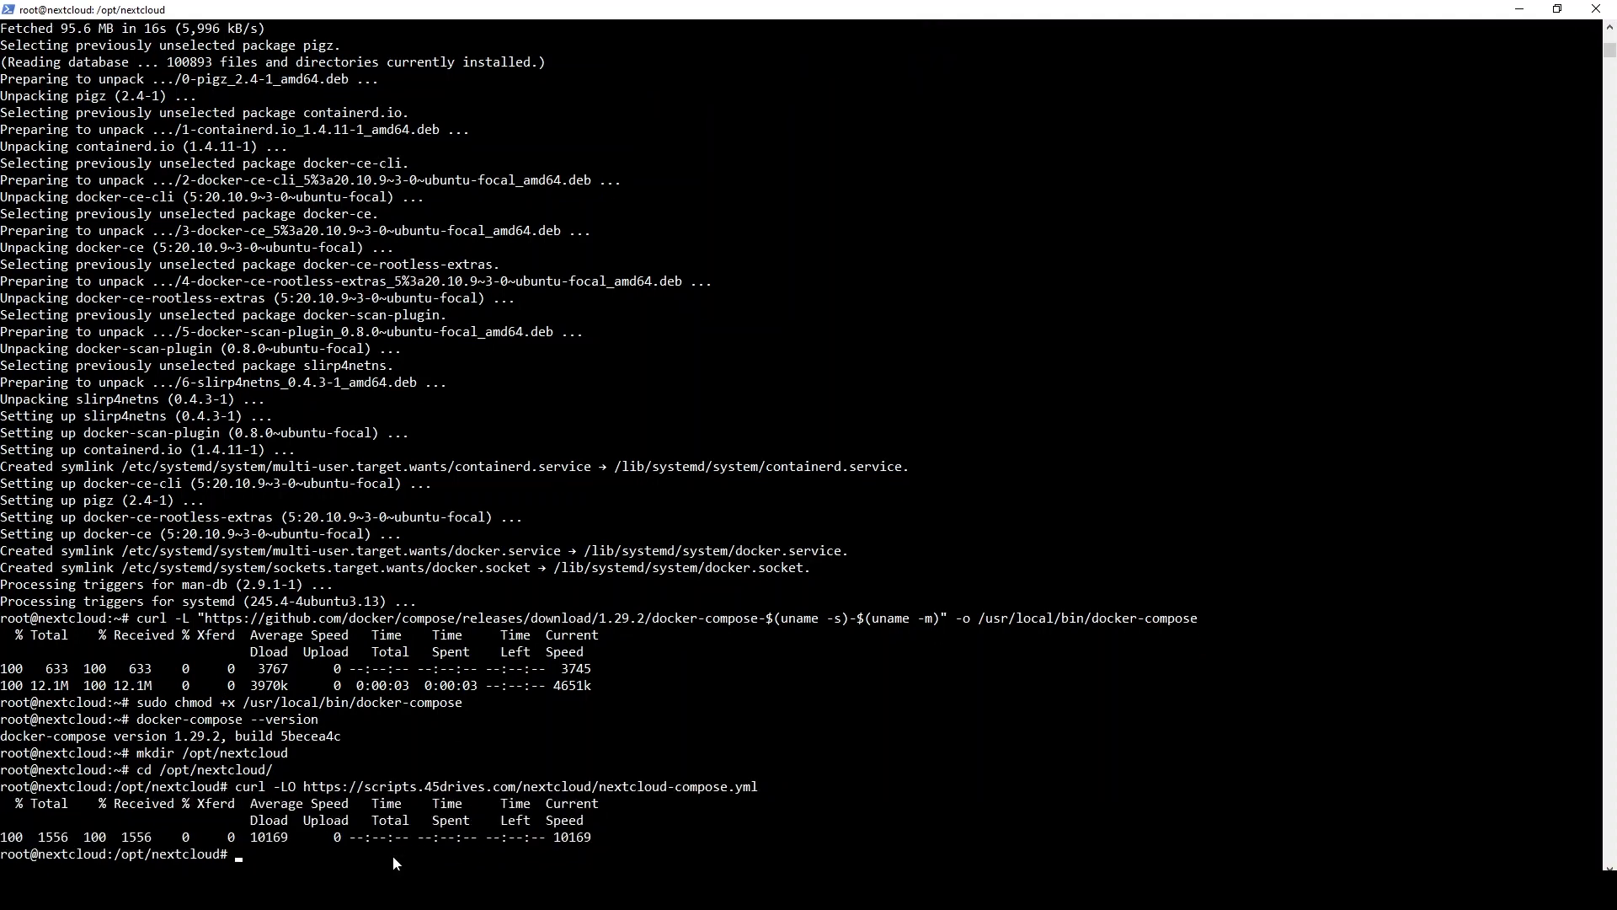
- Download the Dockerfile from the same scripts.45drives.com location with curl -LO
text(curl  -L)
key(BackSpace)
key(BackSpace)
text(LO)
key(Up)
key(BackSpace)
key(BackSpace)
key(BackSpace)
key(BackSpace)
key(BackSpace)
key(BackSpace)
key(BackSpace)
key(BackSpace)
key(BackSpace)
key(BackSpace)
key(BackSpace)
key(BackSpace)
key(BackSpace)
key(BackSpace)
key(BackSpace)
key(BackSpace)
key(BackSpace)
key(BackSpace)
key(BackSpace)
key(BackSpace)
key(BackSpace)
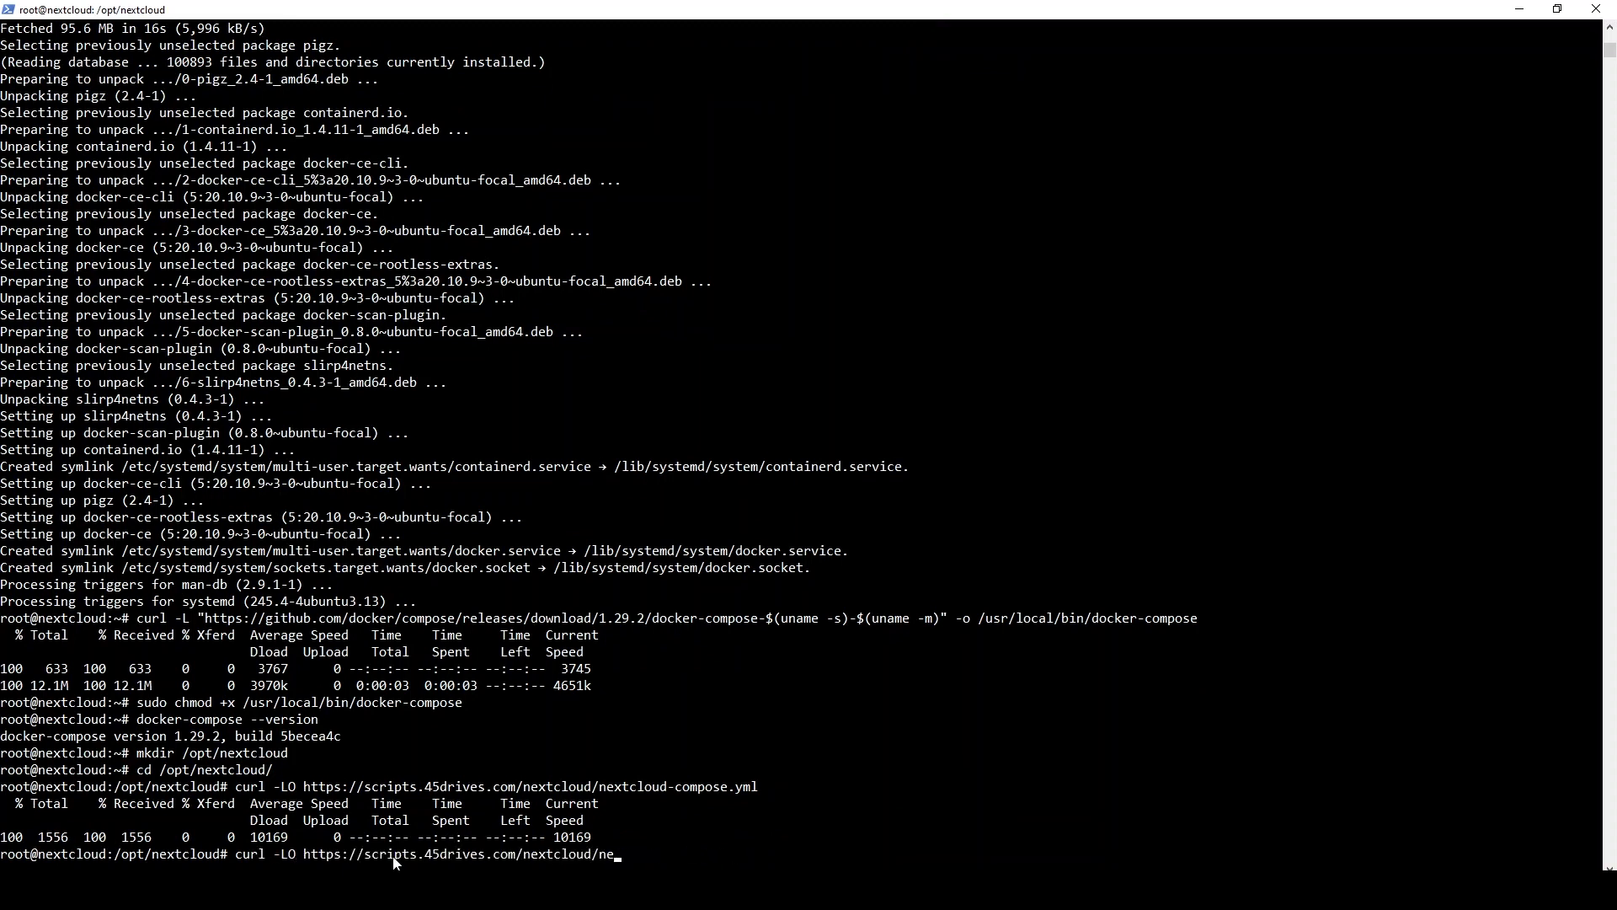
text(Dockerfil)
text(e)
key(Return)
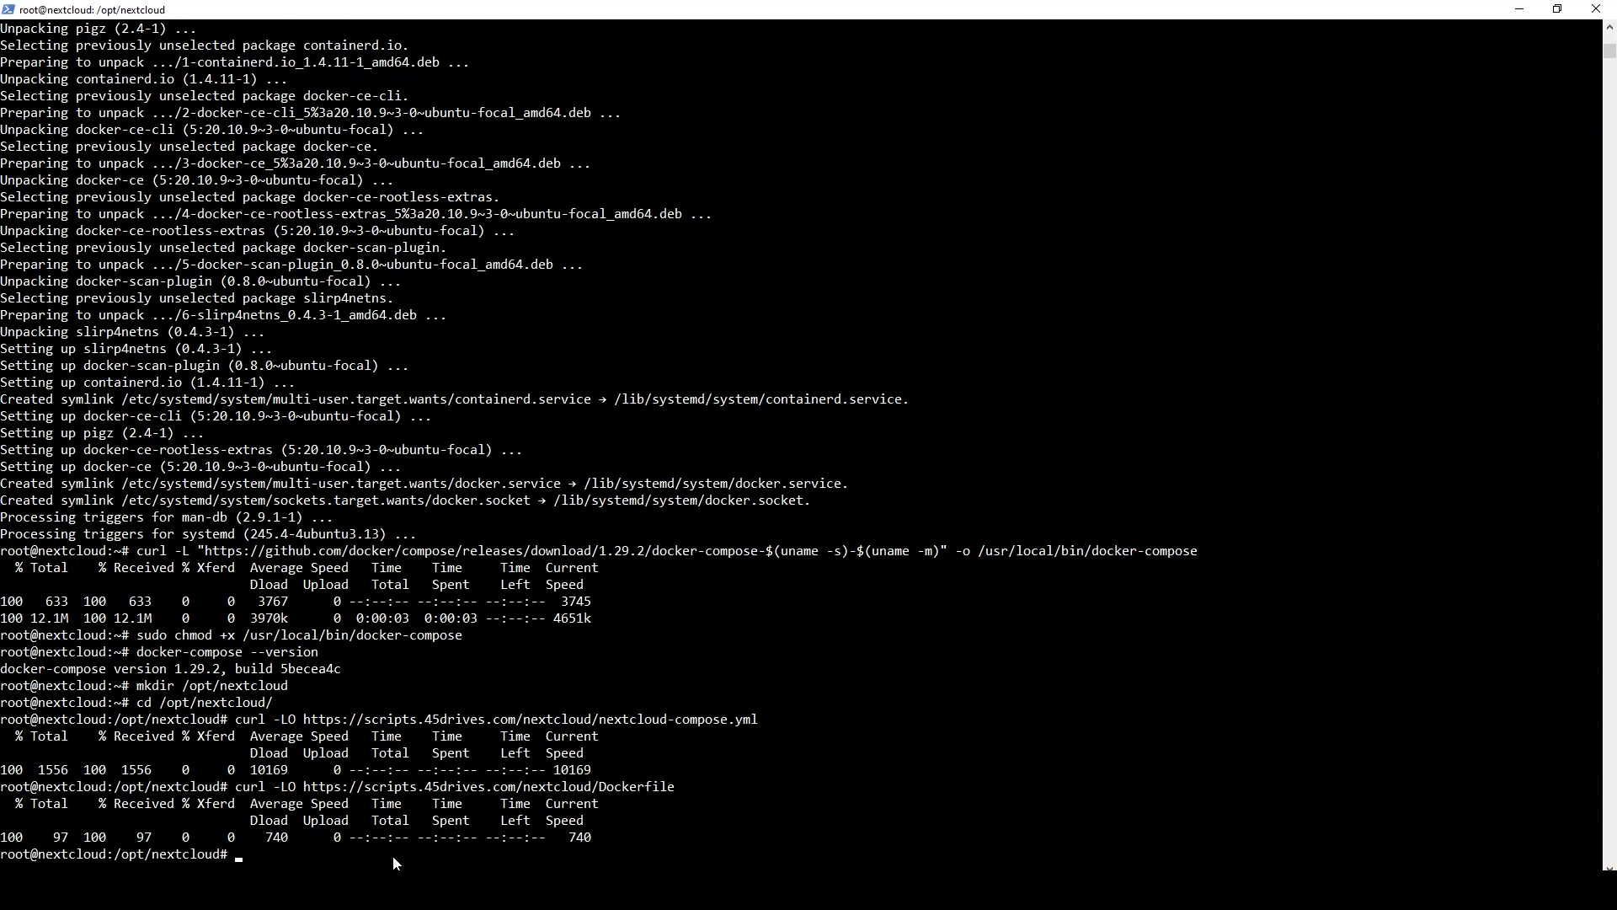
- List the downloaded files with ls and begin a mv of nextcloud-compose.yml
text(ls)
key(Return)
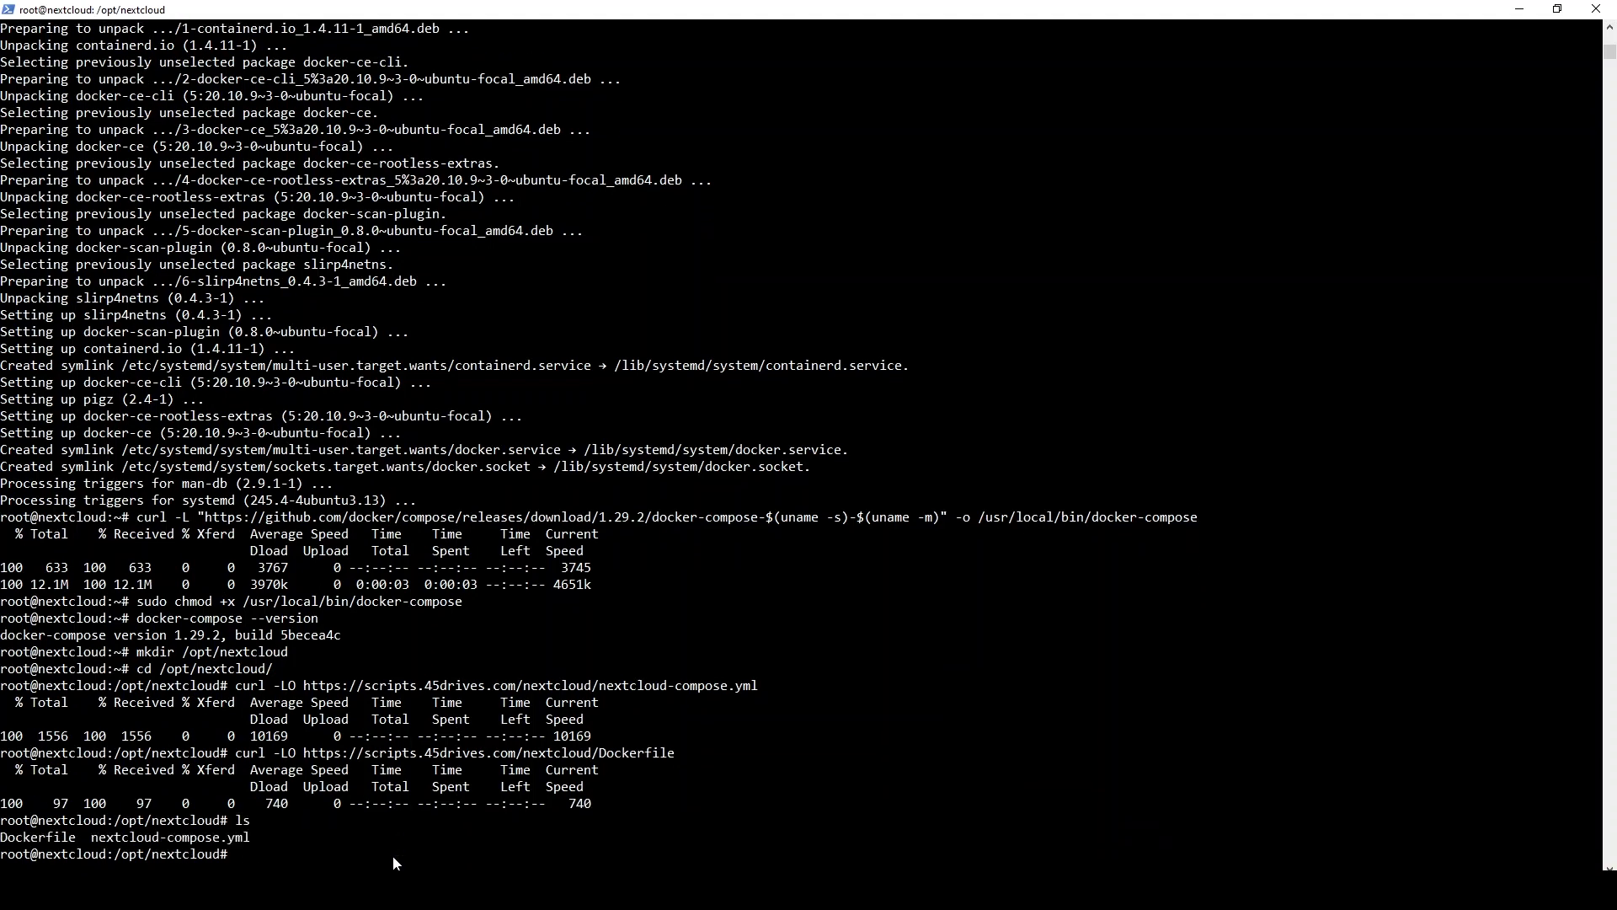
text(mv nextcloud)
key(Tab)
- Rename the file to docker-compose.yml, run docker-compose up -d, and check the four containers with docker-compose ps
text(docker-compo)
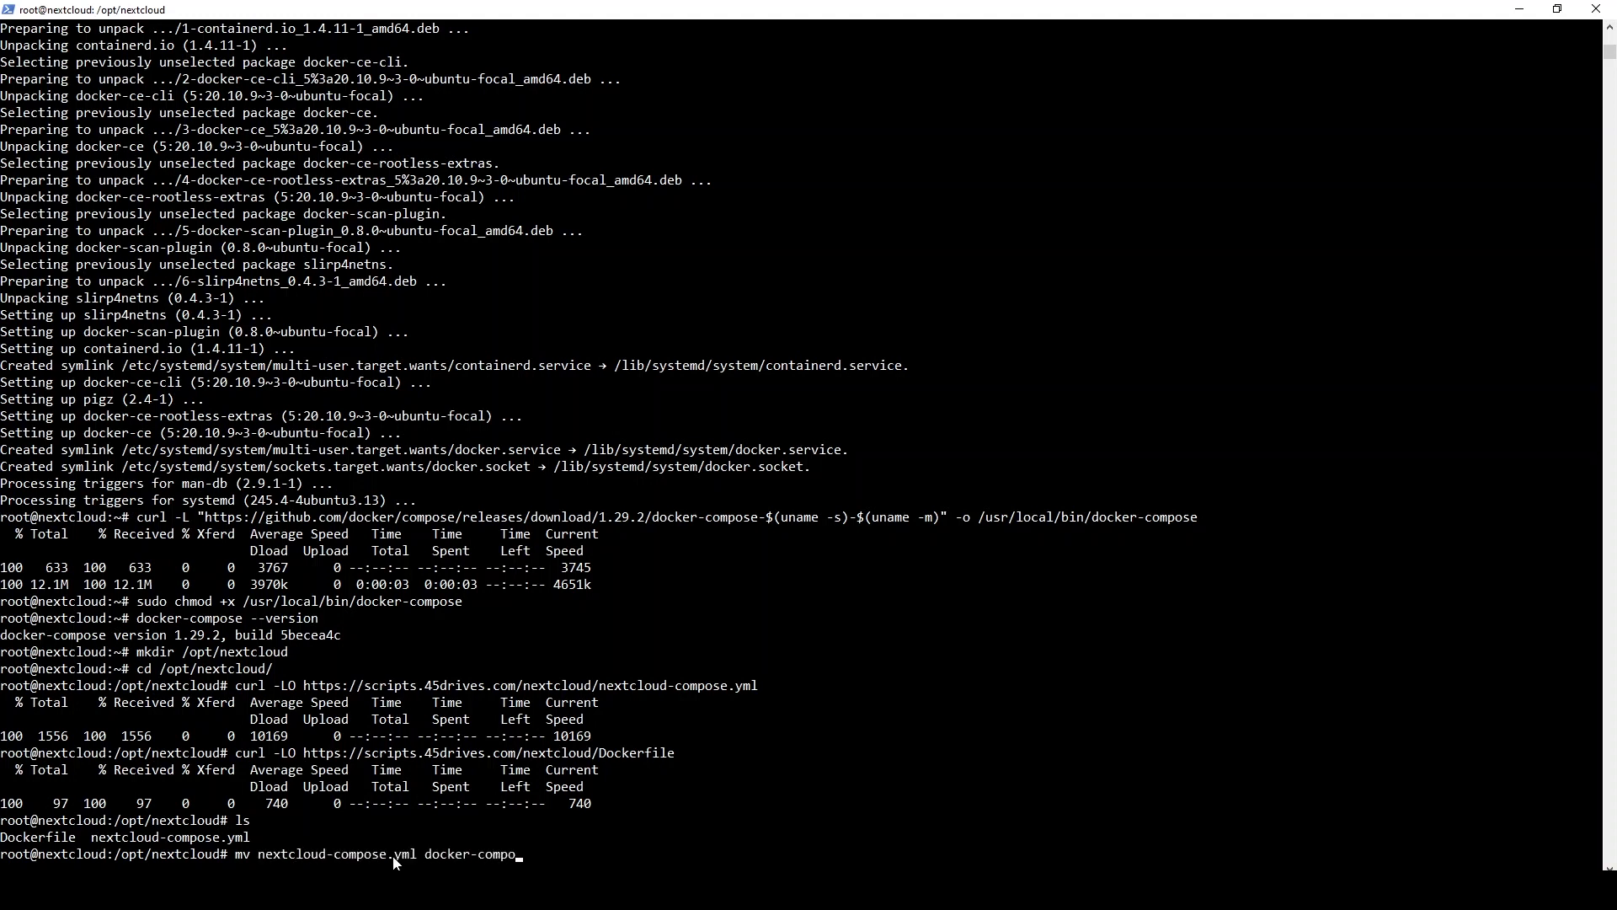
text(se.yml)
key(Return)
text(docker-com)
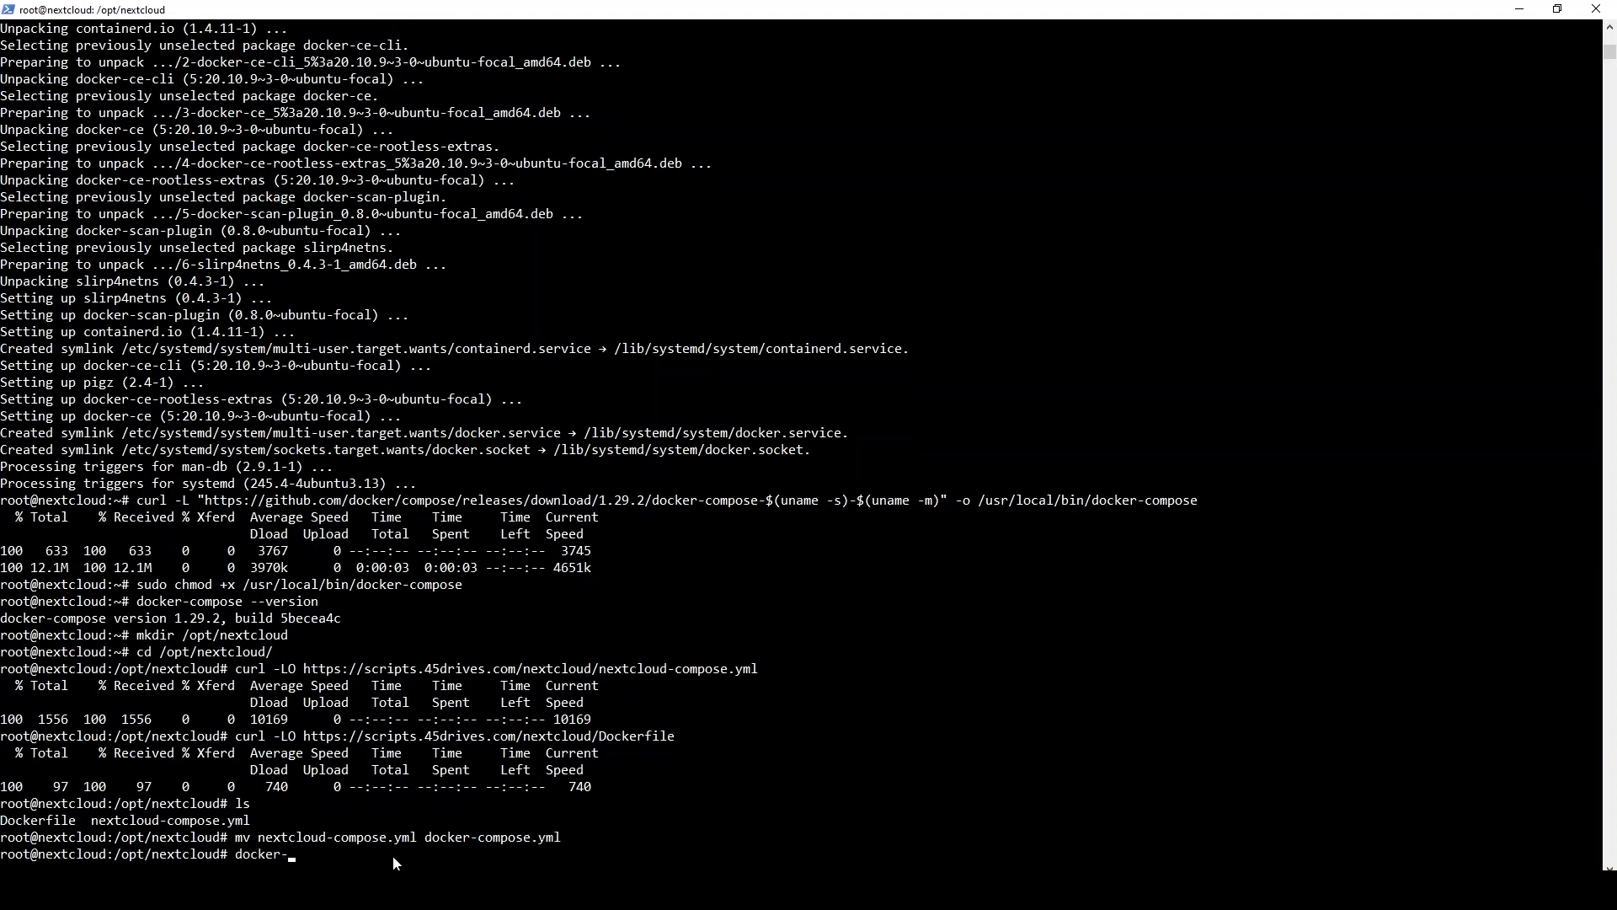
text(po)
text(ose up -d)
key(Return)
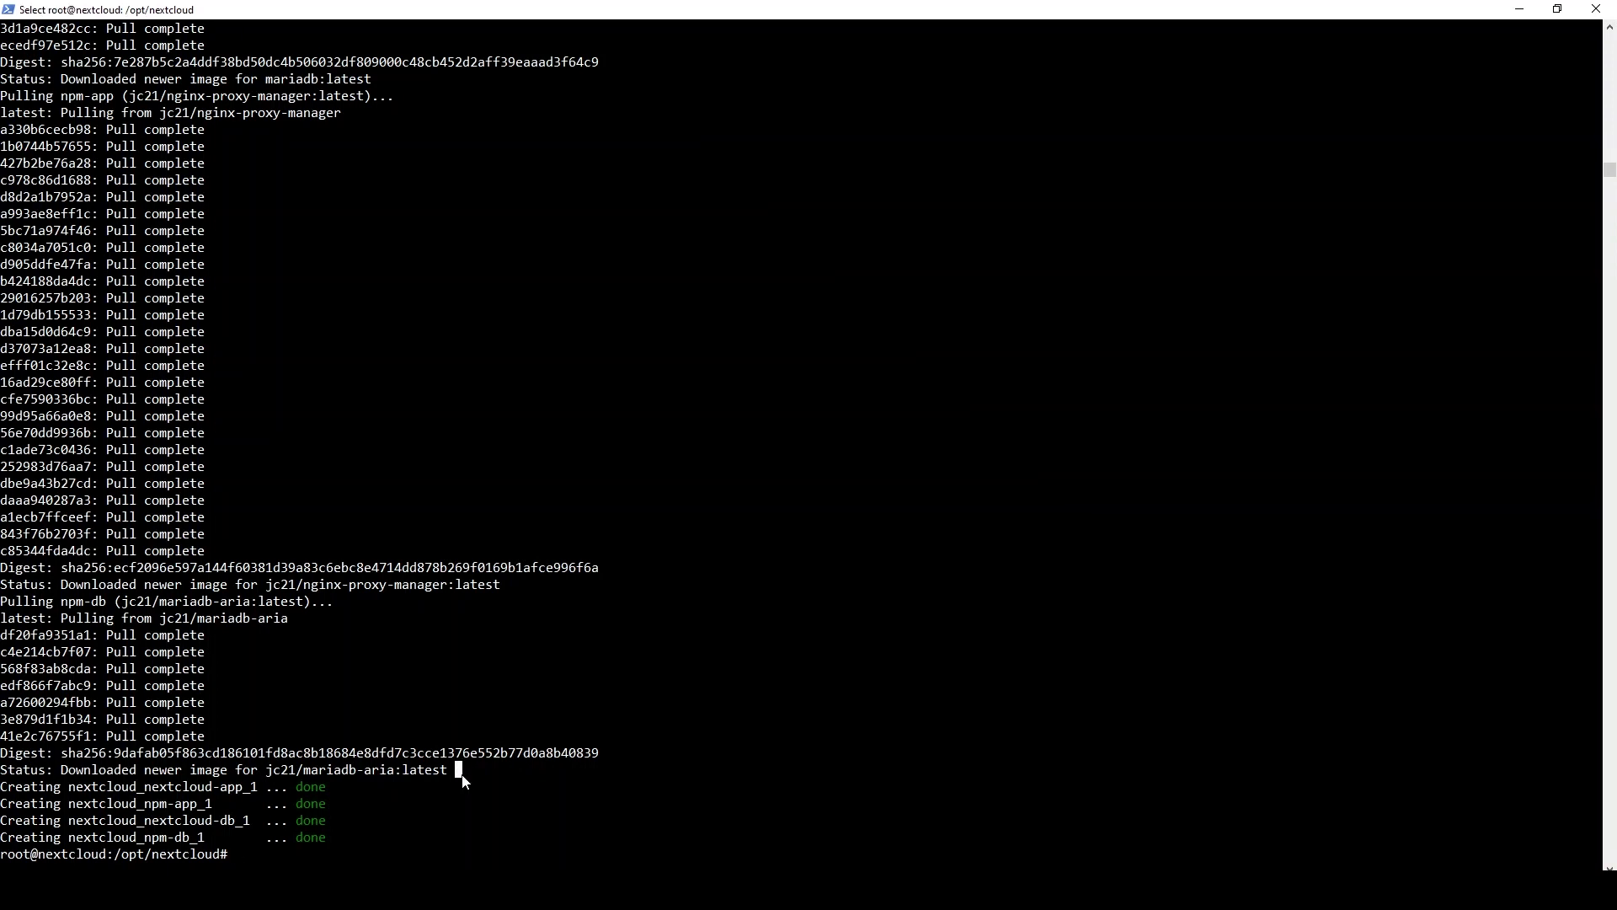
text(docker-compose ps)
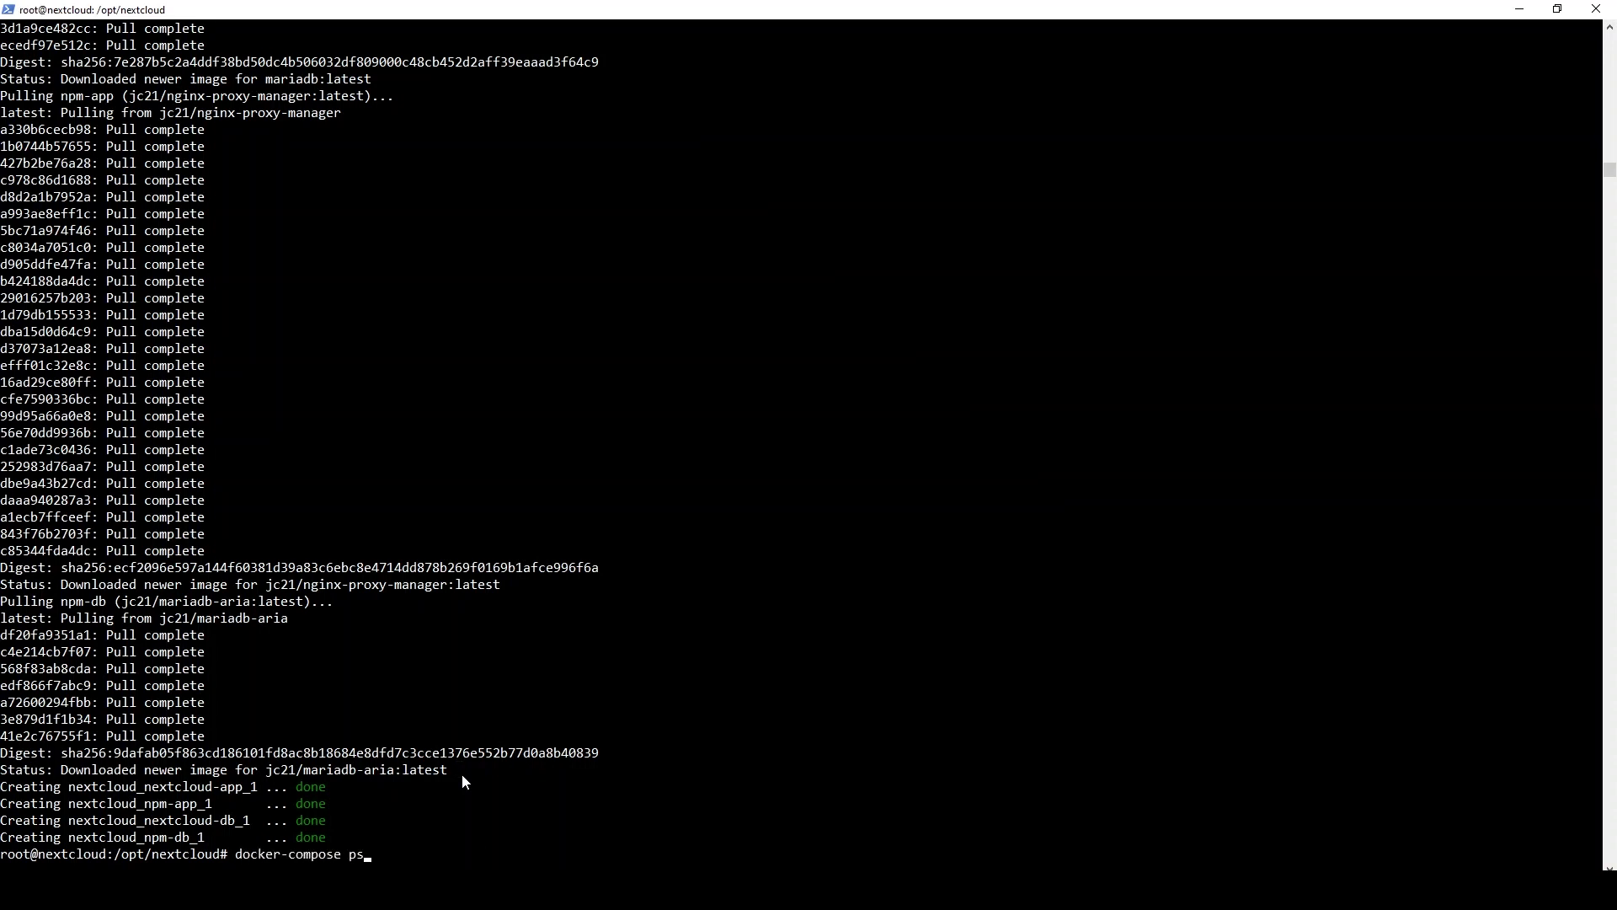
key(Return)
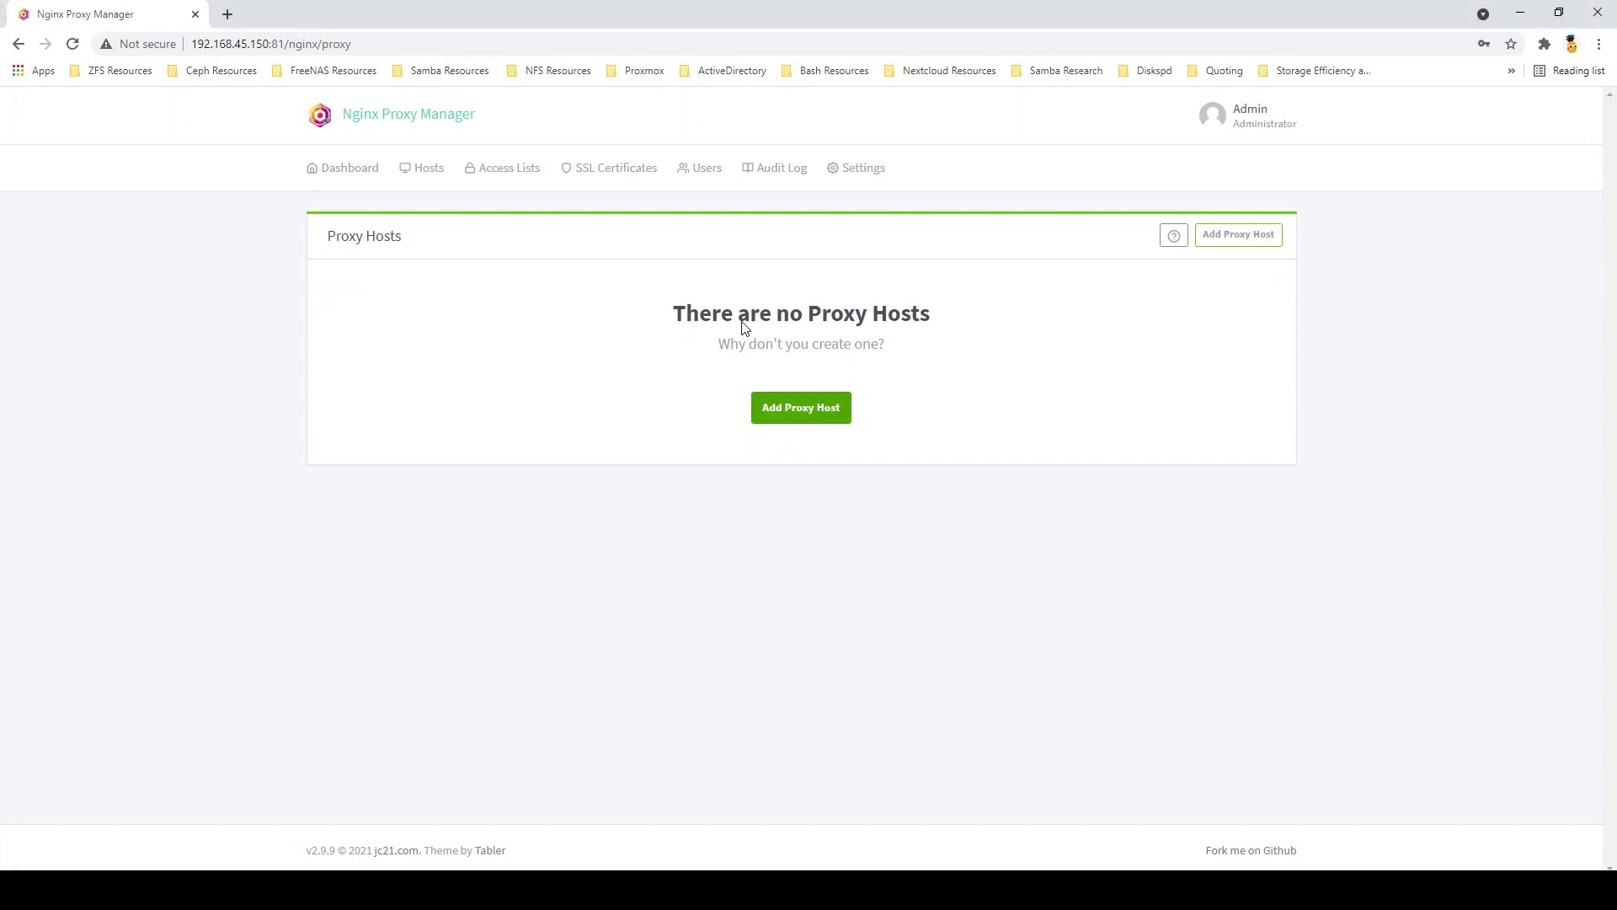
- Add a new proxy host with domain name 192.168.45.150
click(832, 409)
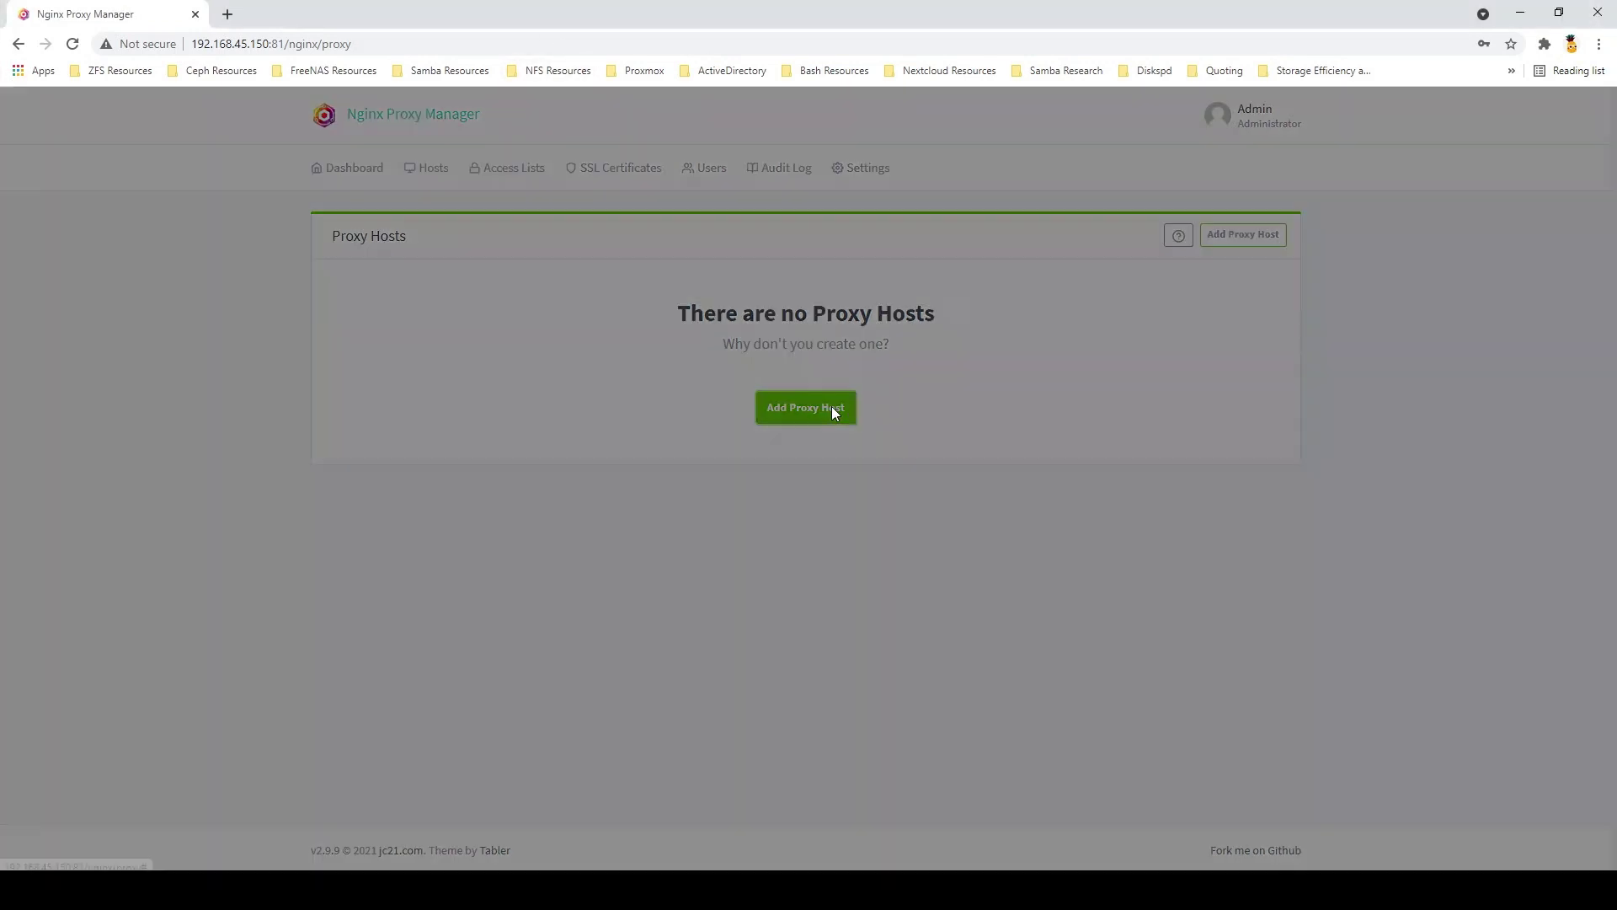
click(683, 257)
text(1912.1)
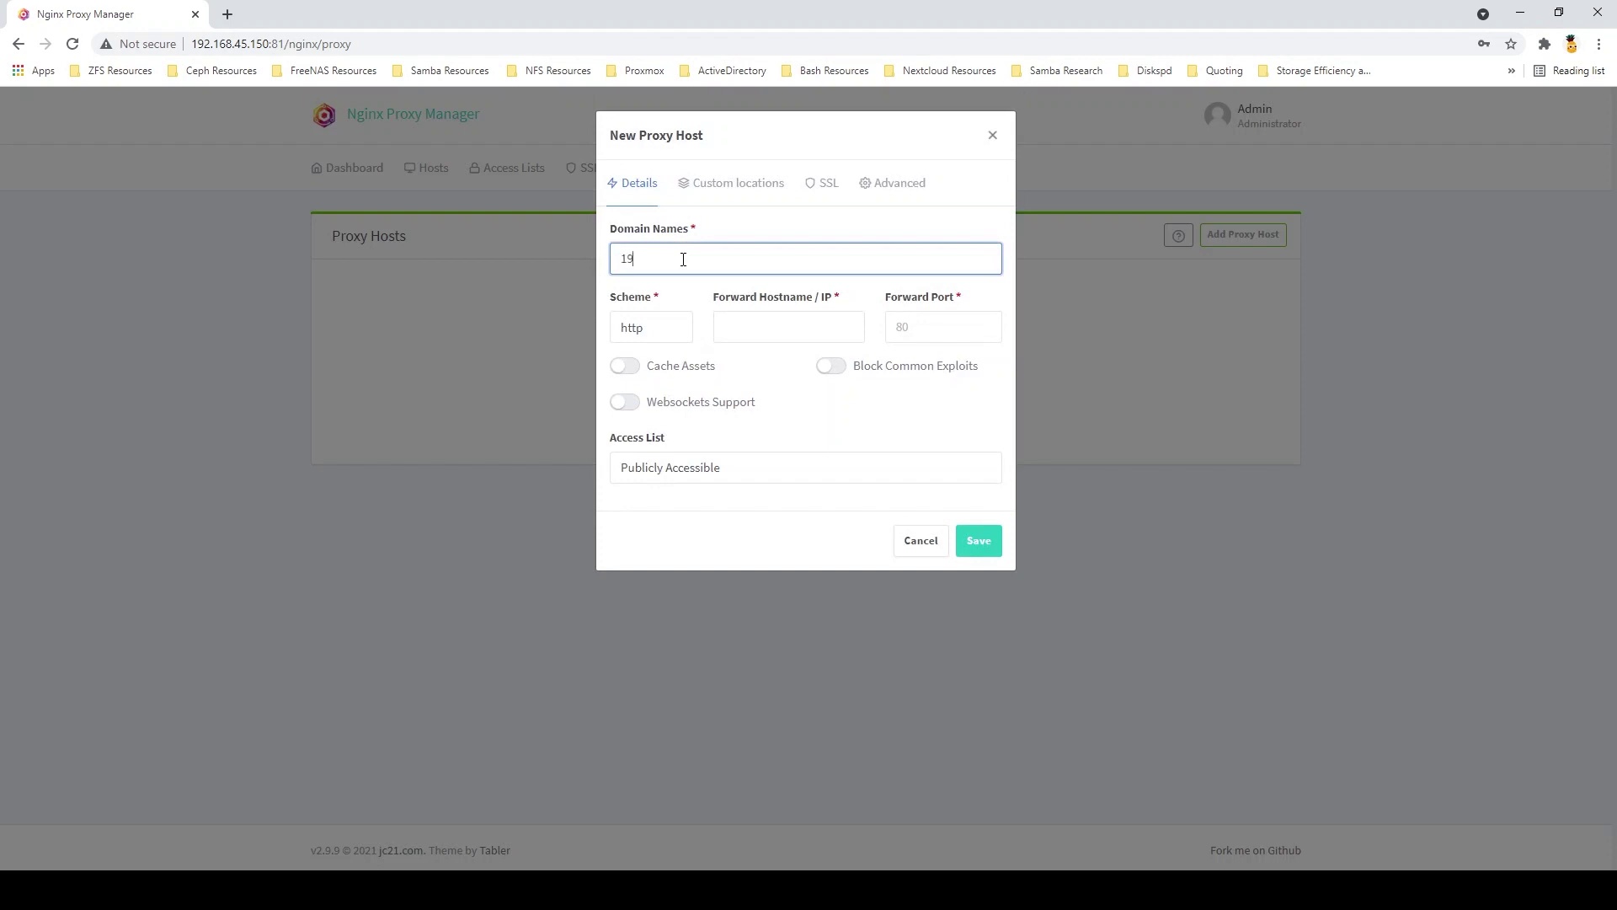
key(BackSpace)
key(BackSpace)
key(BackSpace)
key(BackSpace)
text(2.1)
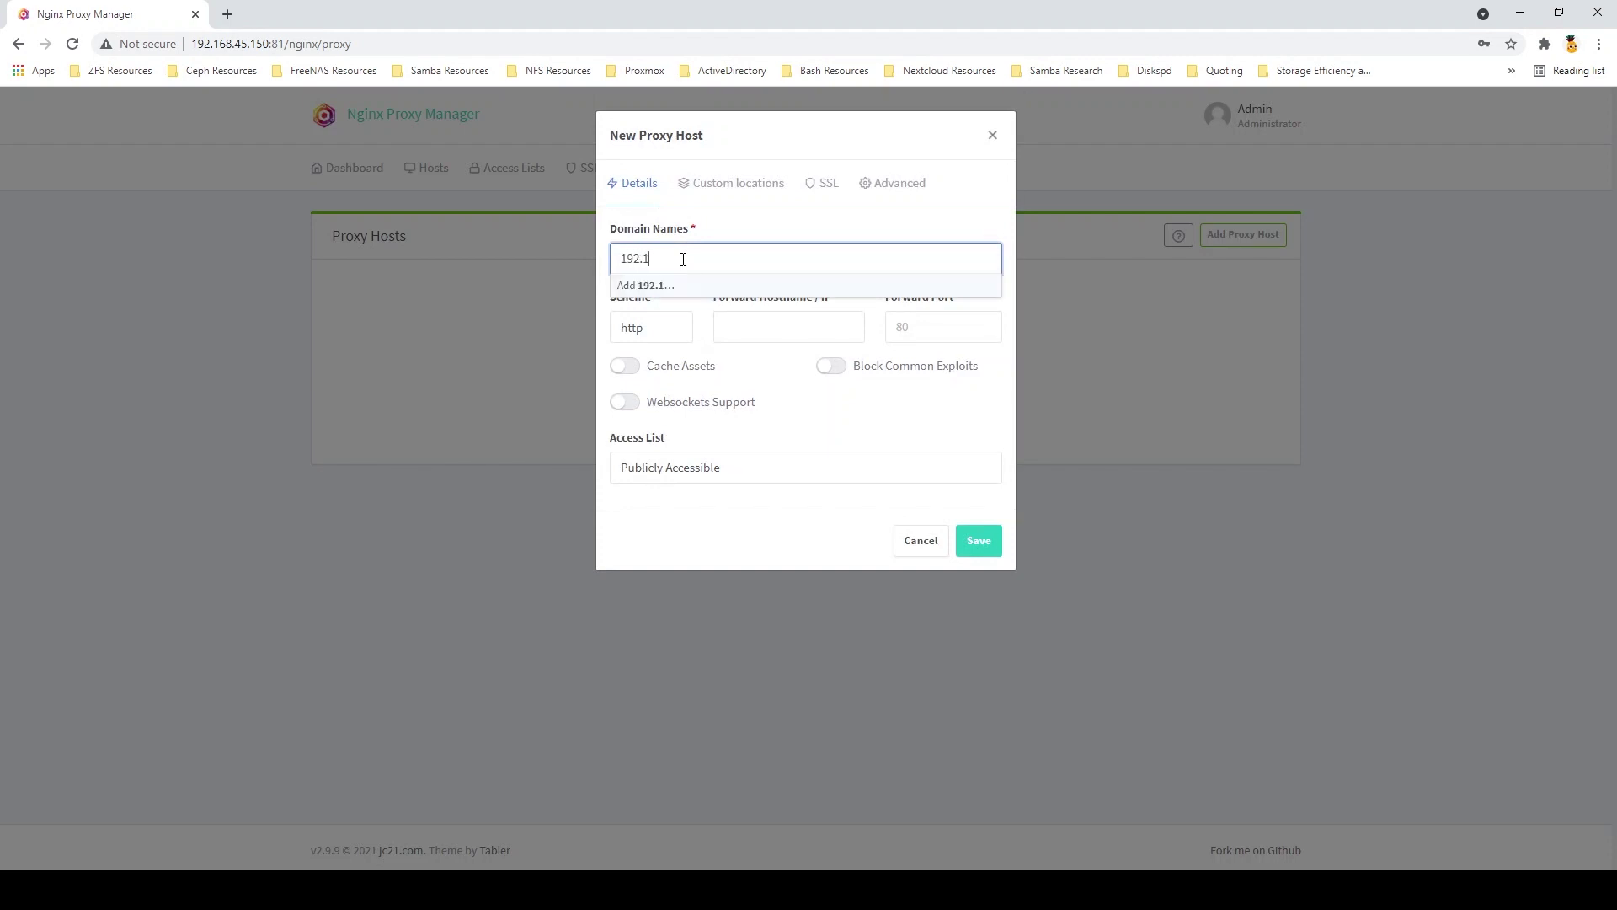
text(45.150)
key(Return)
- Forward it to nextcloud-app on port 80, enable Block Common Exploits, and save
click(767, 333)
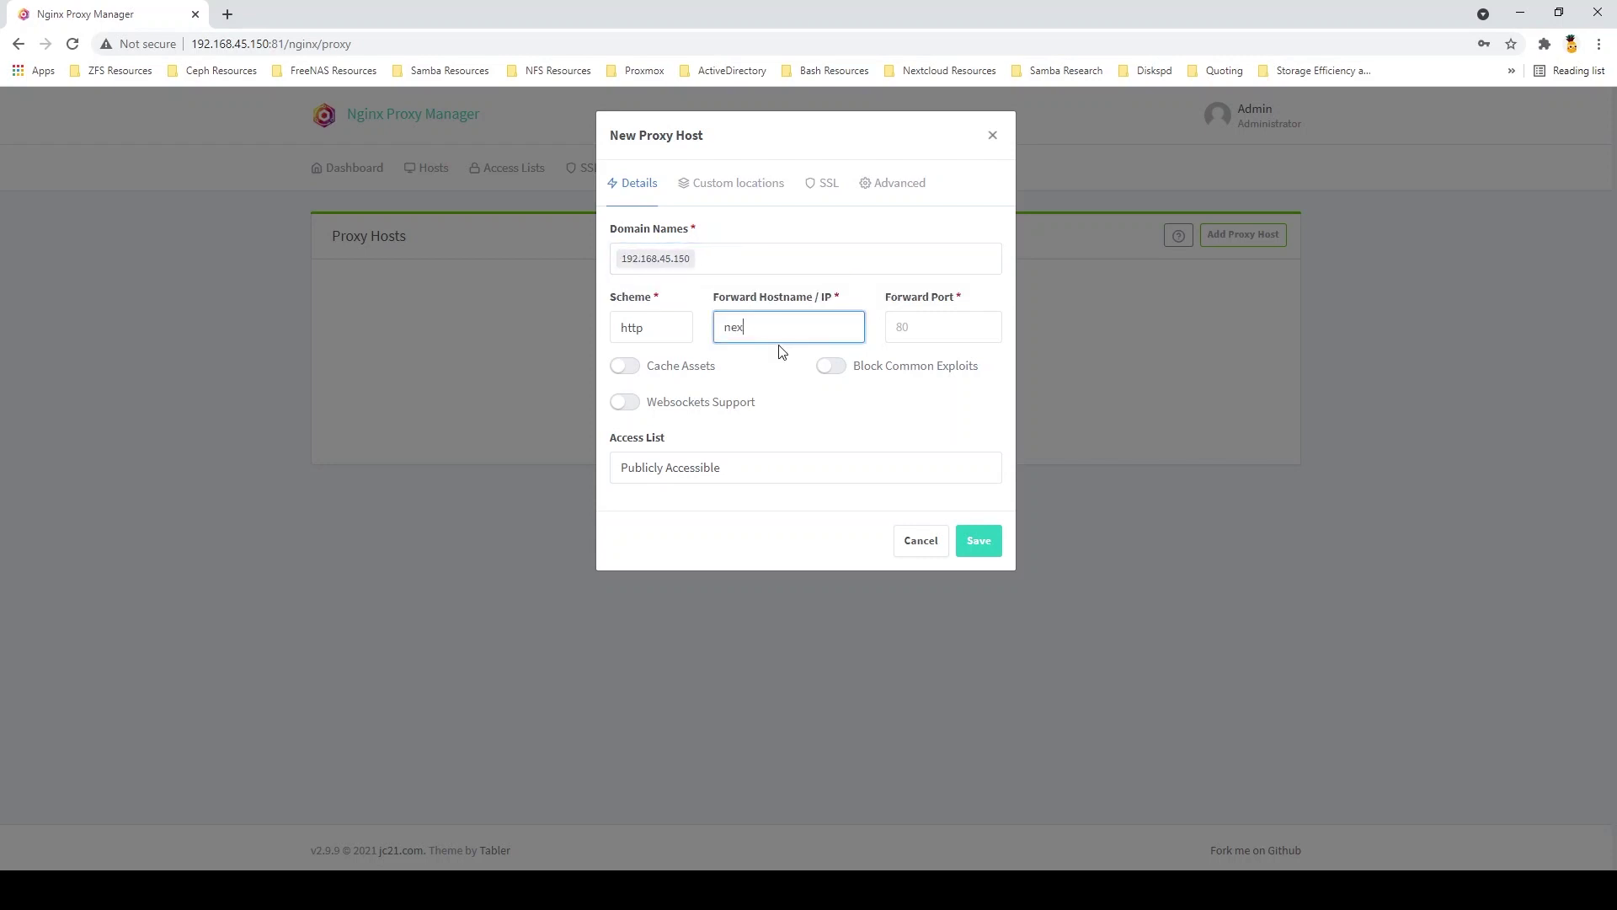
text(nextcloud-app)
key(Tab)
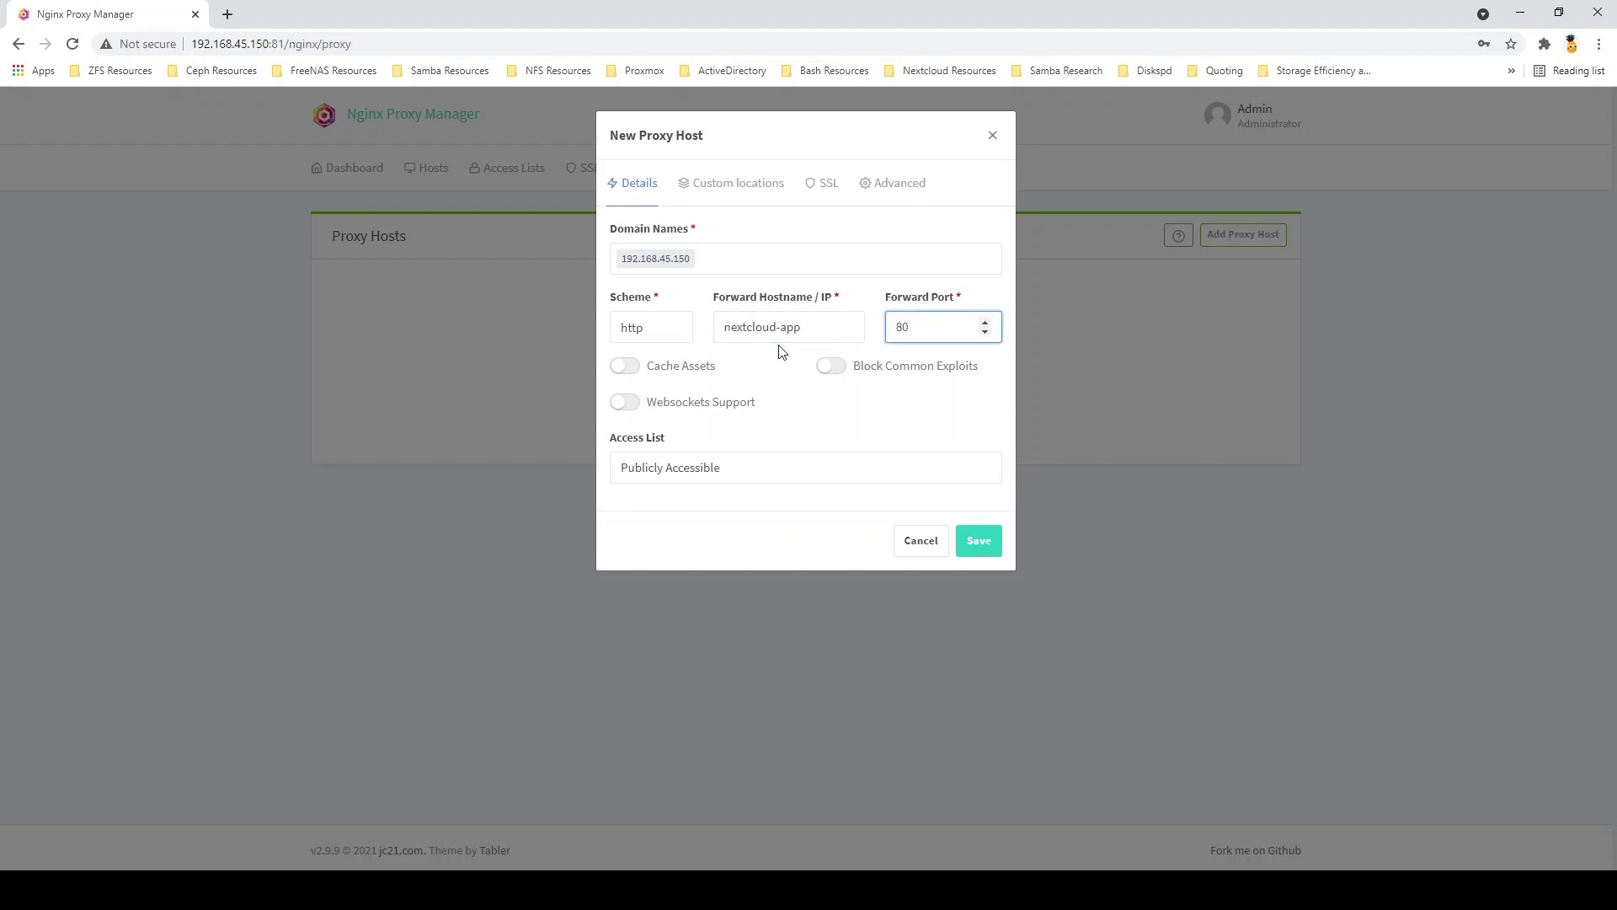
text(80)
click(832, 368)
click(833, 366)
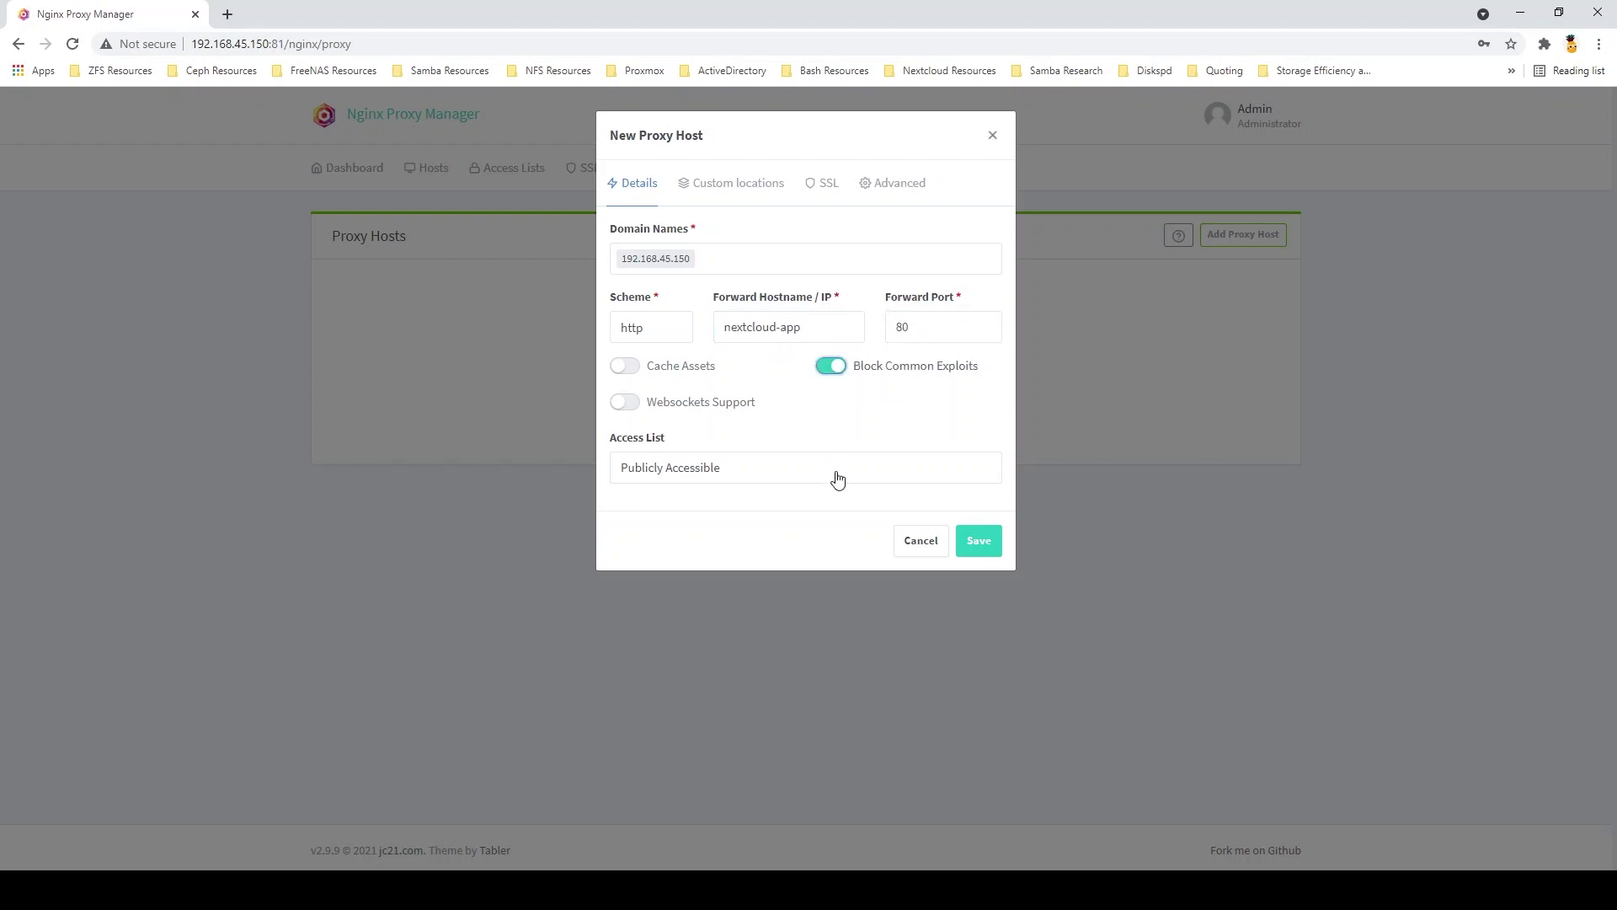
click(996, 543)
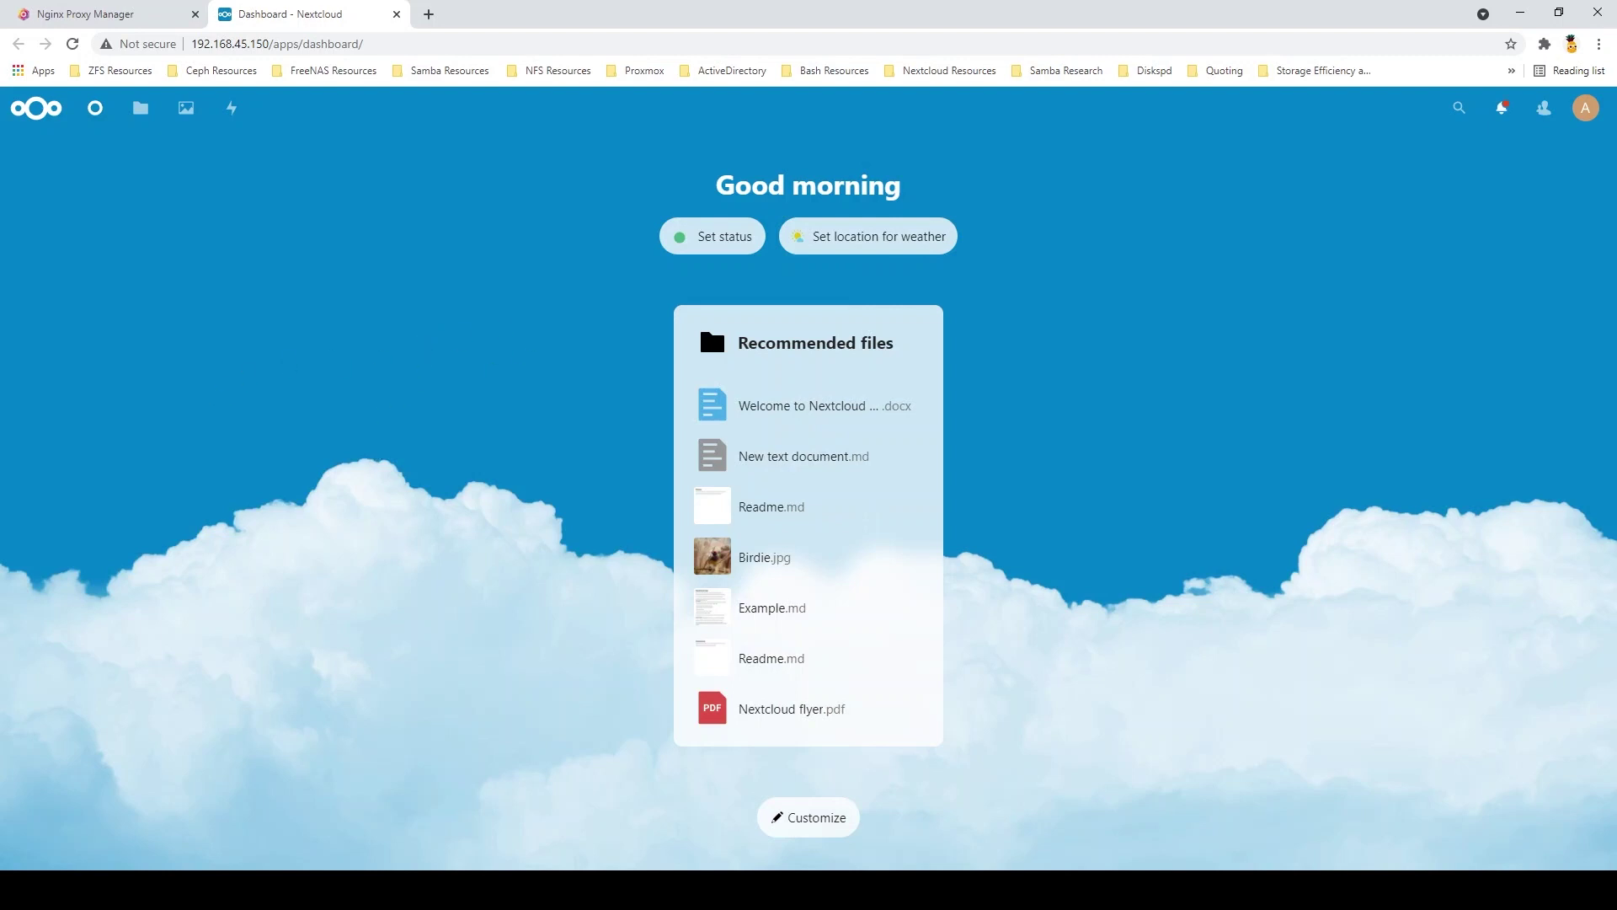
- Open the Templates folder and scroll through its 11 template files (178 KB)
click(709, 316)
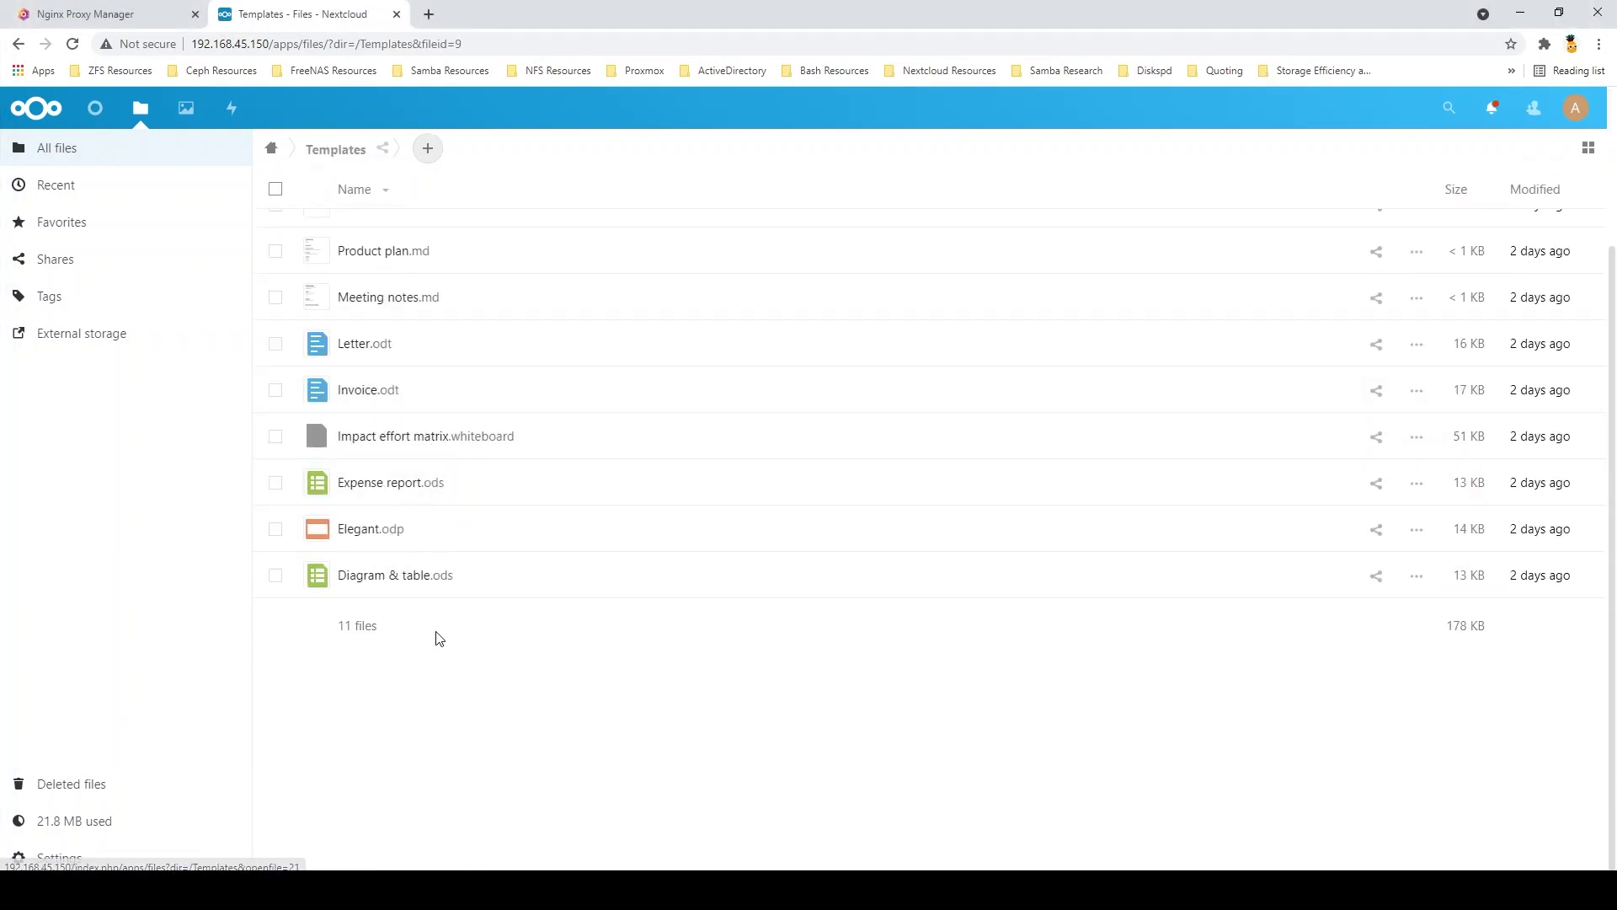
scroll(437, 639, up, 2)
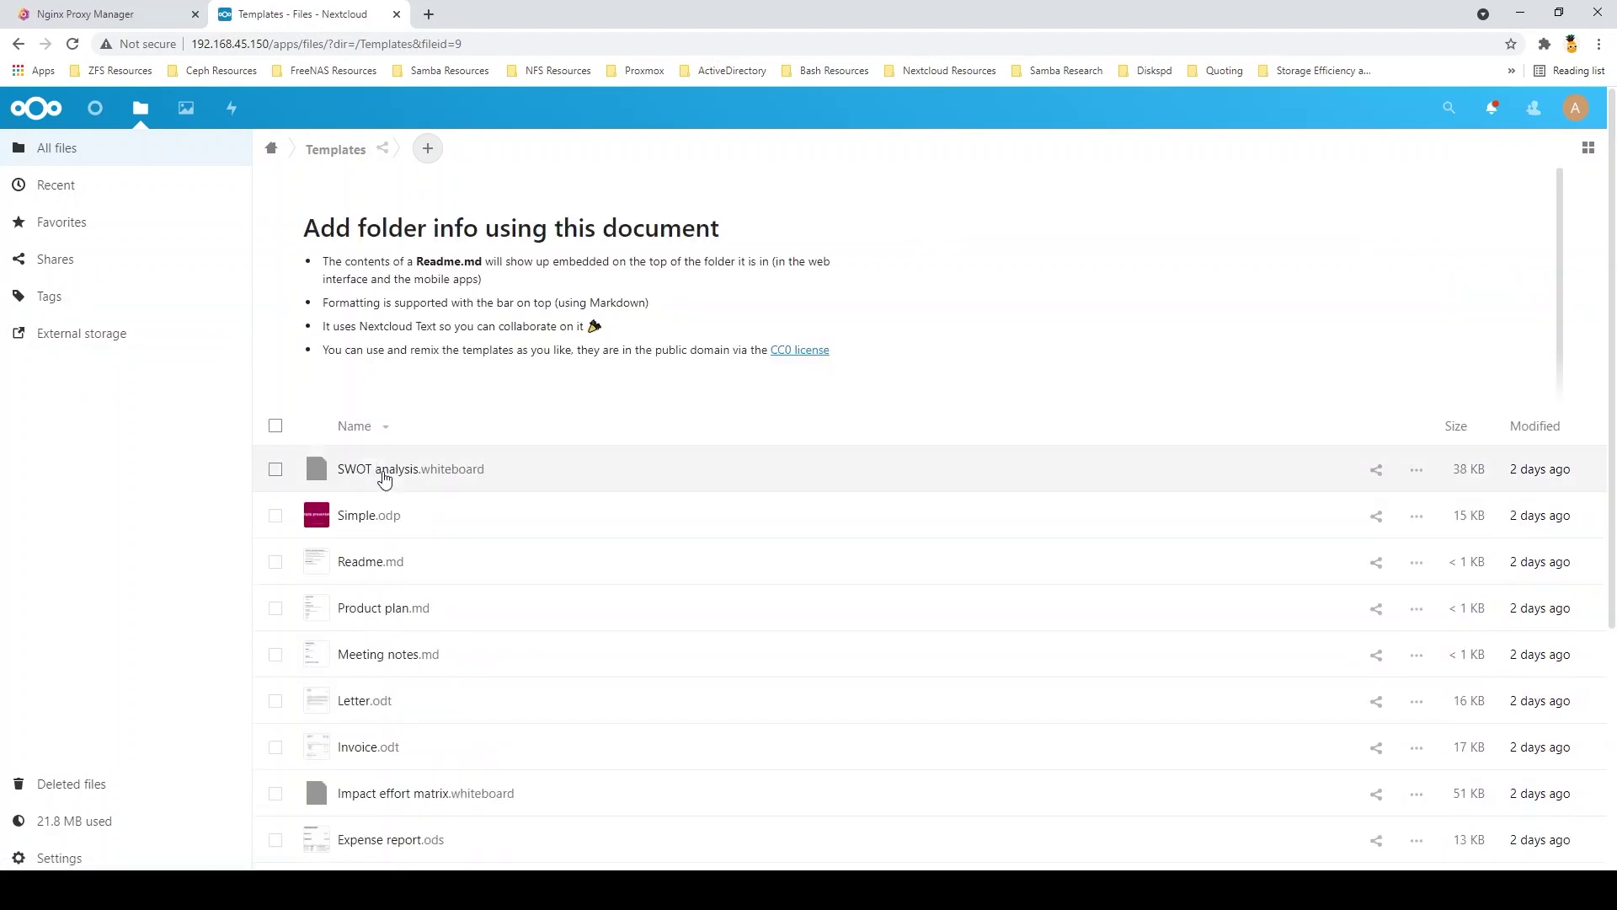
scroll(384, 472, down, 3)
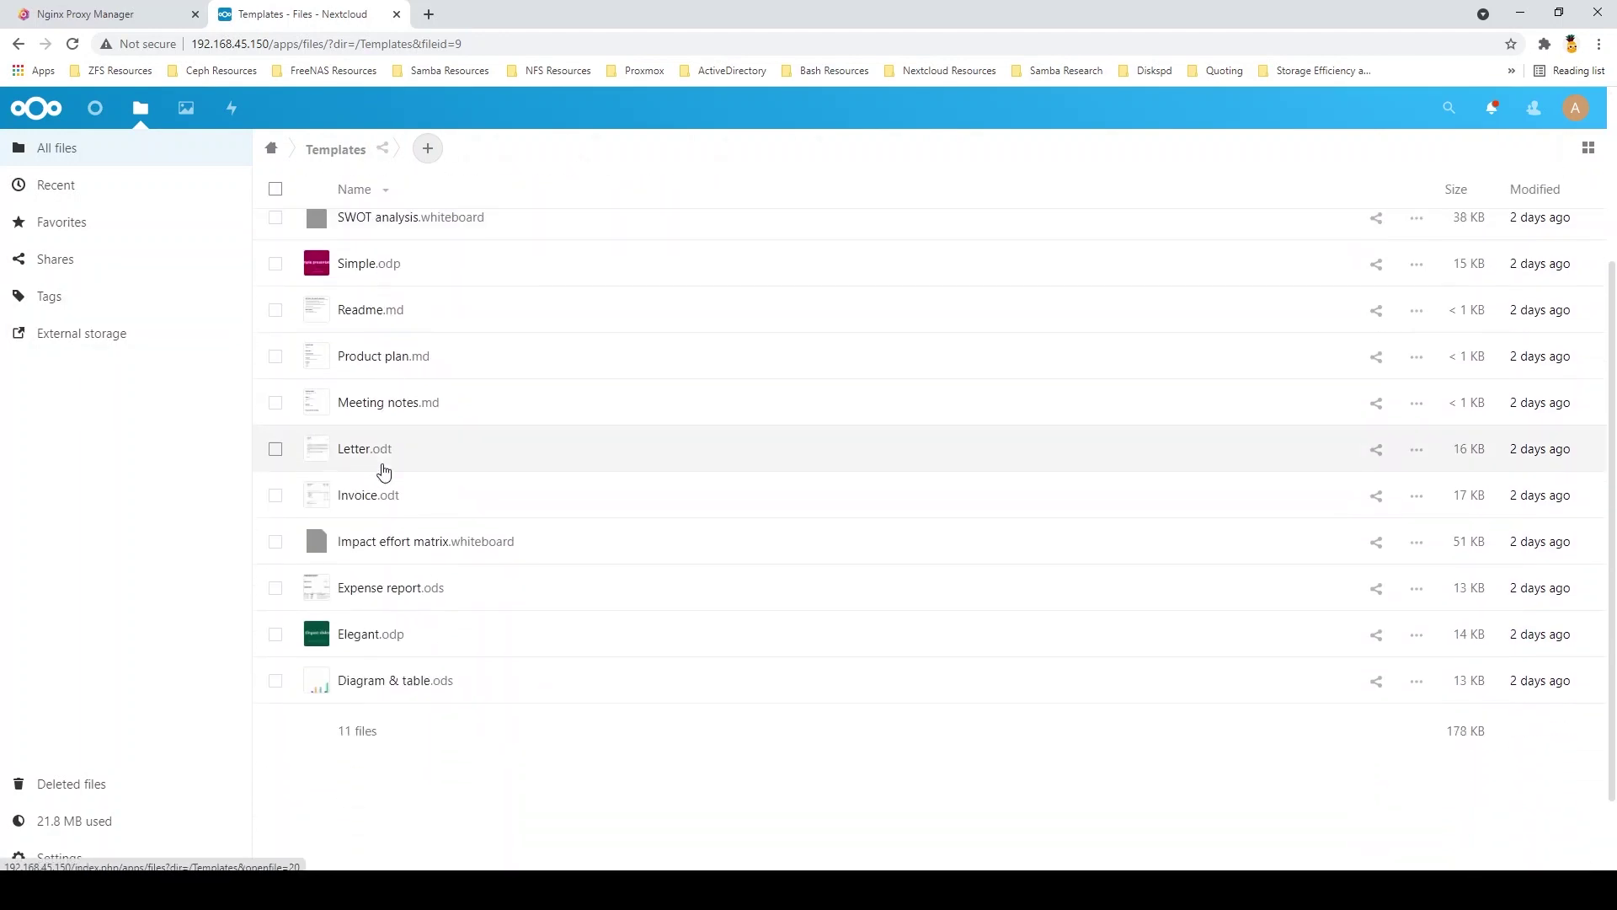
- Create a new folder named 'Testing Folder' in All files and open it
click(72, 161)
click(323, 148)
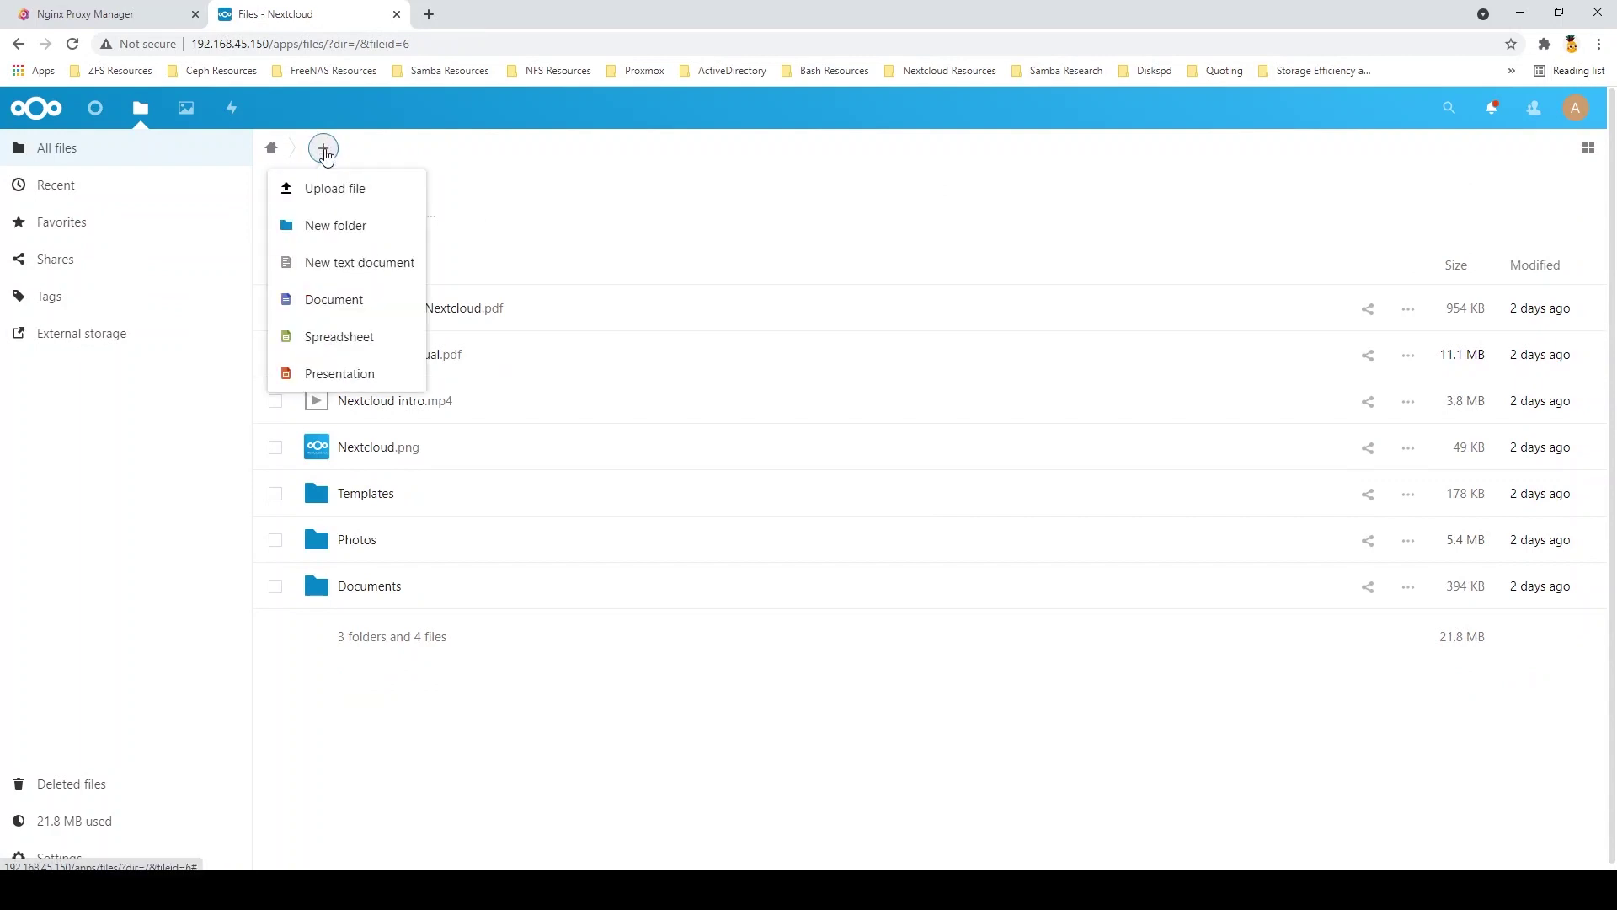
click(350, 228)
text(T)
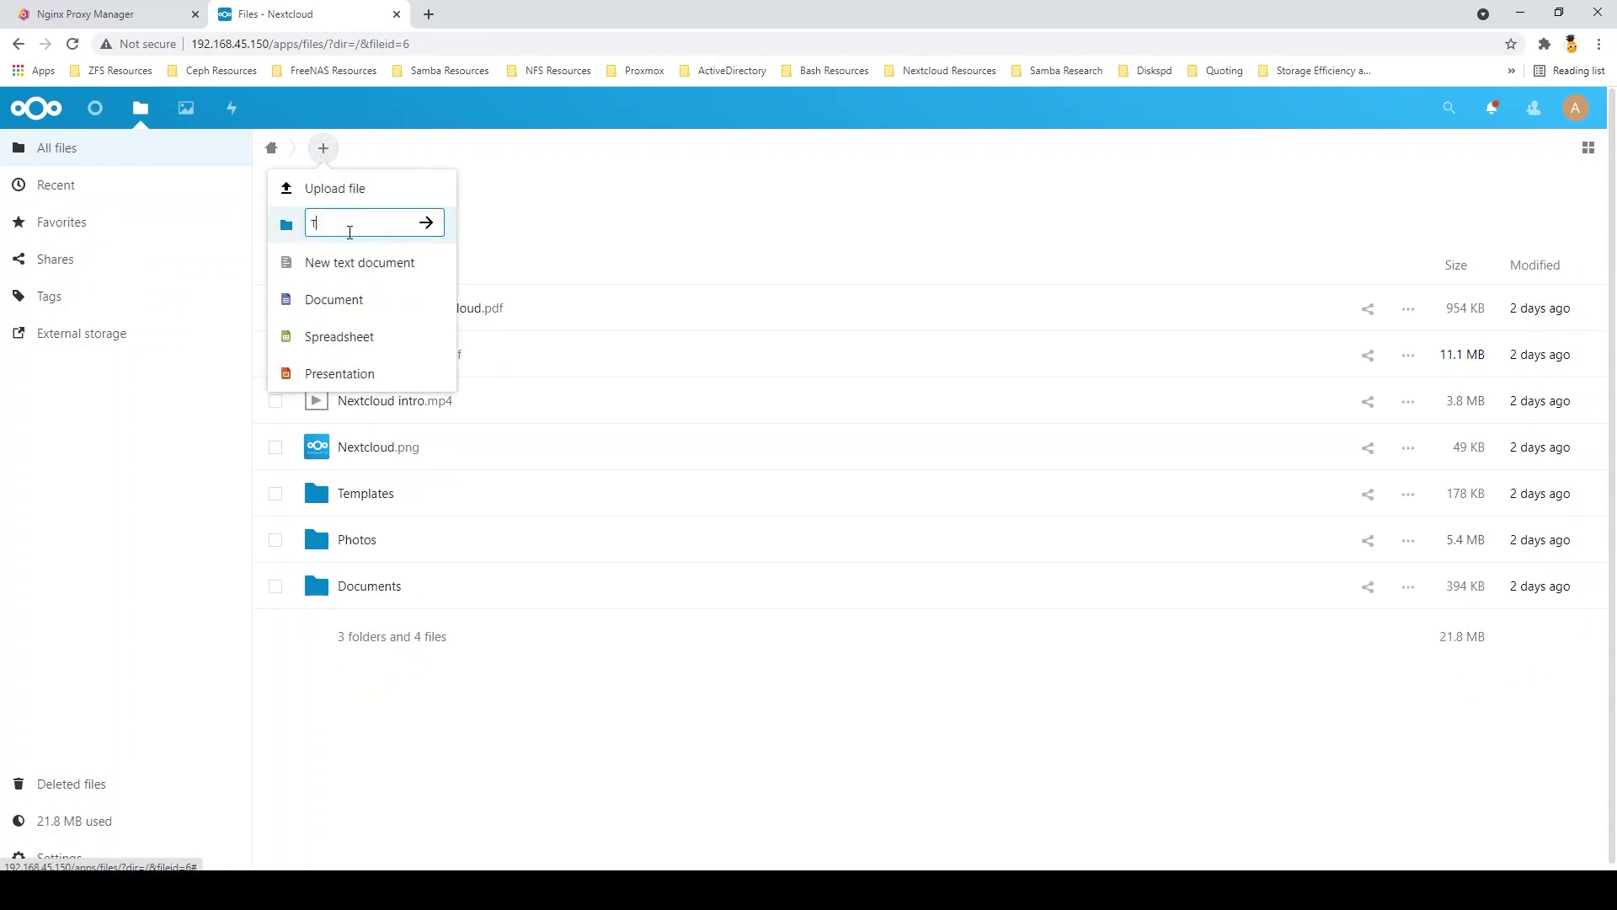
text(esting Folder)
key(Return)
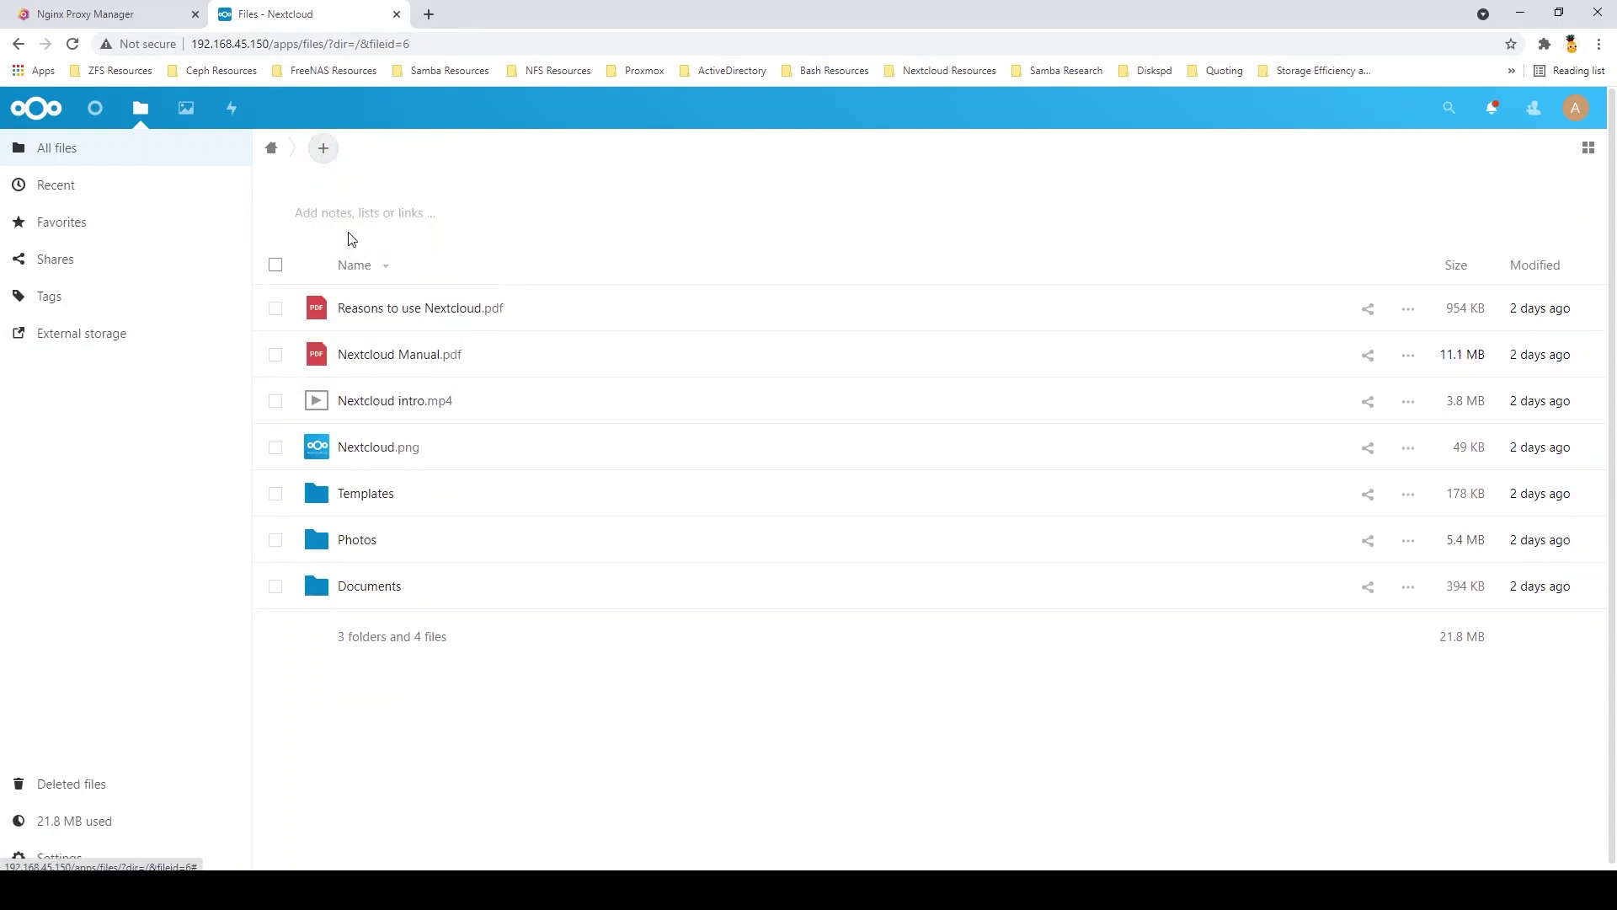
click(414, 455)
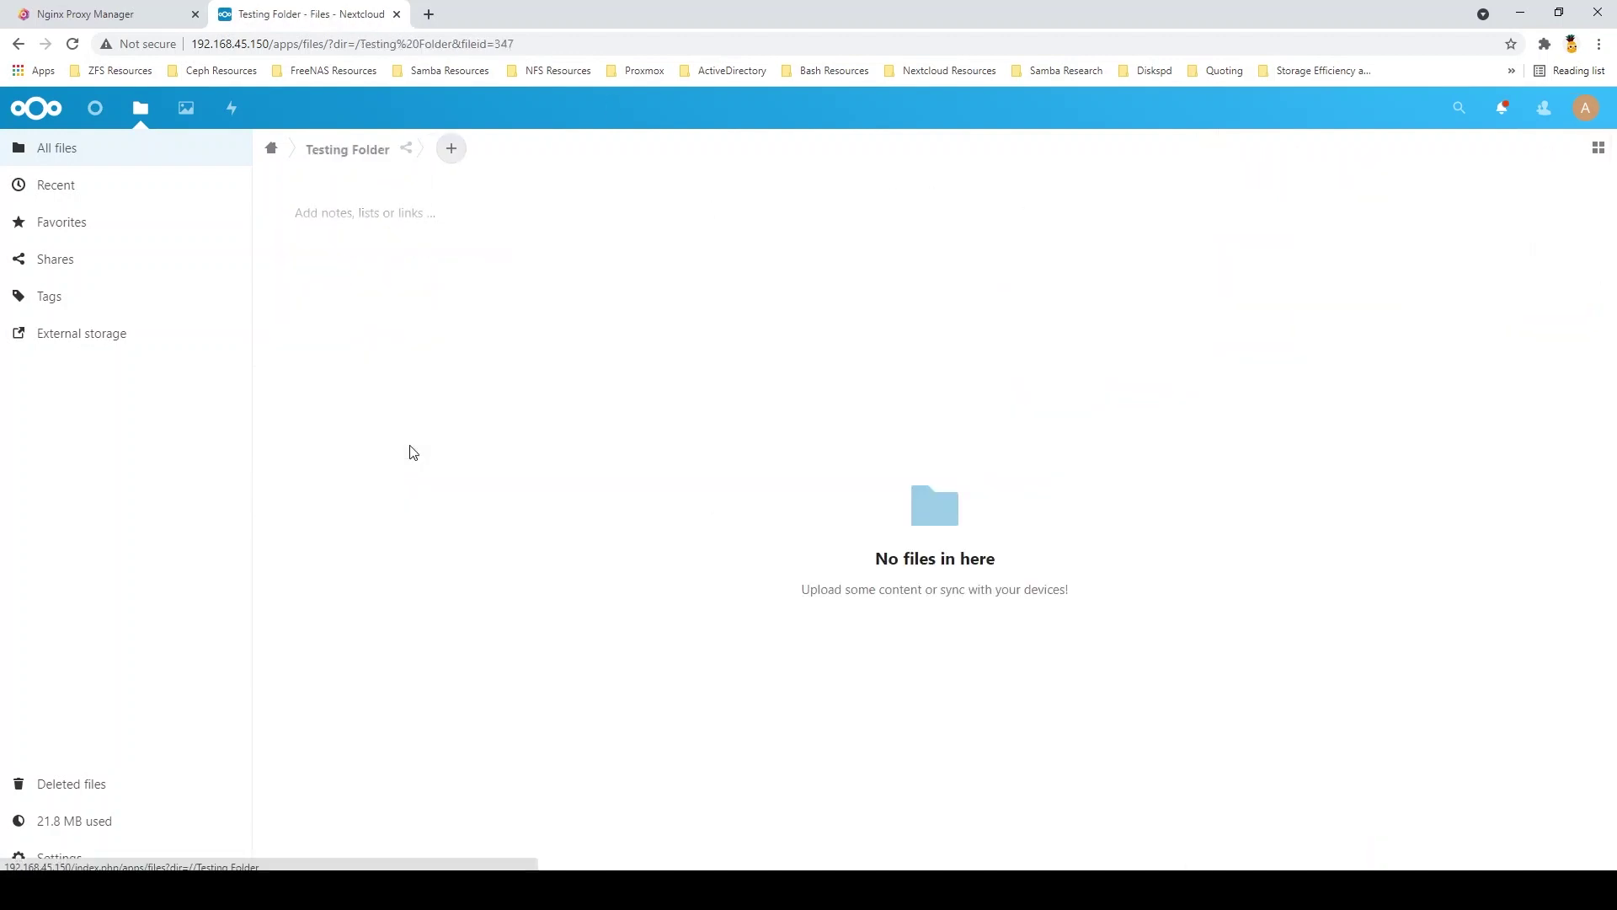
- Create a new text document named 'Thisisatest' from the blank template
click(451, 152)
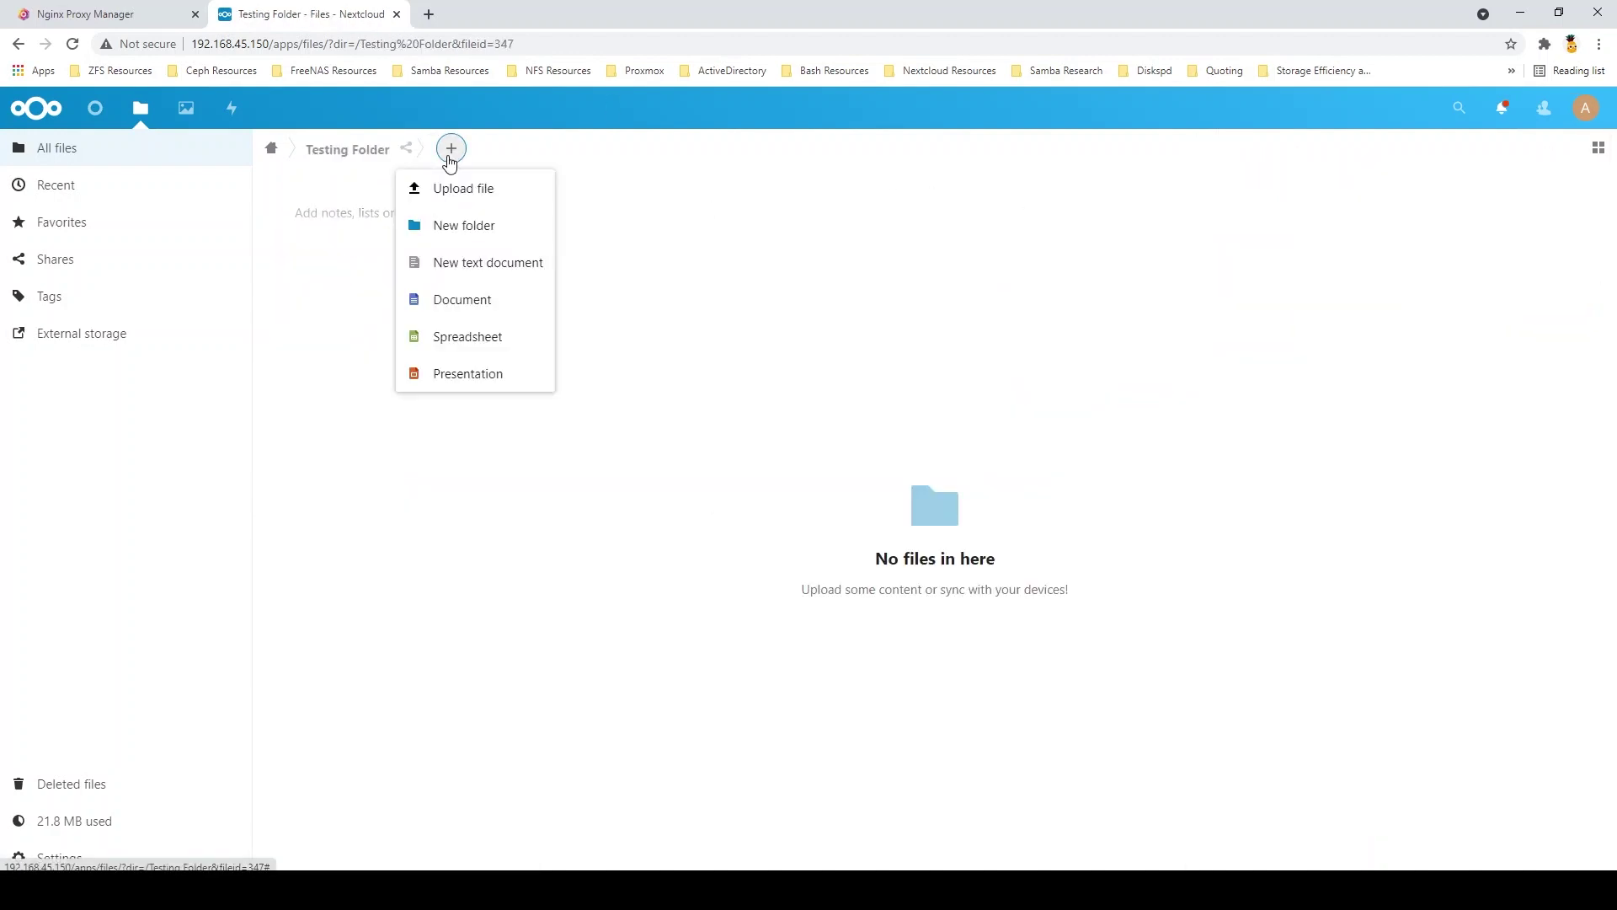
click(469, 264)
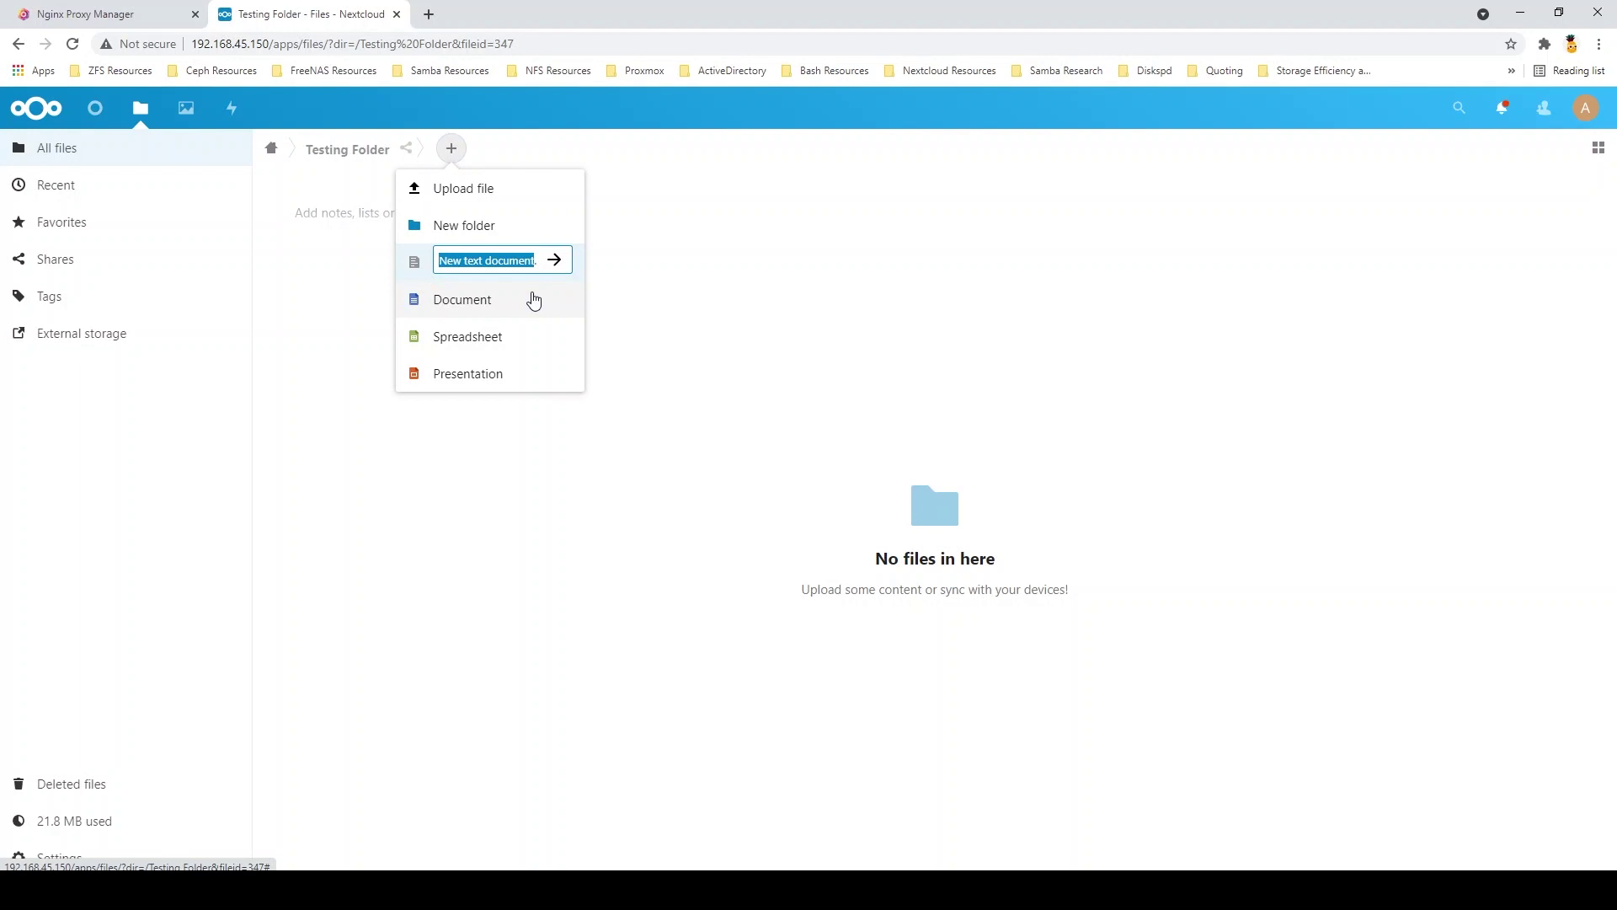
text(Thisisatest.md)
key(Return)
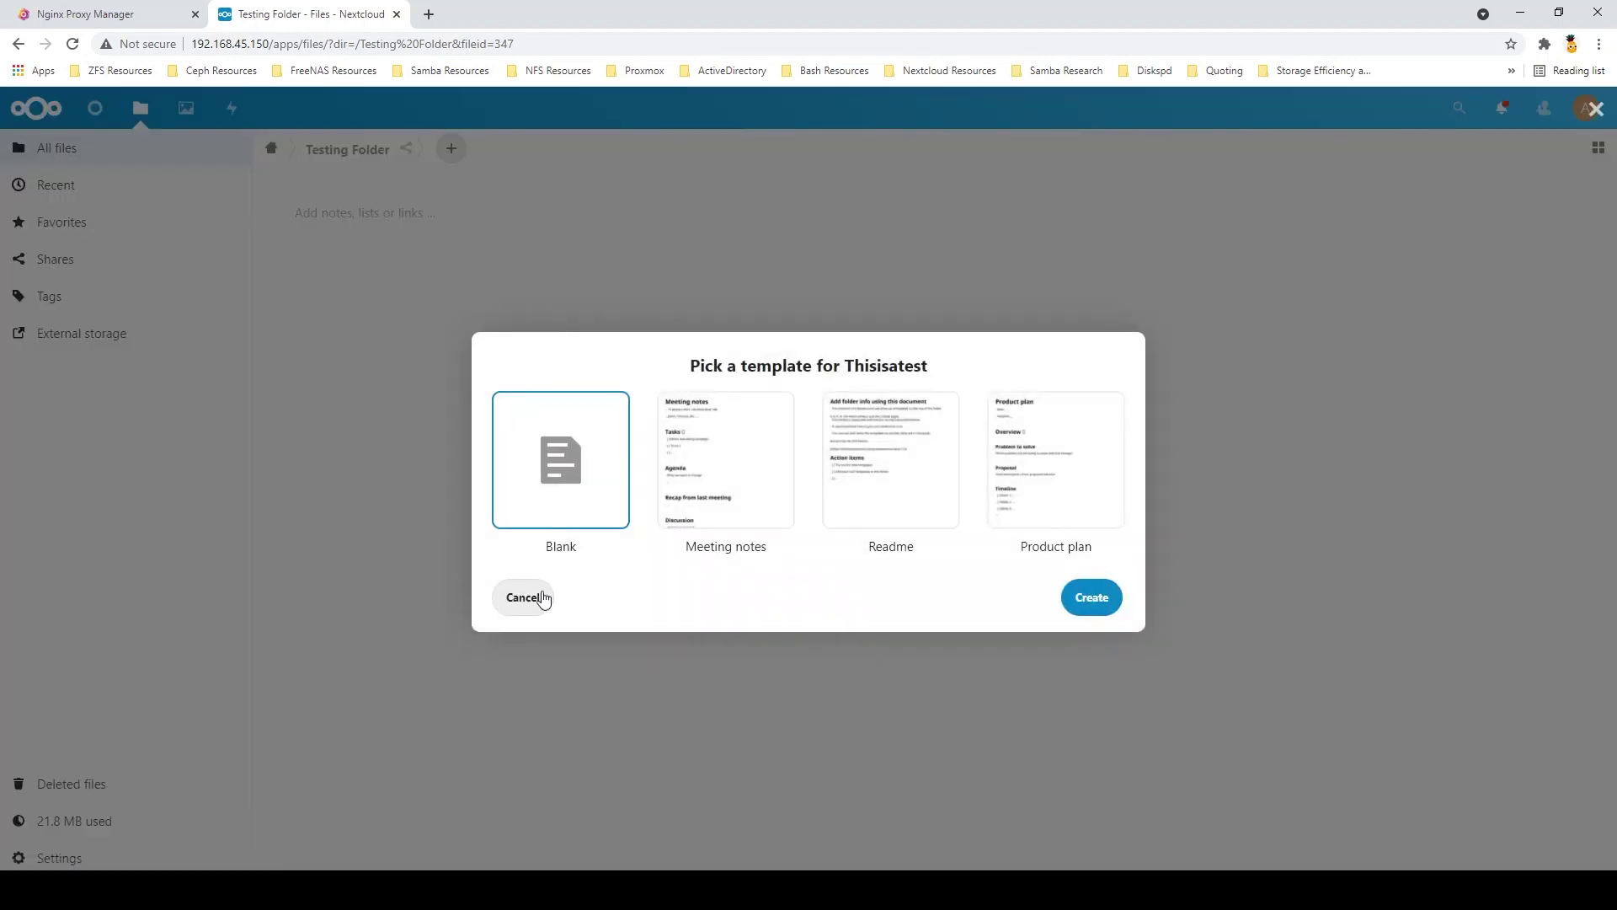
click(1090, 594)
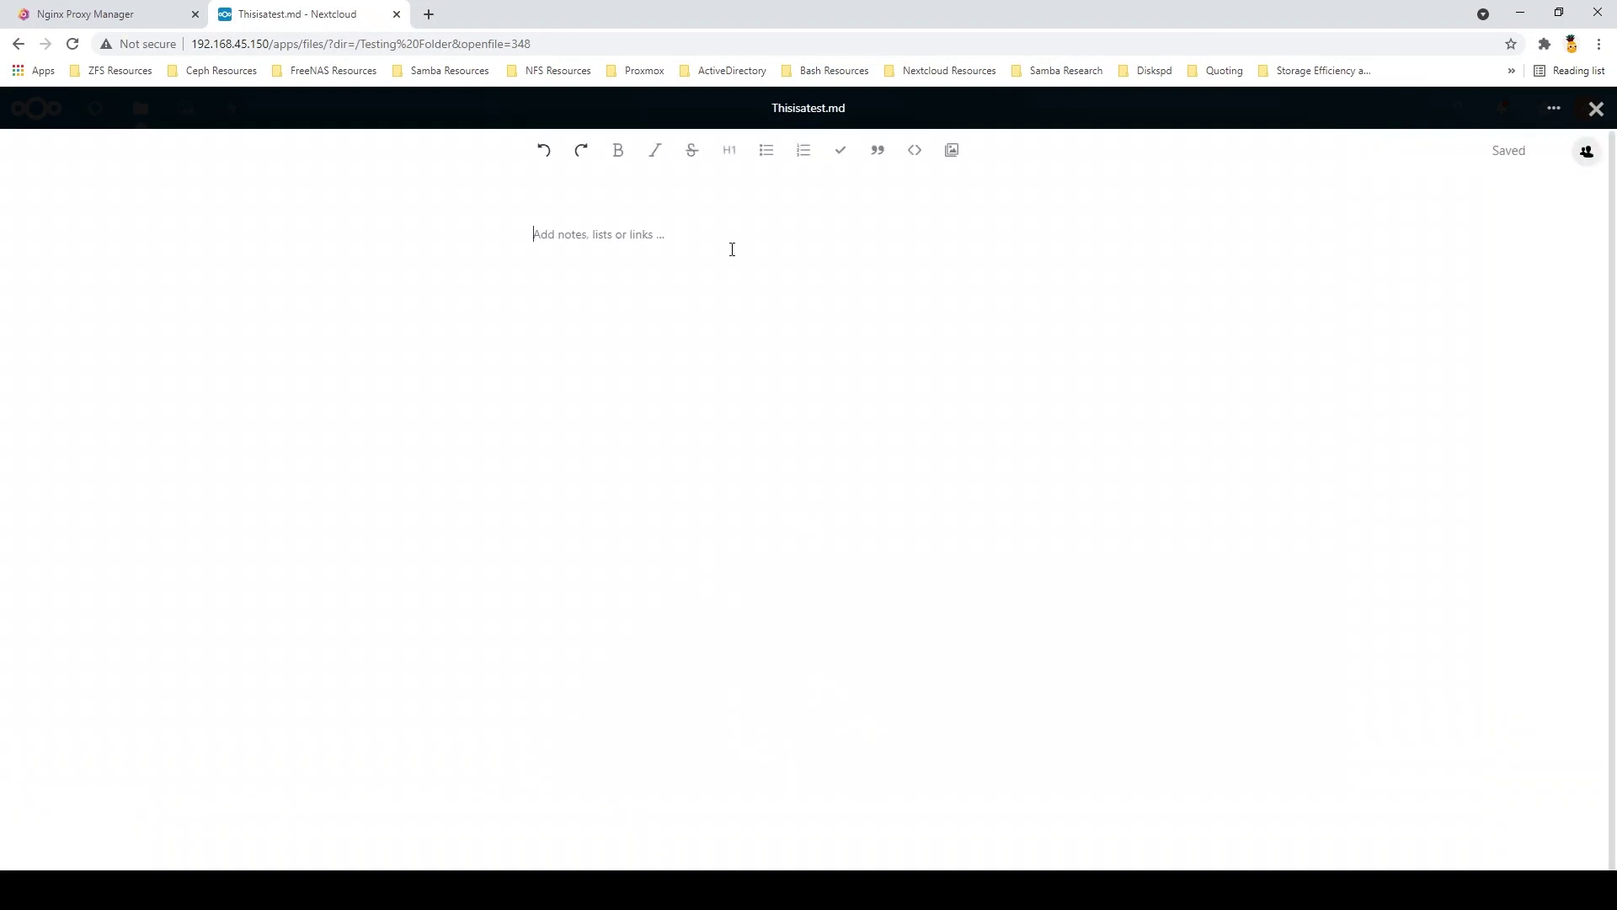
- Type 'Nextcloud can be used for collaborative work, and file management to remote wo…' and close the editor
text(Nextcloud can be used for collabor)
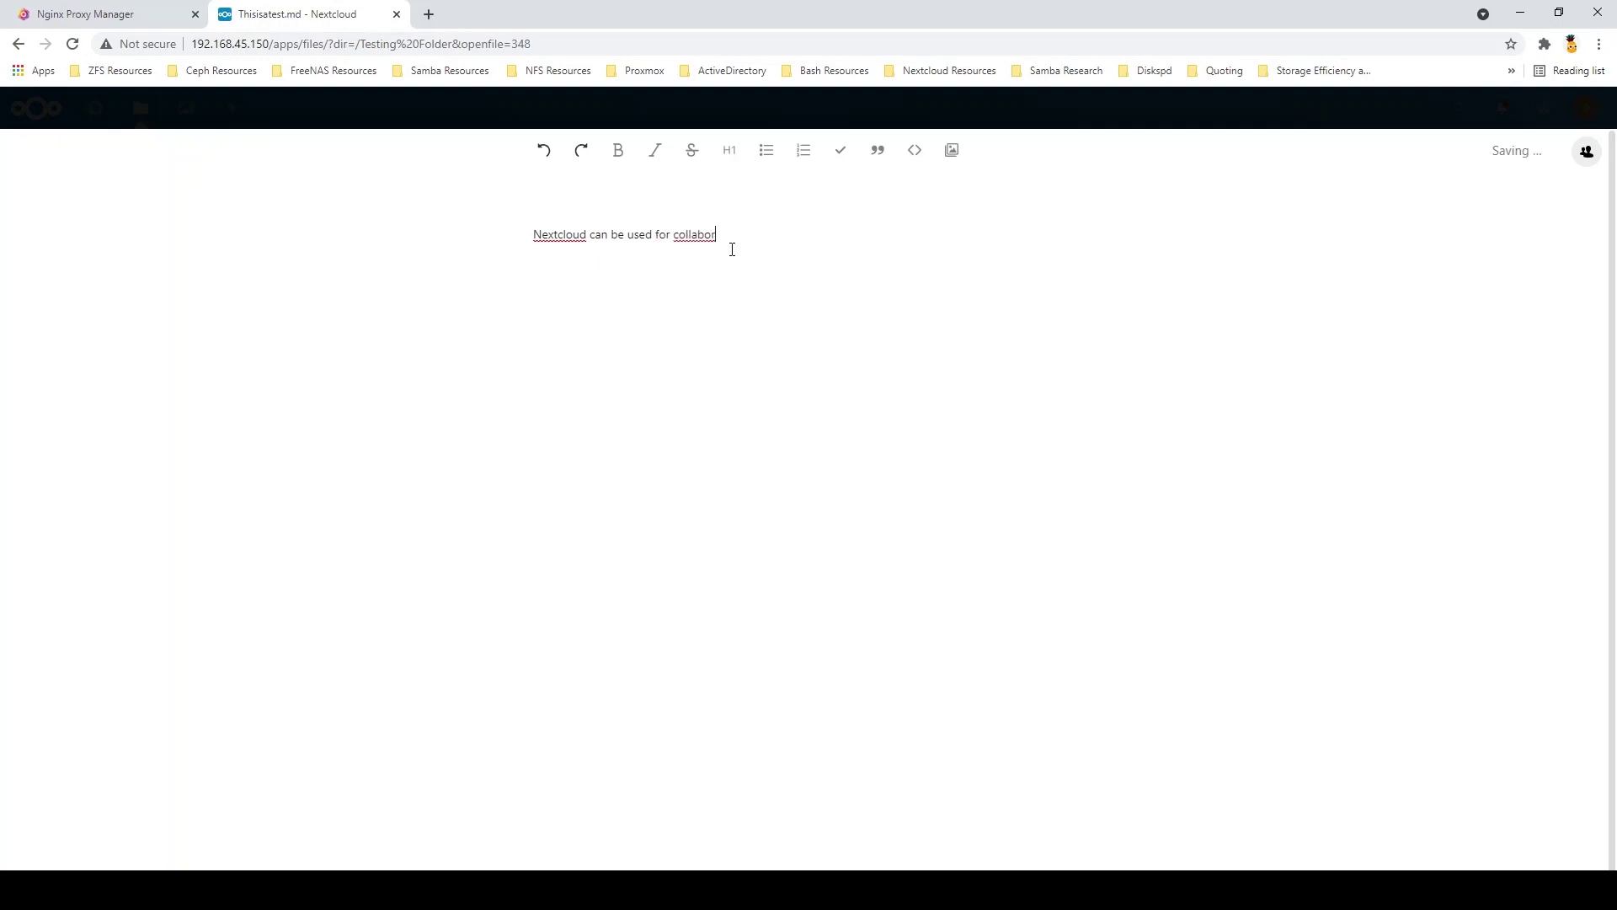
text(ative work, and file management to remote workers.)
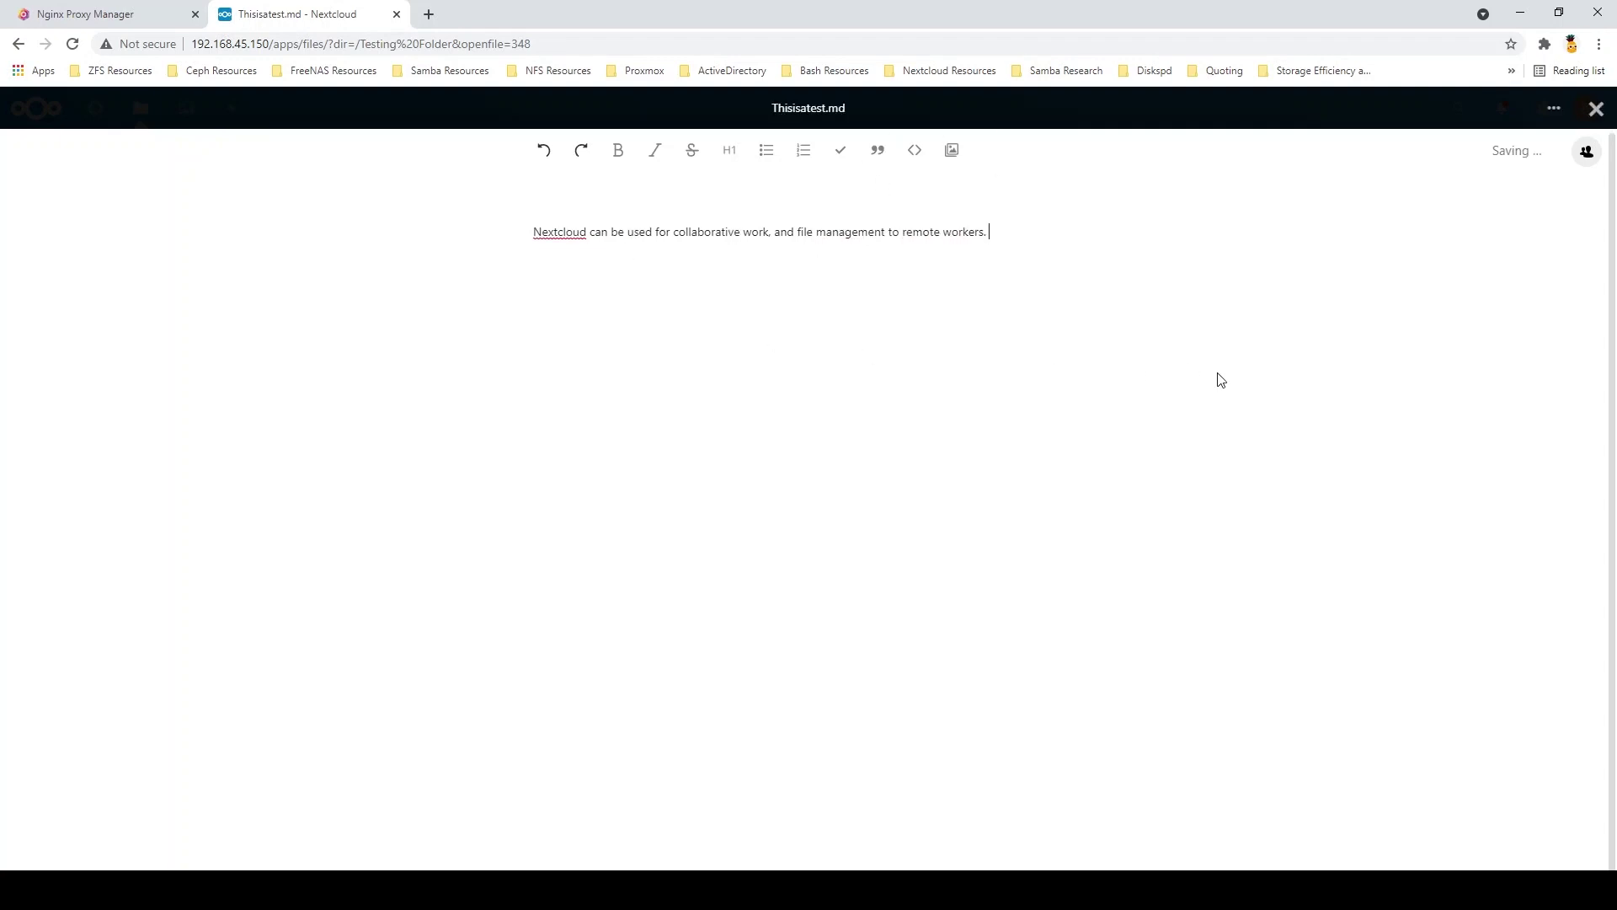
mouse_move(1529, 161)
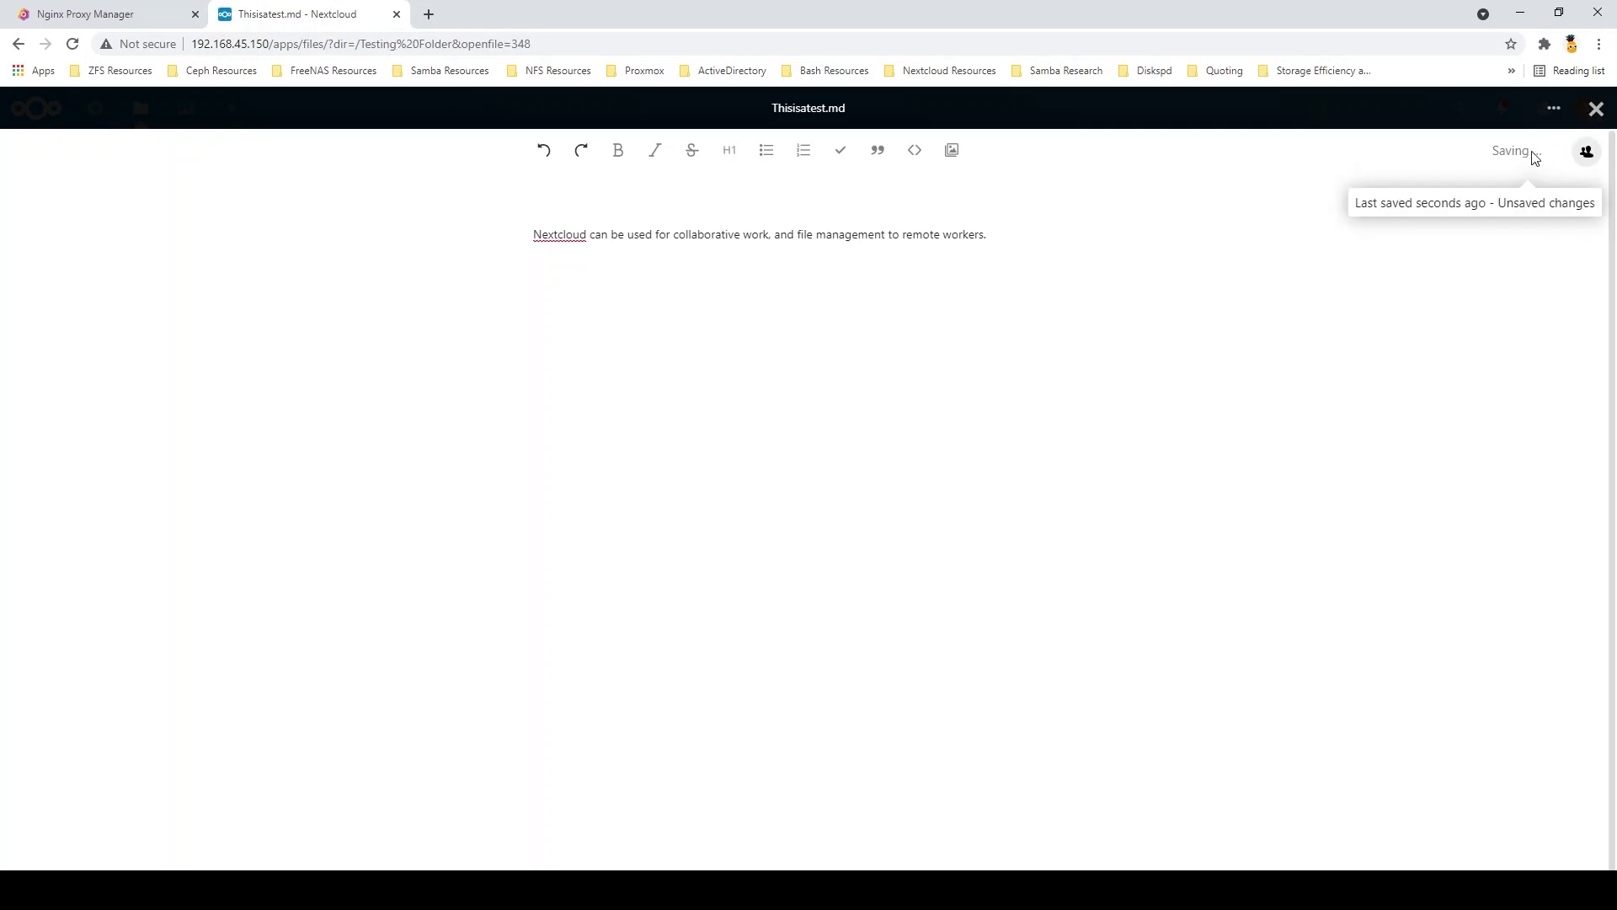
click(1597, 108)
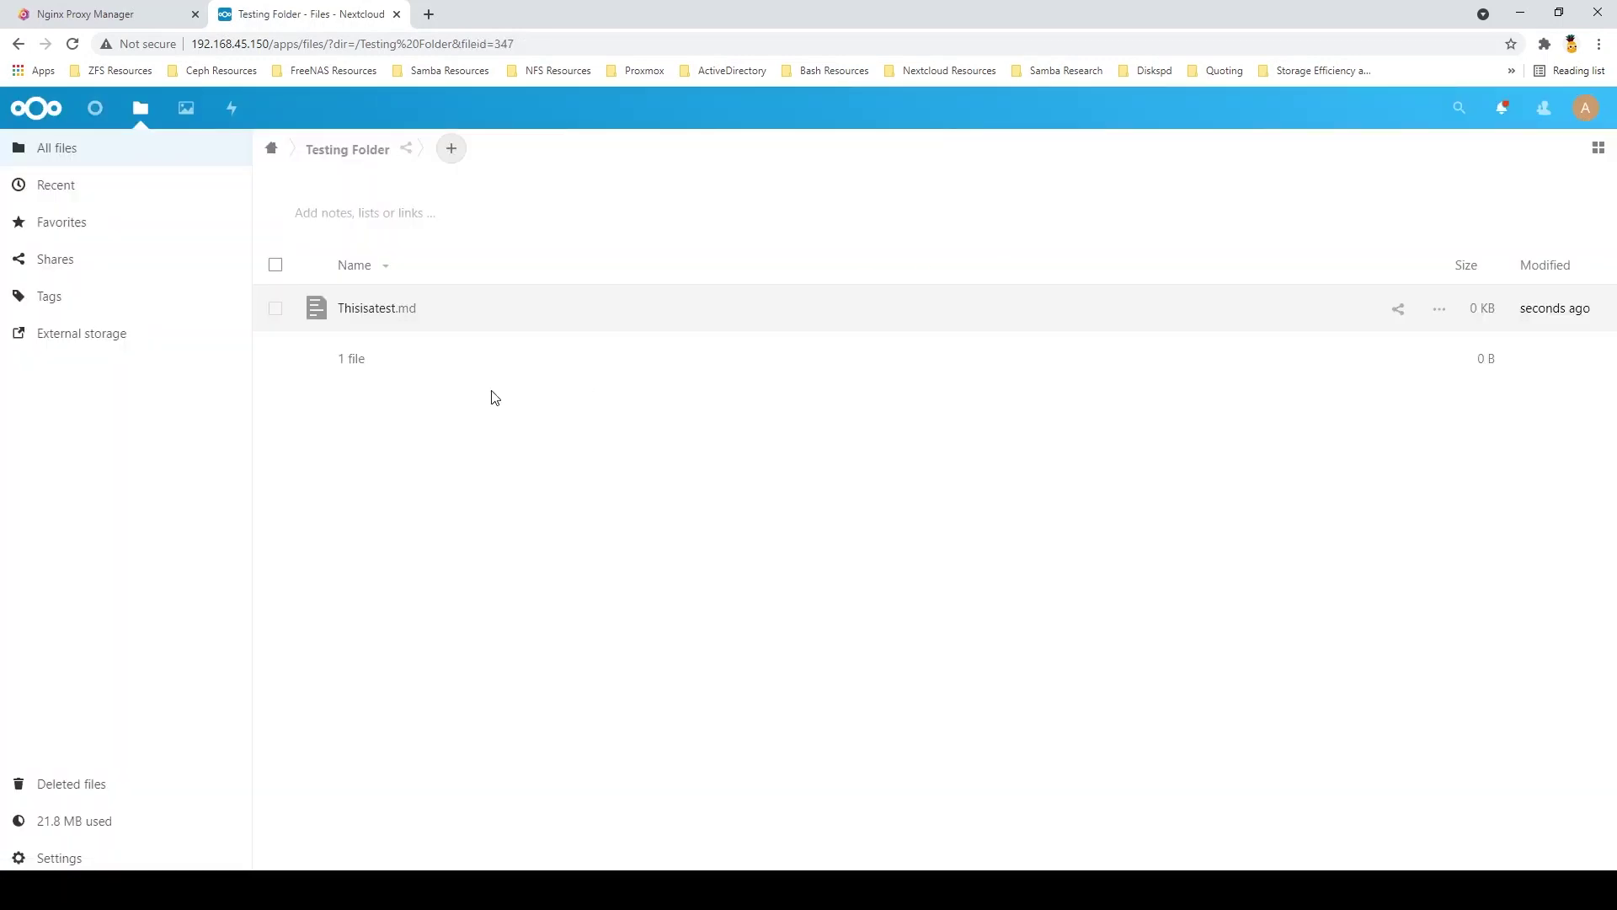
- Reopen Thisisatest.md to verify the saved text, close it, and return to All files
click(397, 312)
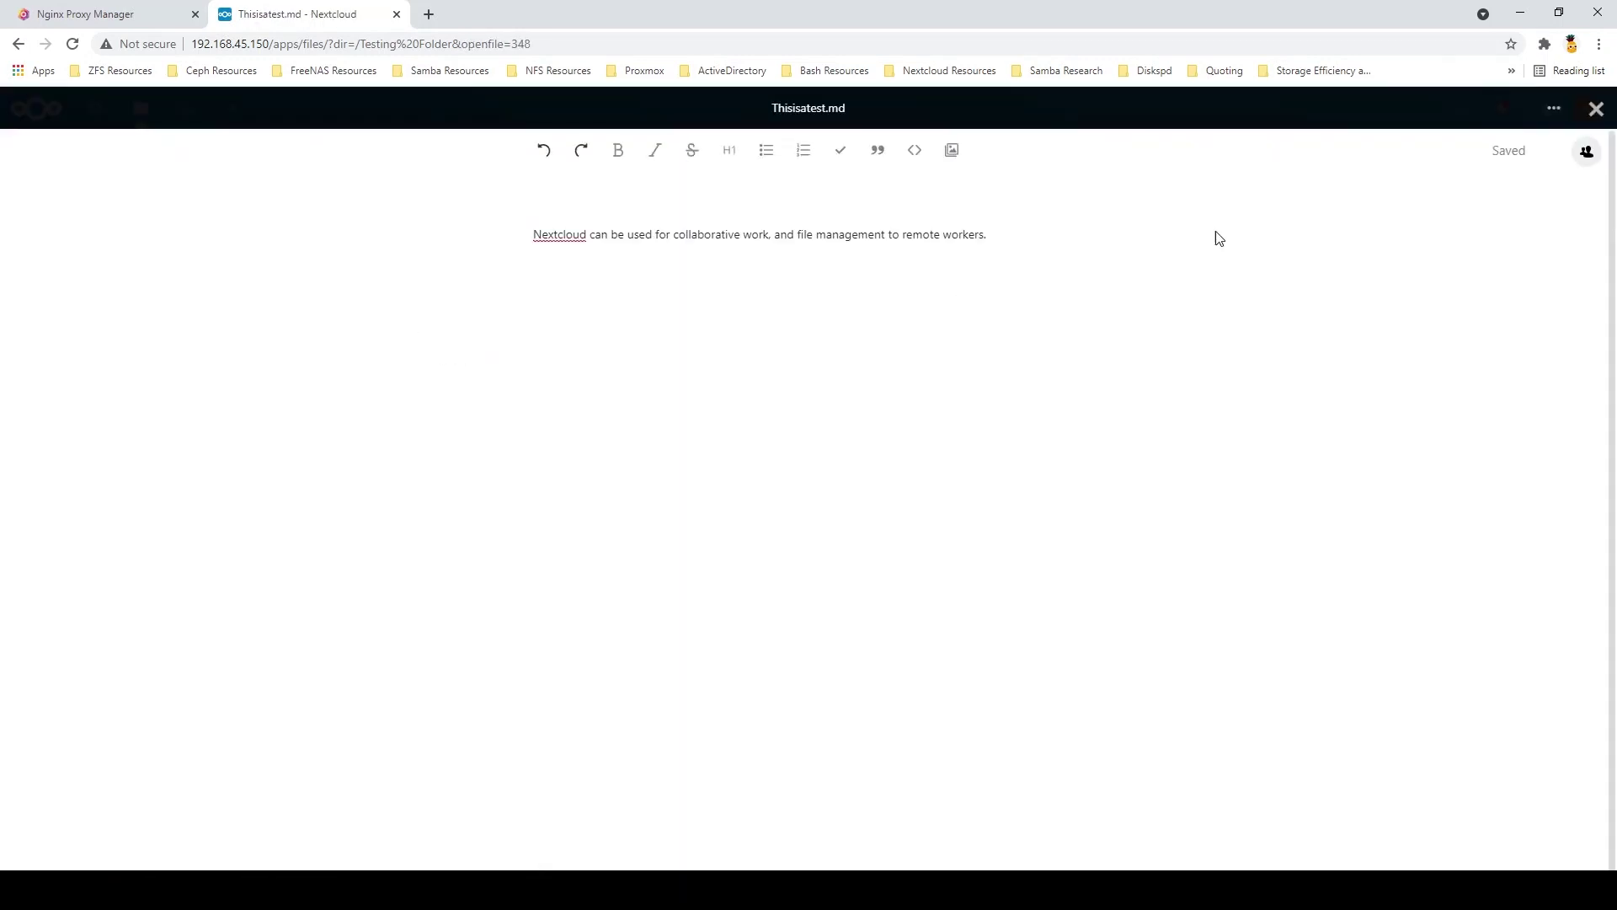
click(1596, 108)
click(106, 152)
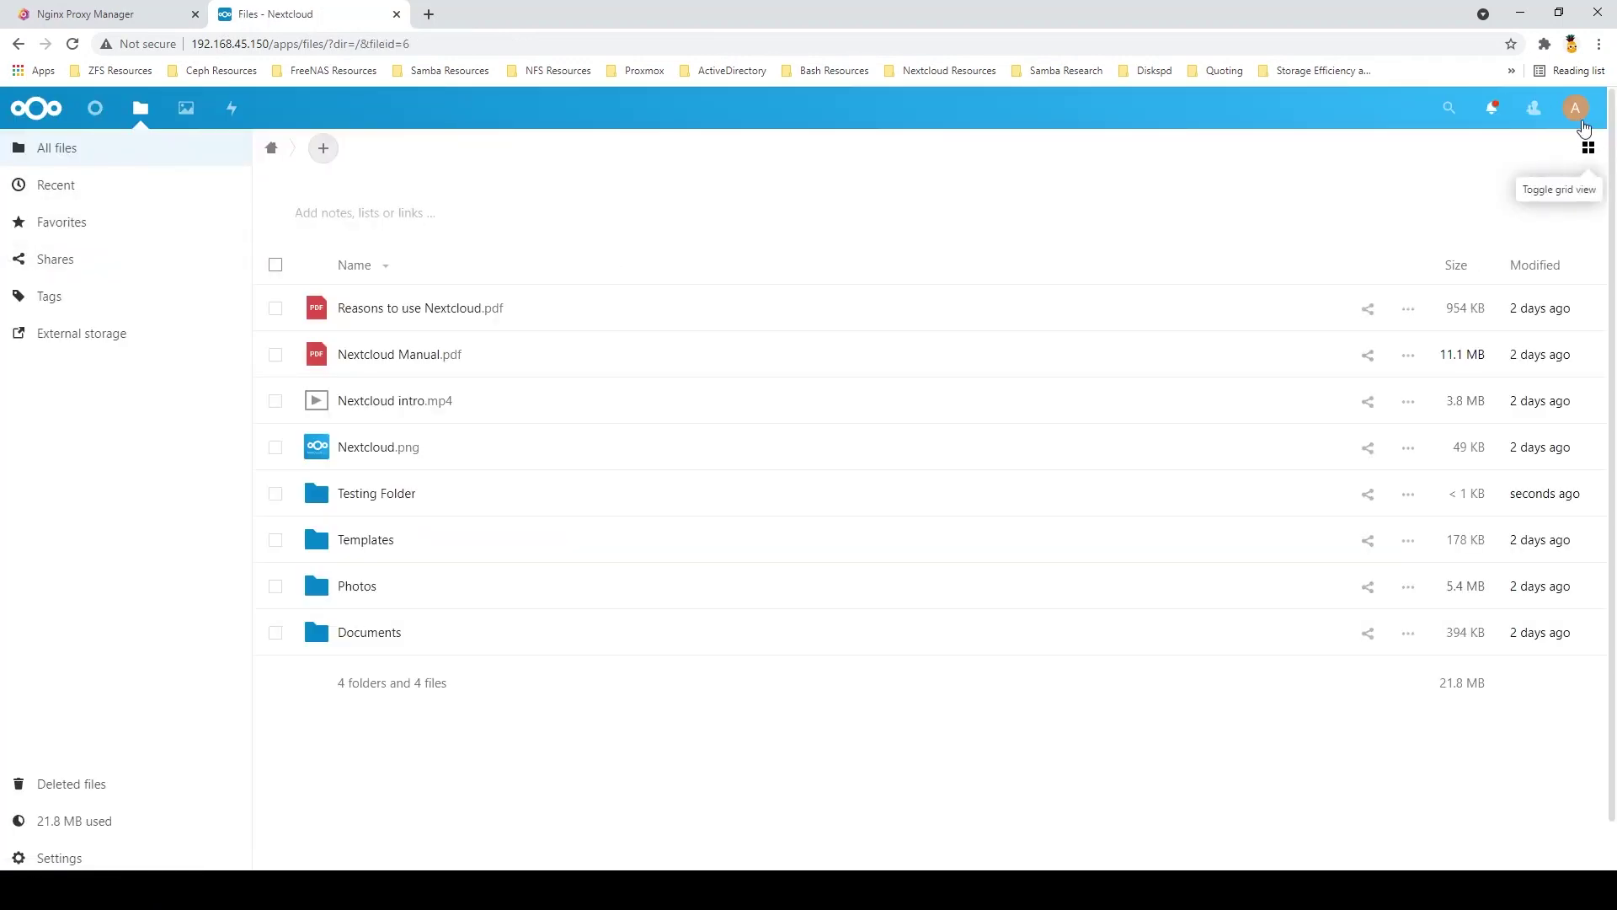
click(1577, 114)
- Find External storage settings via search 'external' and add a folder named SMB of type SMB/CIFS
click(1454, 123)
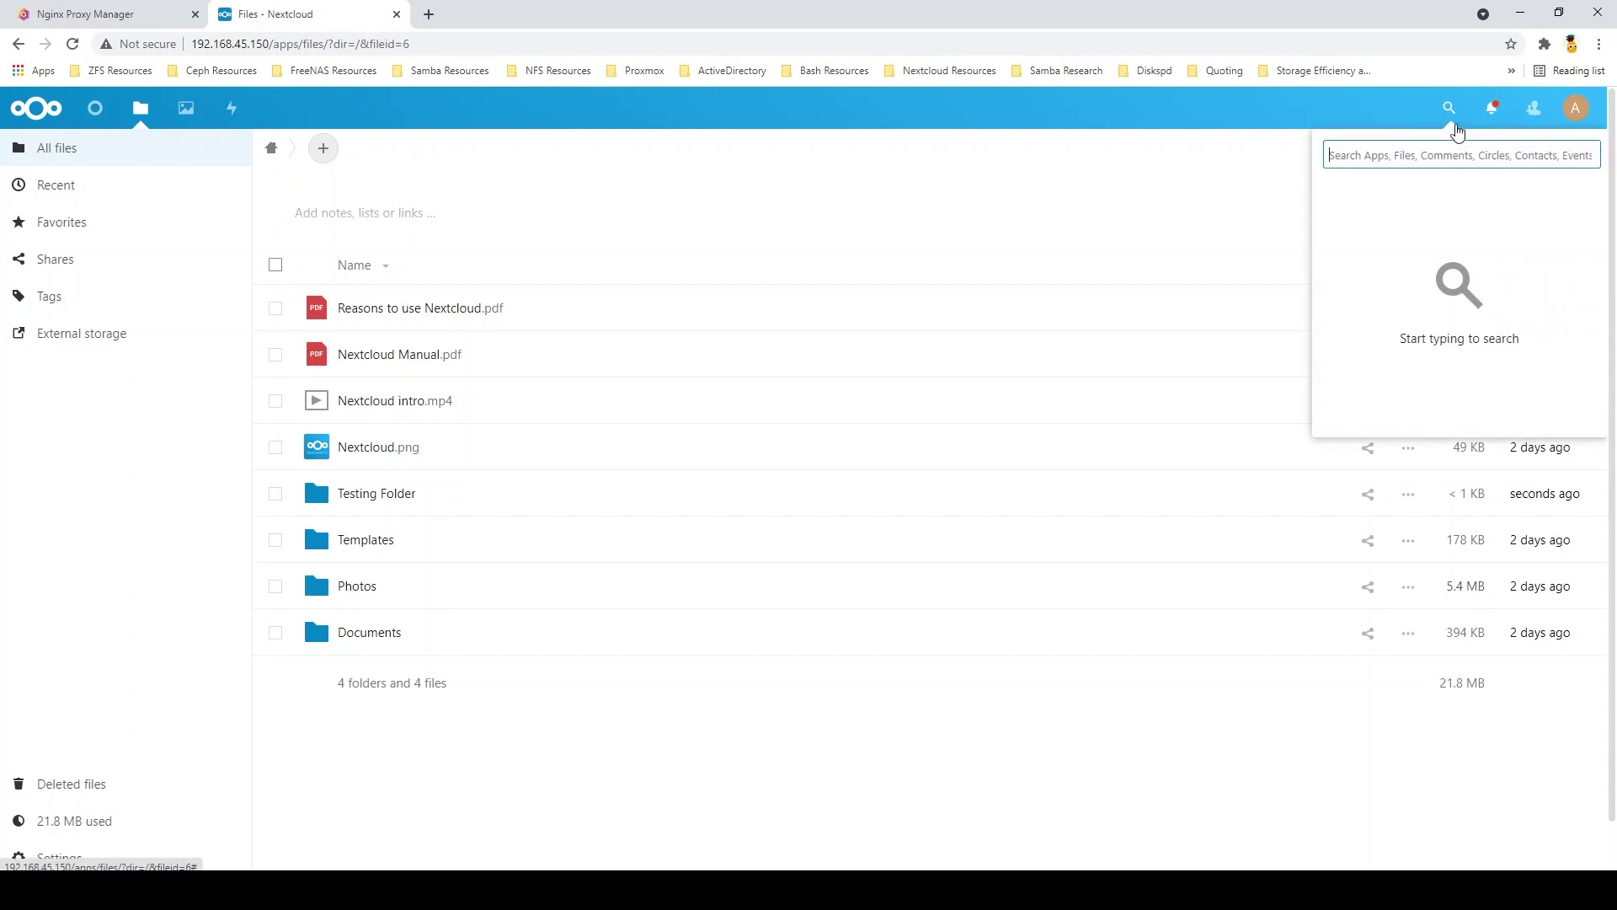
text(exter)
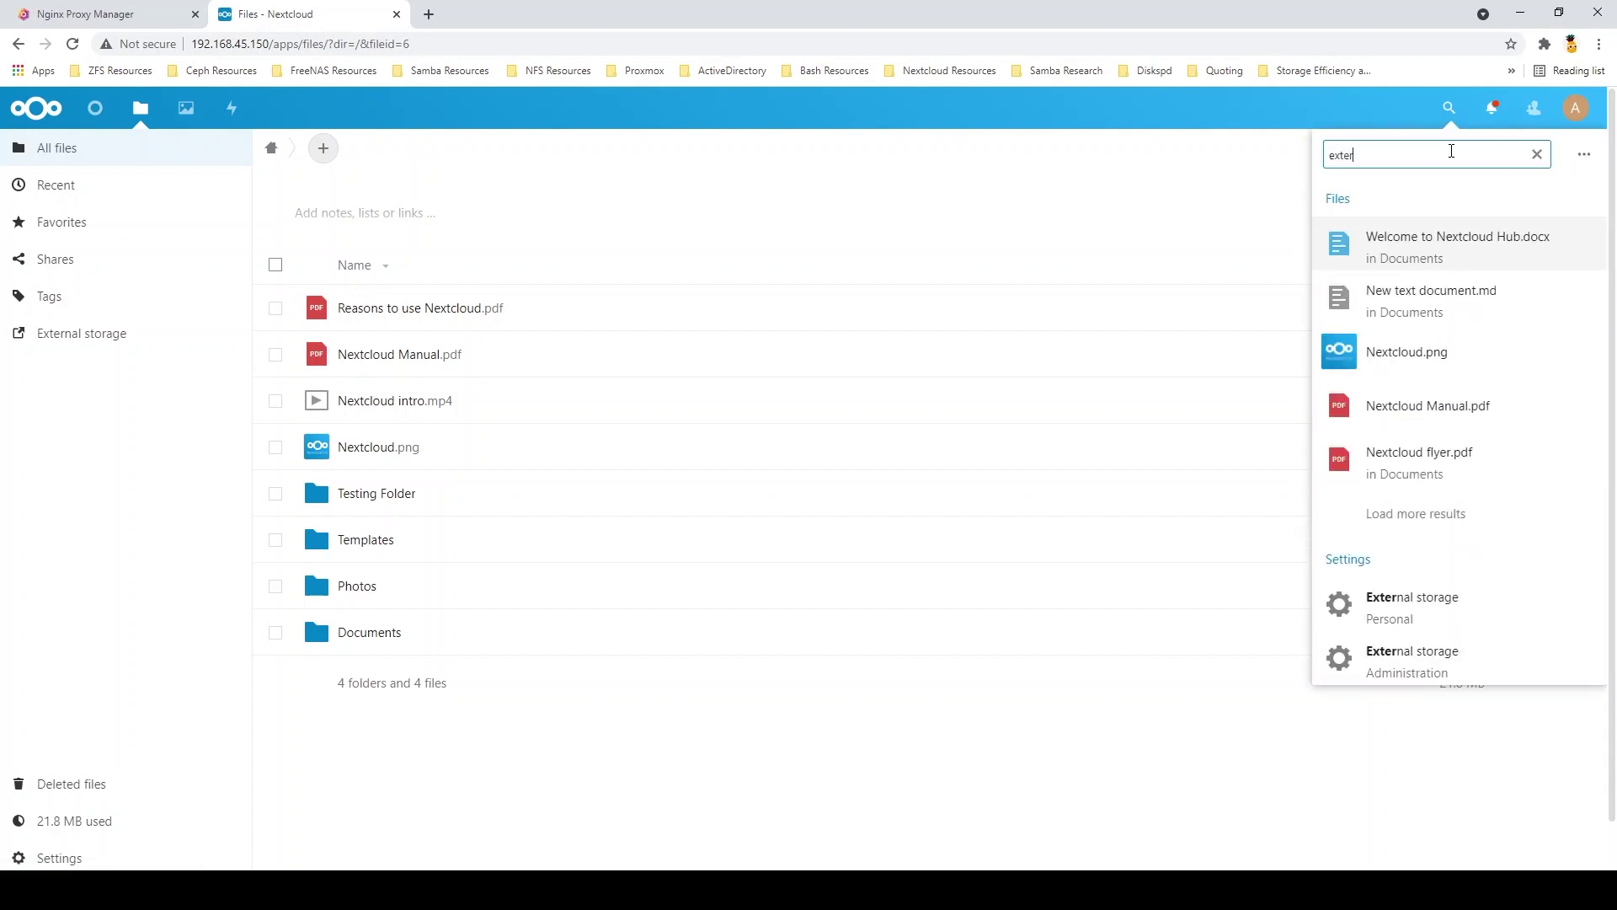
text(nal)
click(1446, 297)
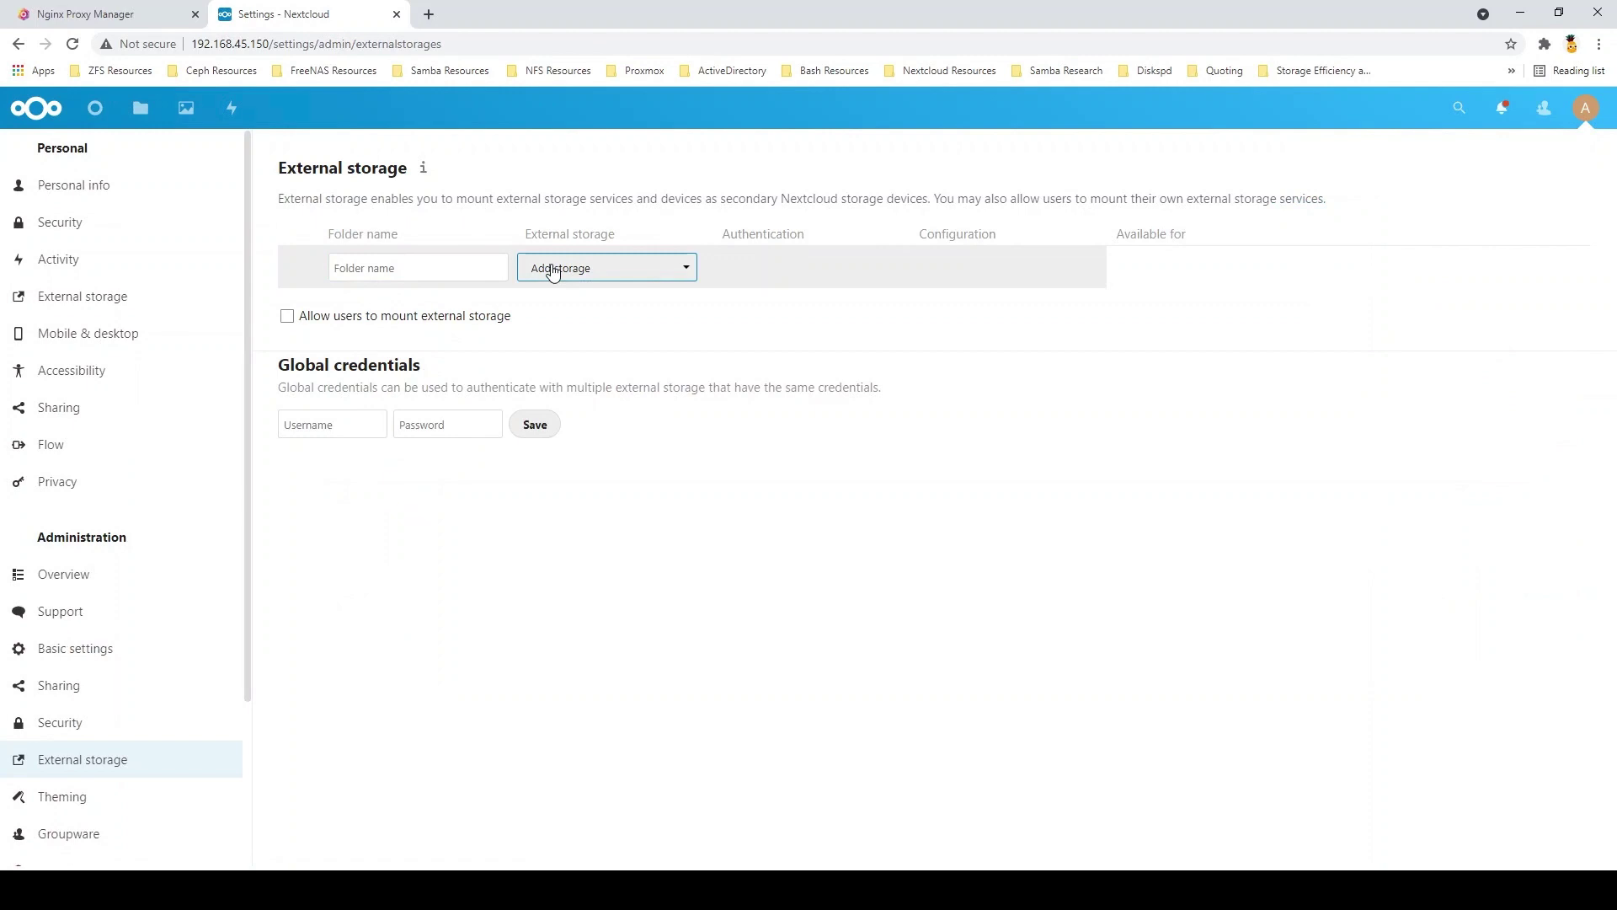
click(441, 267)
text(SMB)
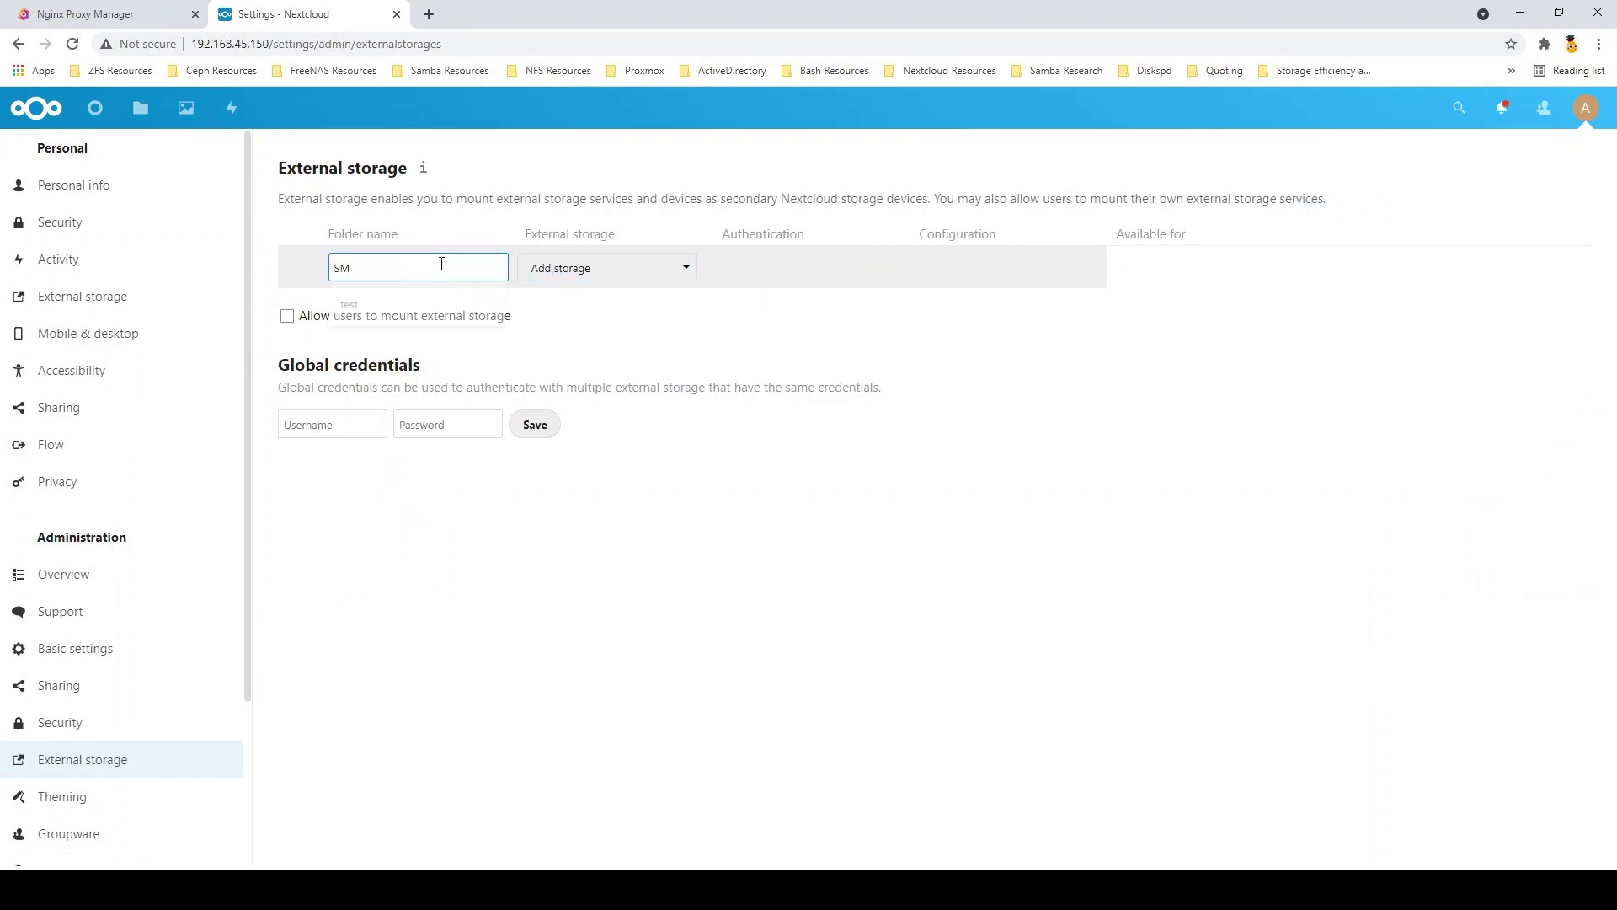
click(594, 272)
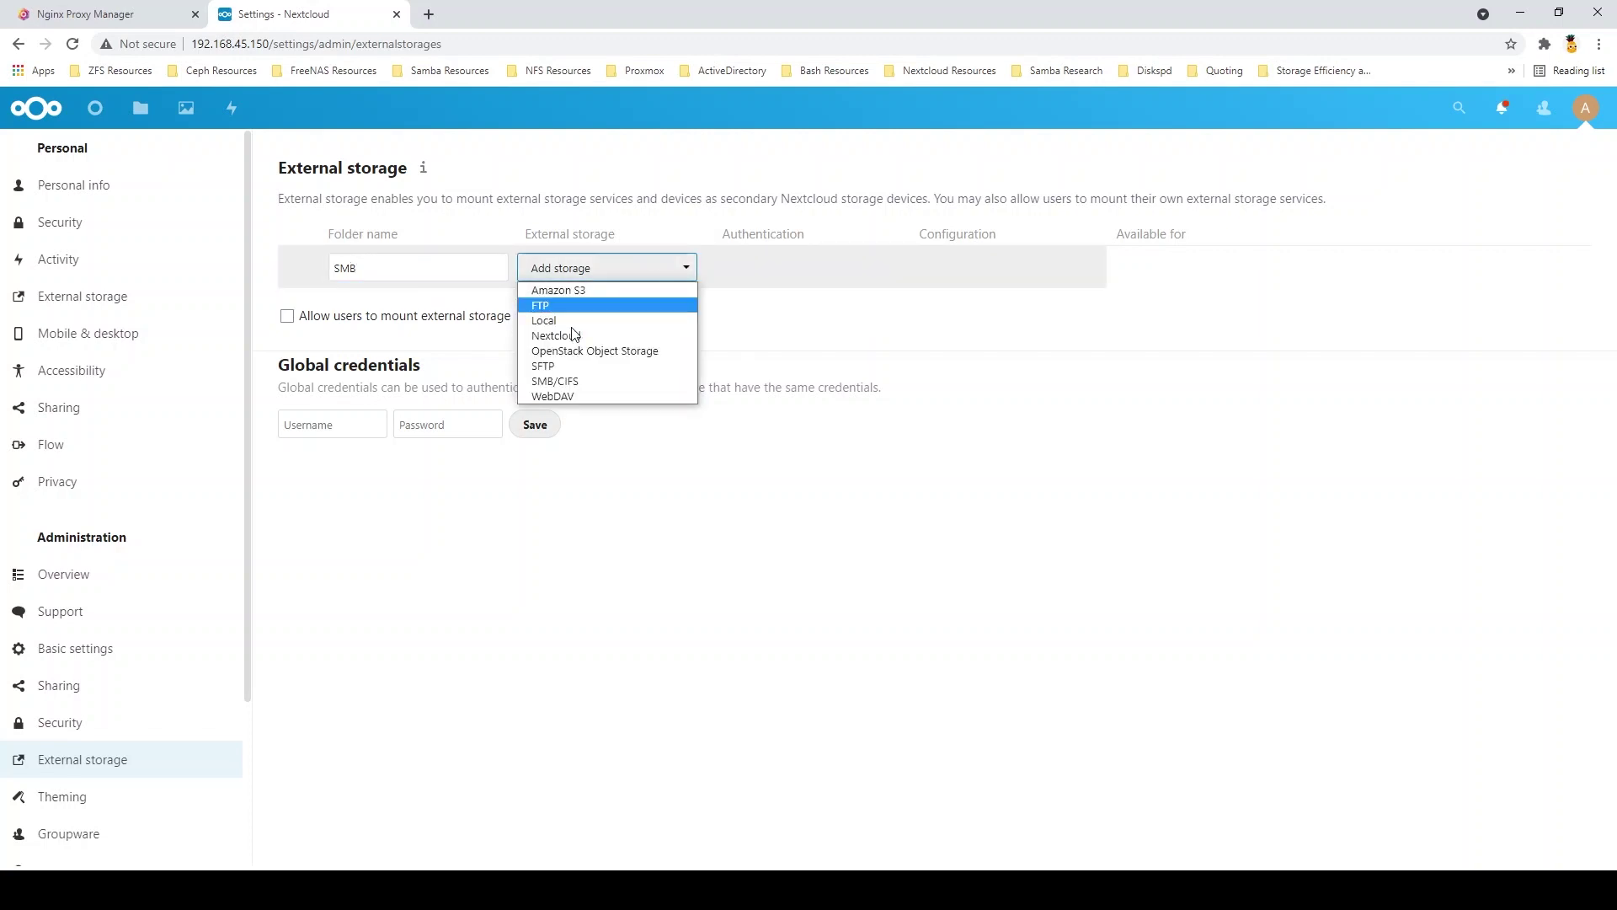
click(570, 389)
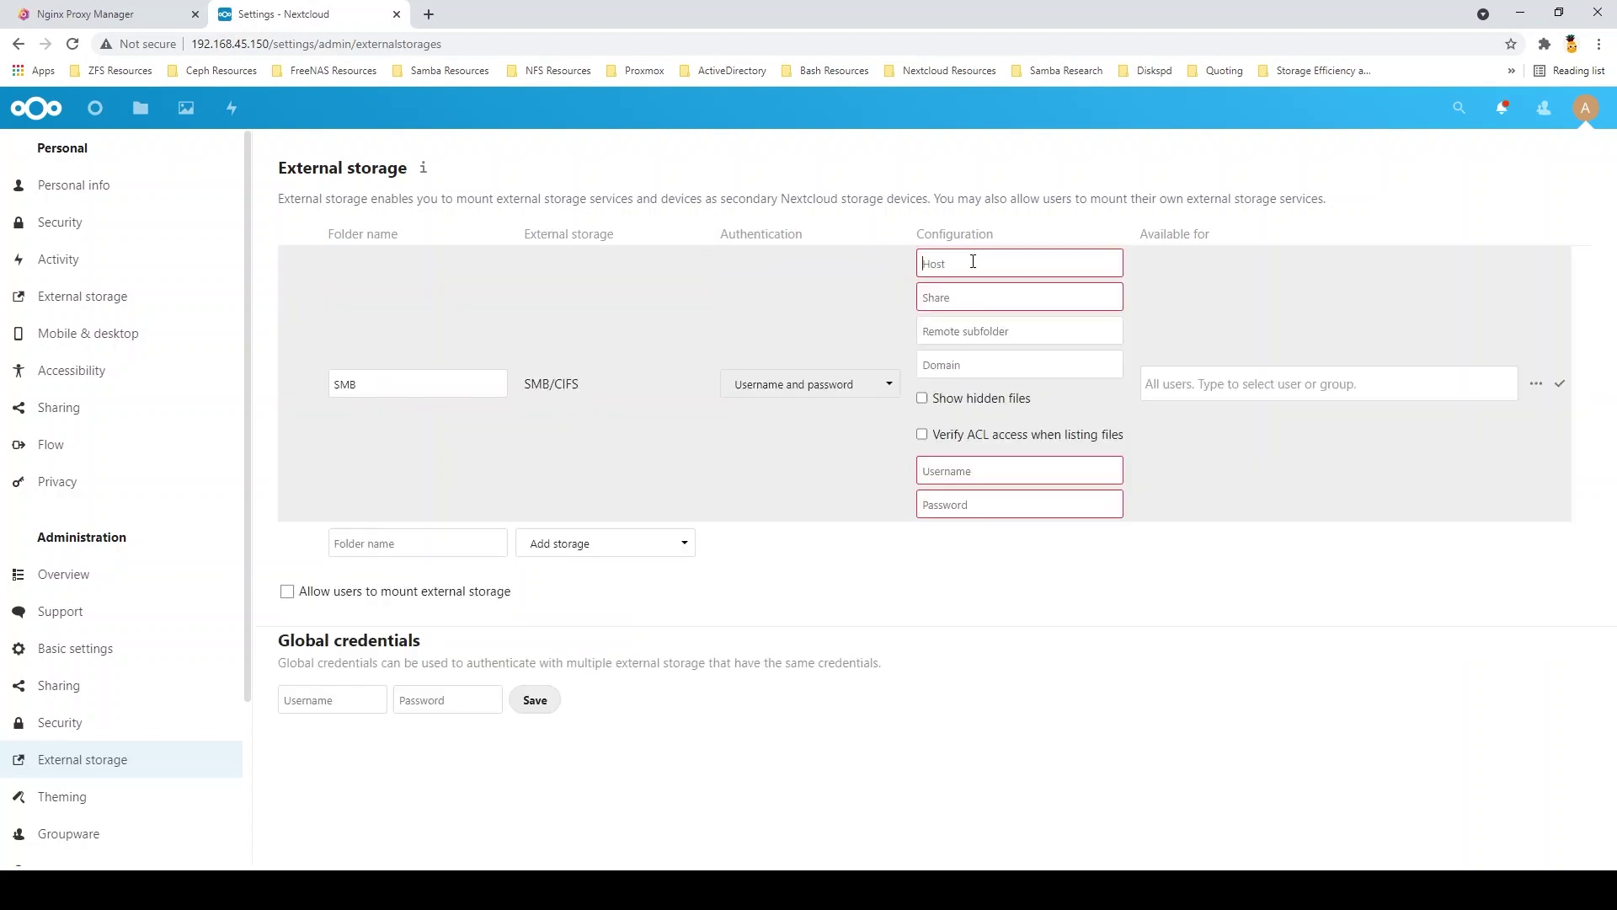
- Enter host 192.168.45.150, share test2 and the login credentials, save the mount, and return to Files
text(192.168.45.150)
click(962, 299)
text(test2)
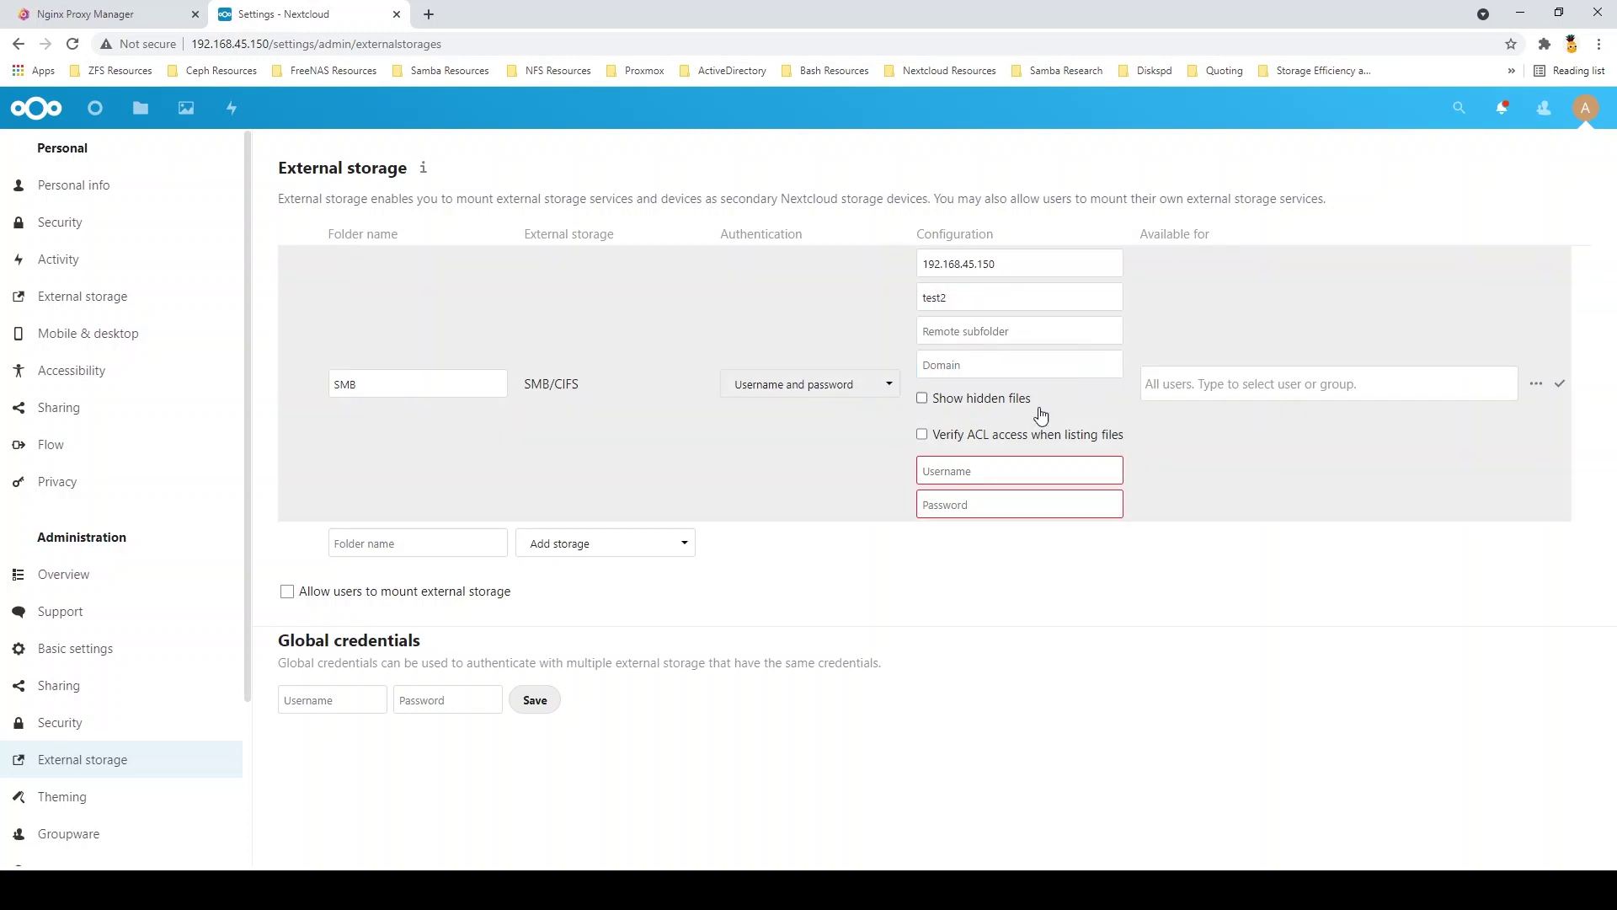
click(1013, 464)
text(spenc••)
click(1560, 383)
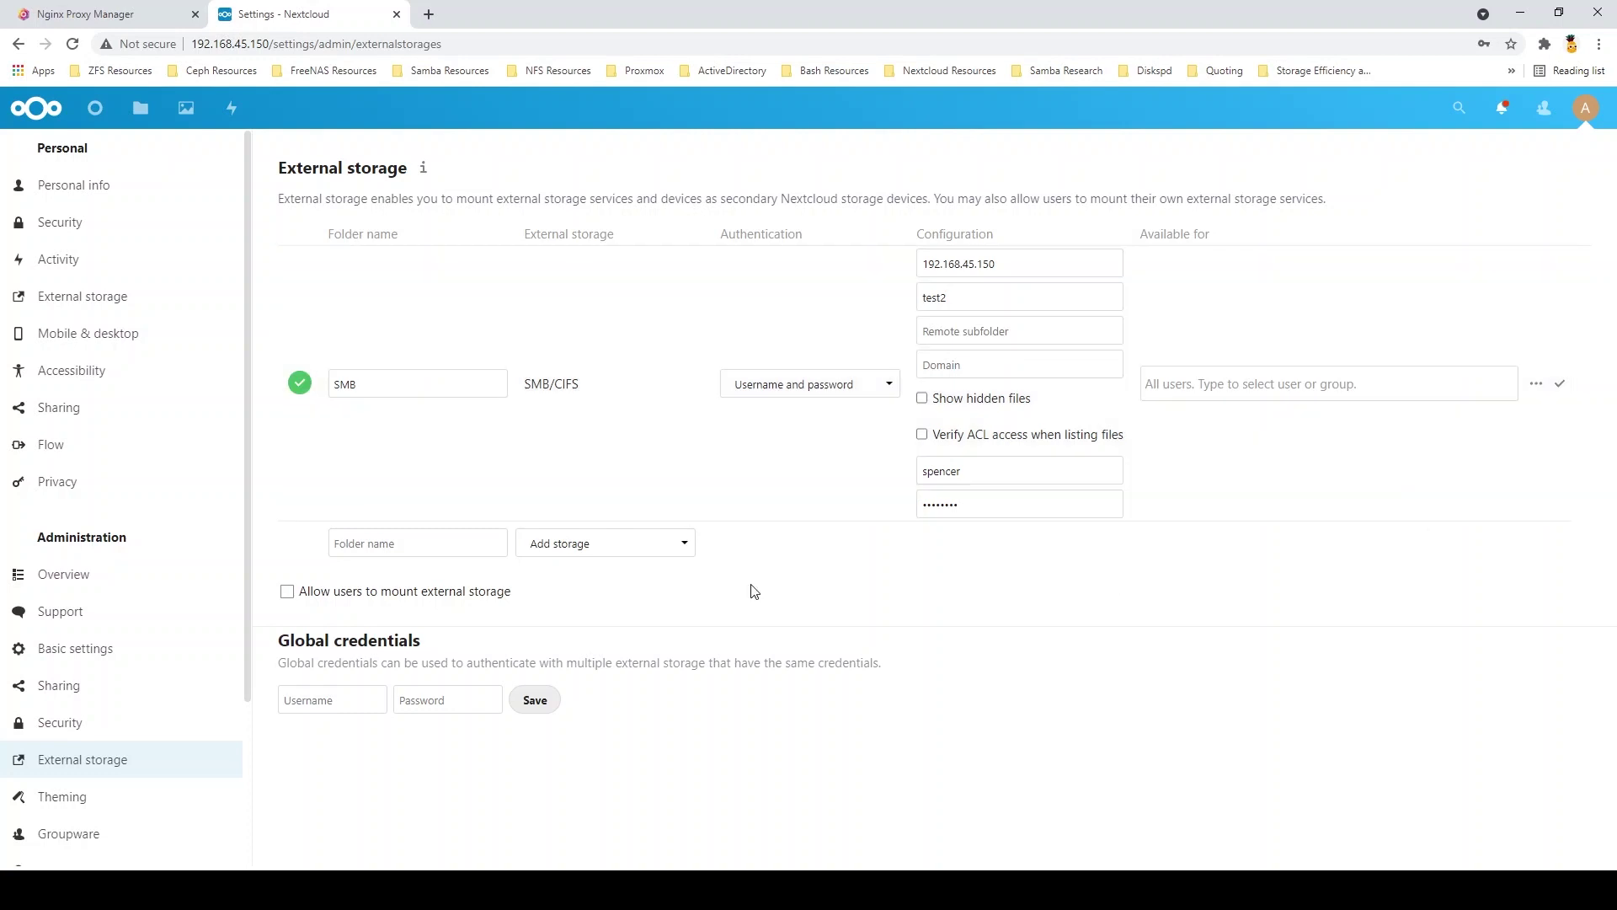
click(134, 116)
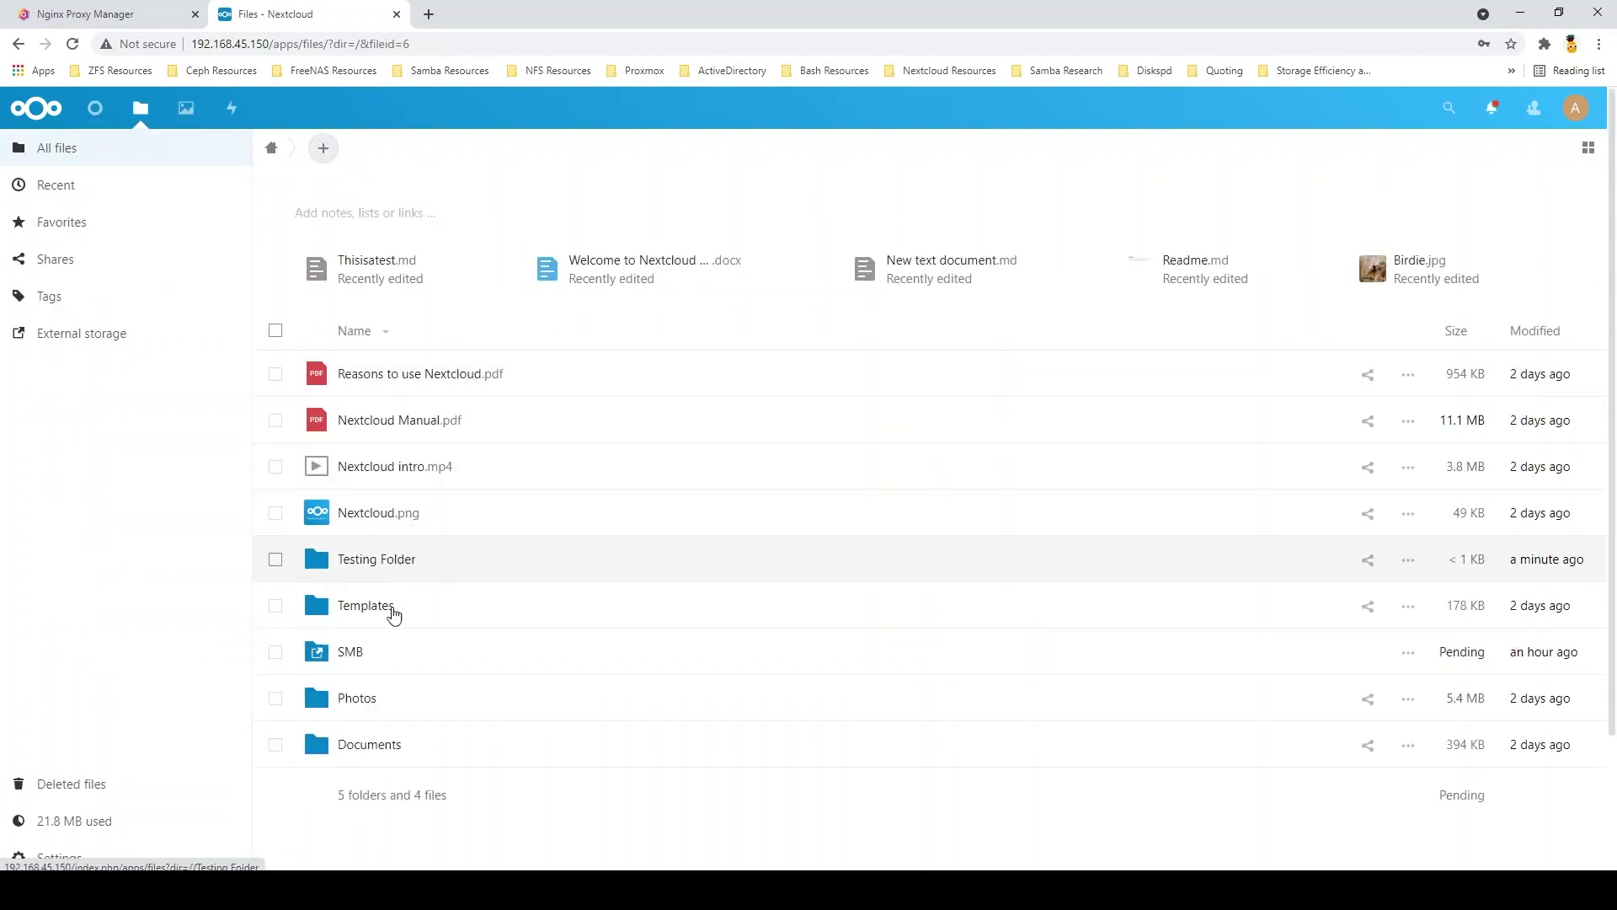
- Create a blank SMBTest.md inside the SMB folder and close the editor
click(386, 660)
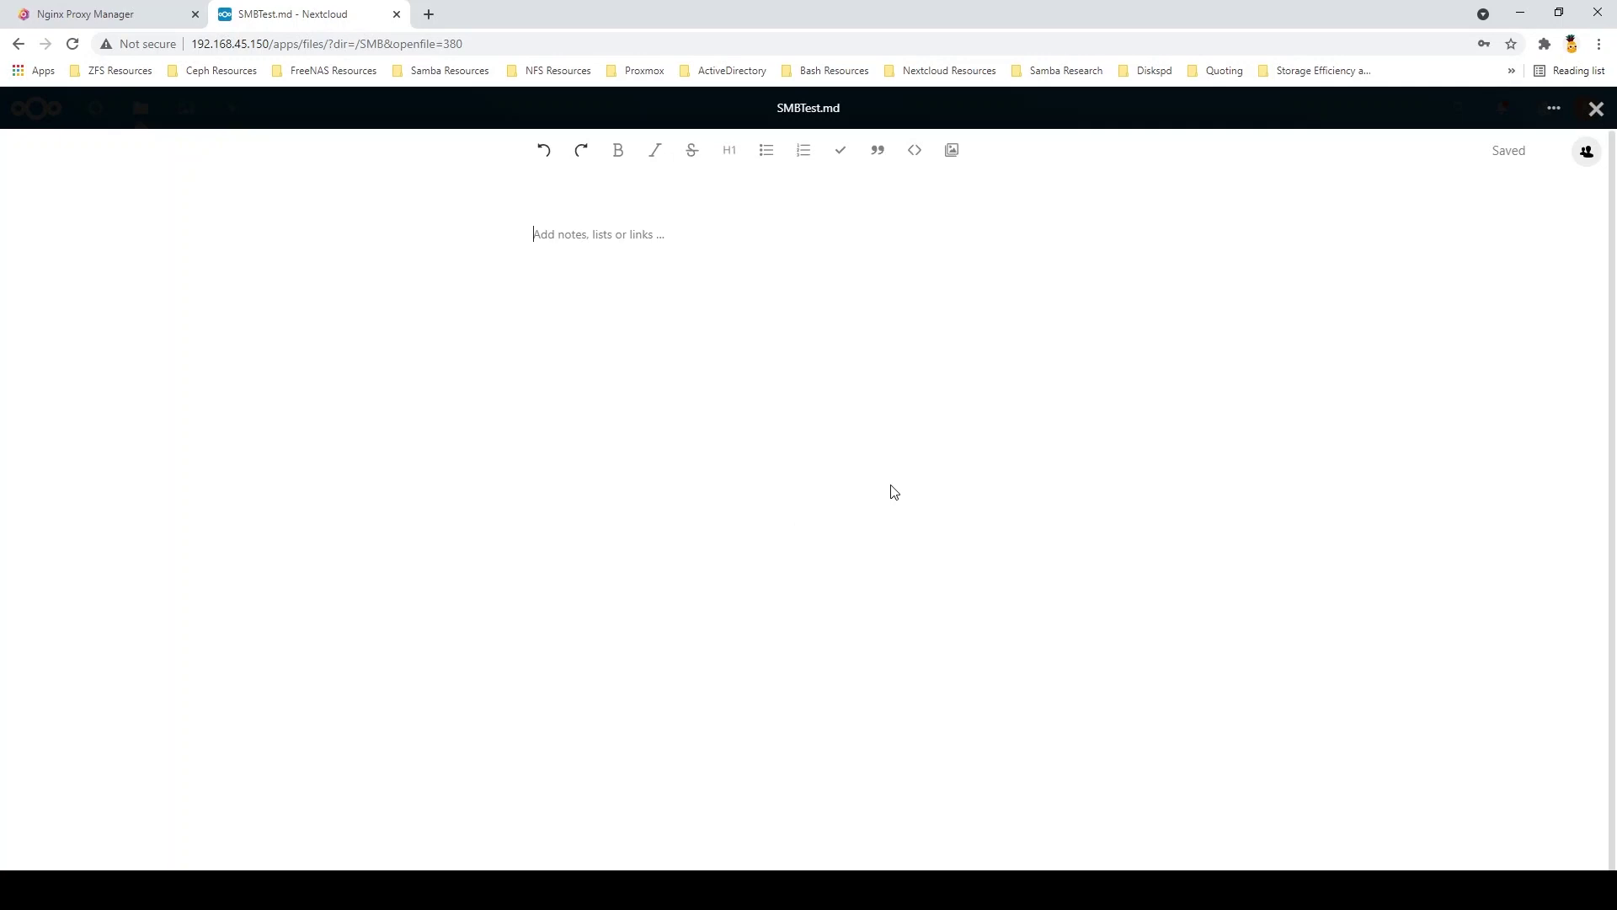
click(1597, 110)
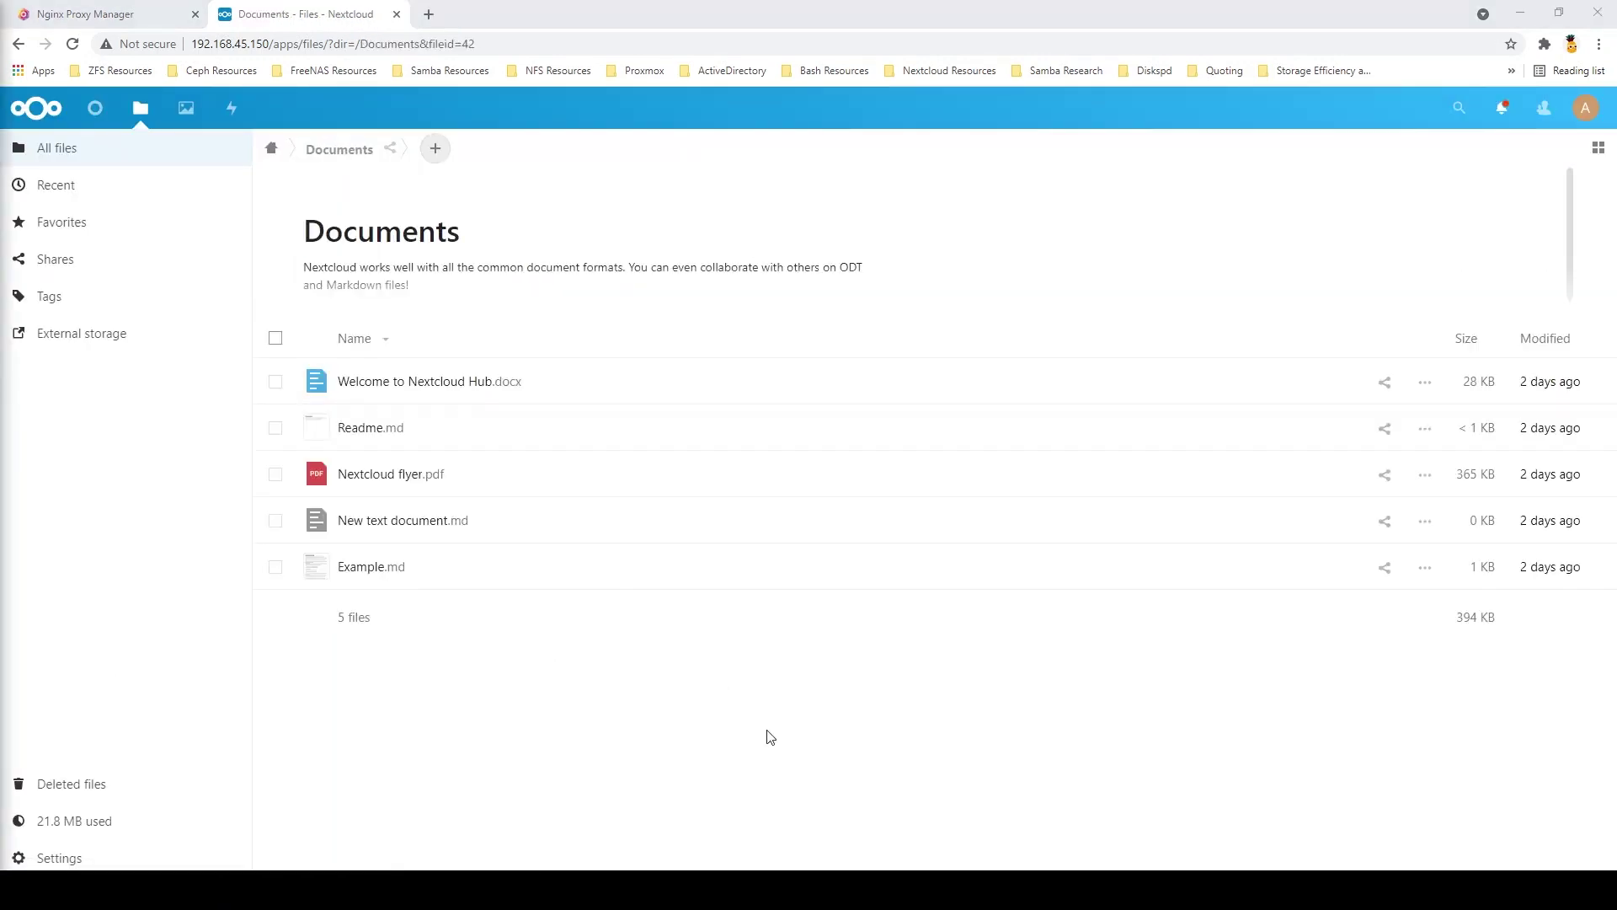
- Download Welcome to Nextcloud Hub.docx from the Documents folder to the local computer
click(443, 385)
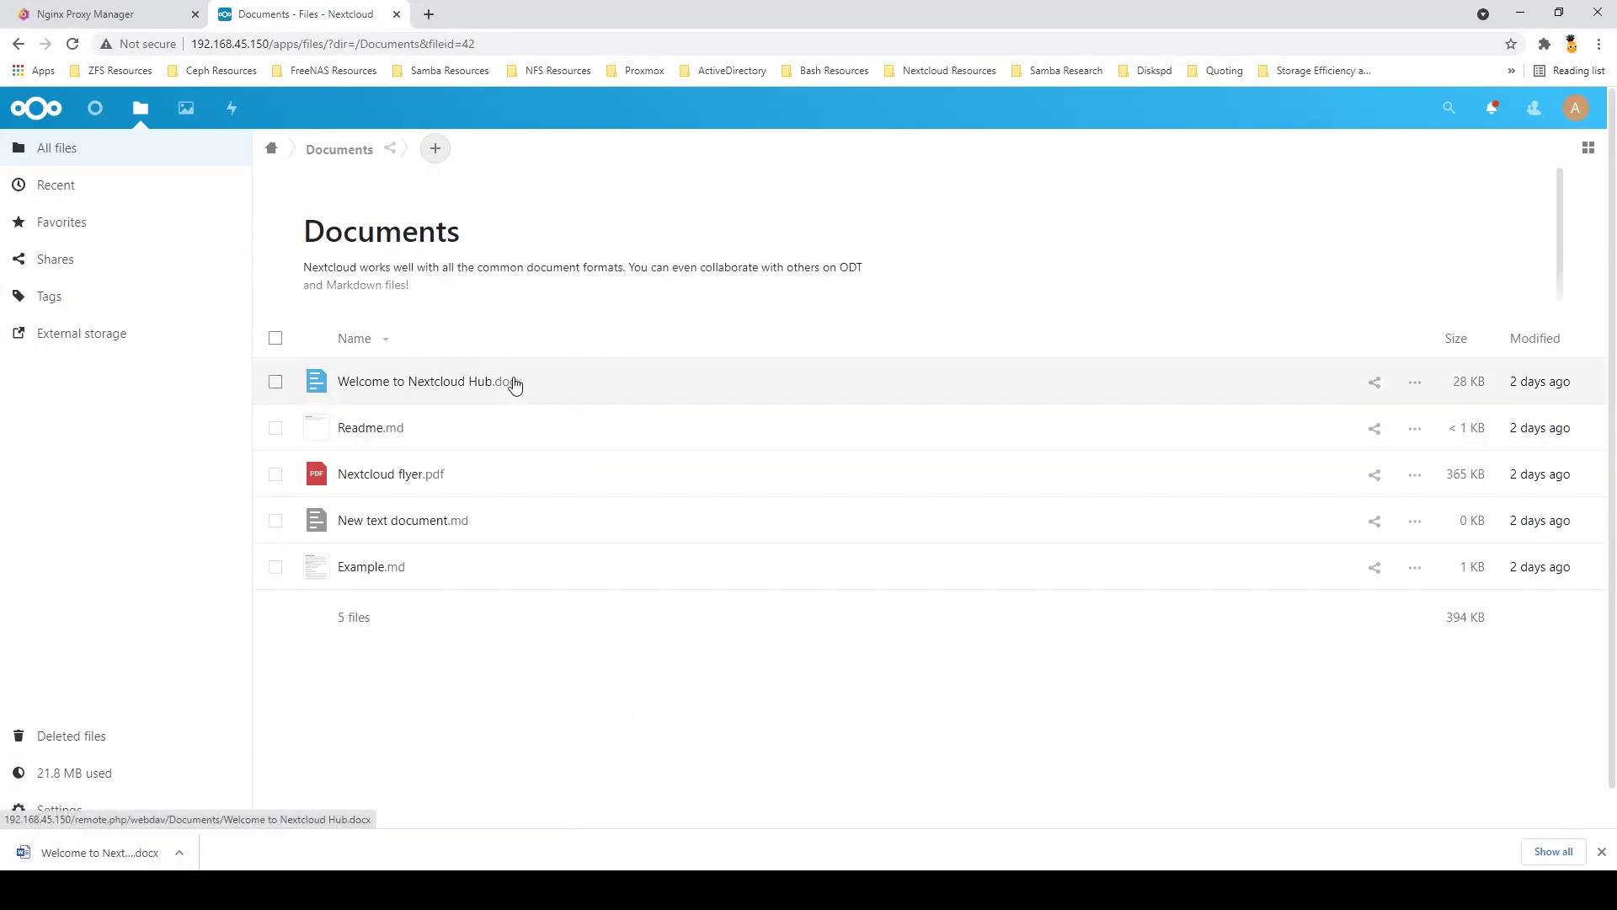
- In PuTTY, answer y to install postgresql with its nine PostgreSQL 12 packages (30.6 MB)
key(alt+Tab)
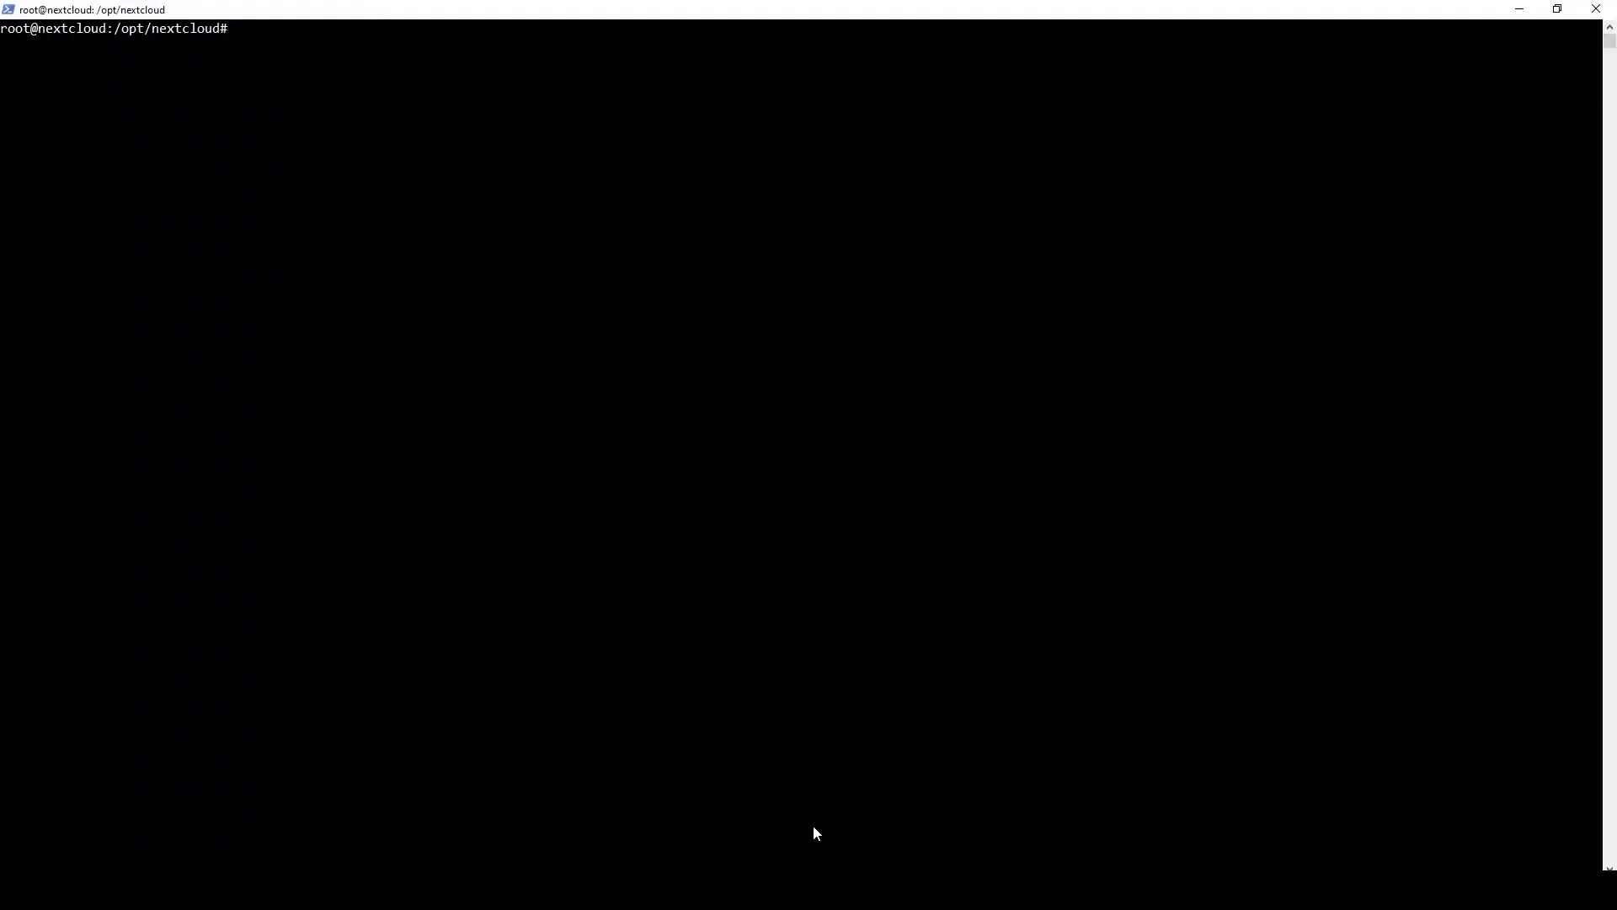
click(583, 456)
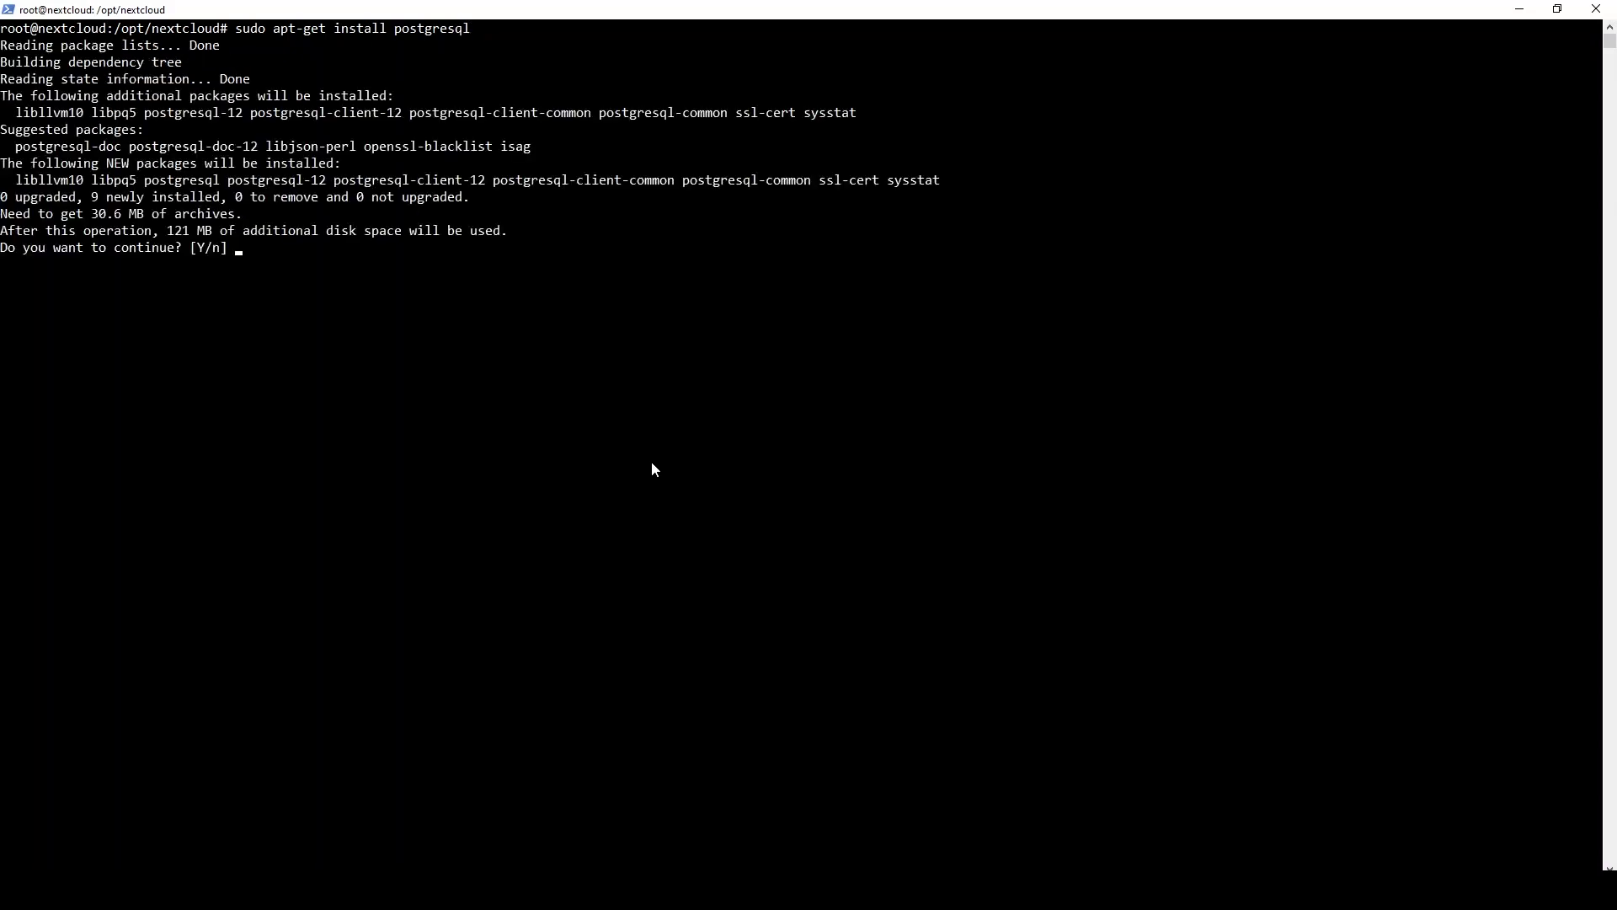
text(y)
key(Return)
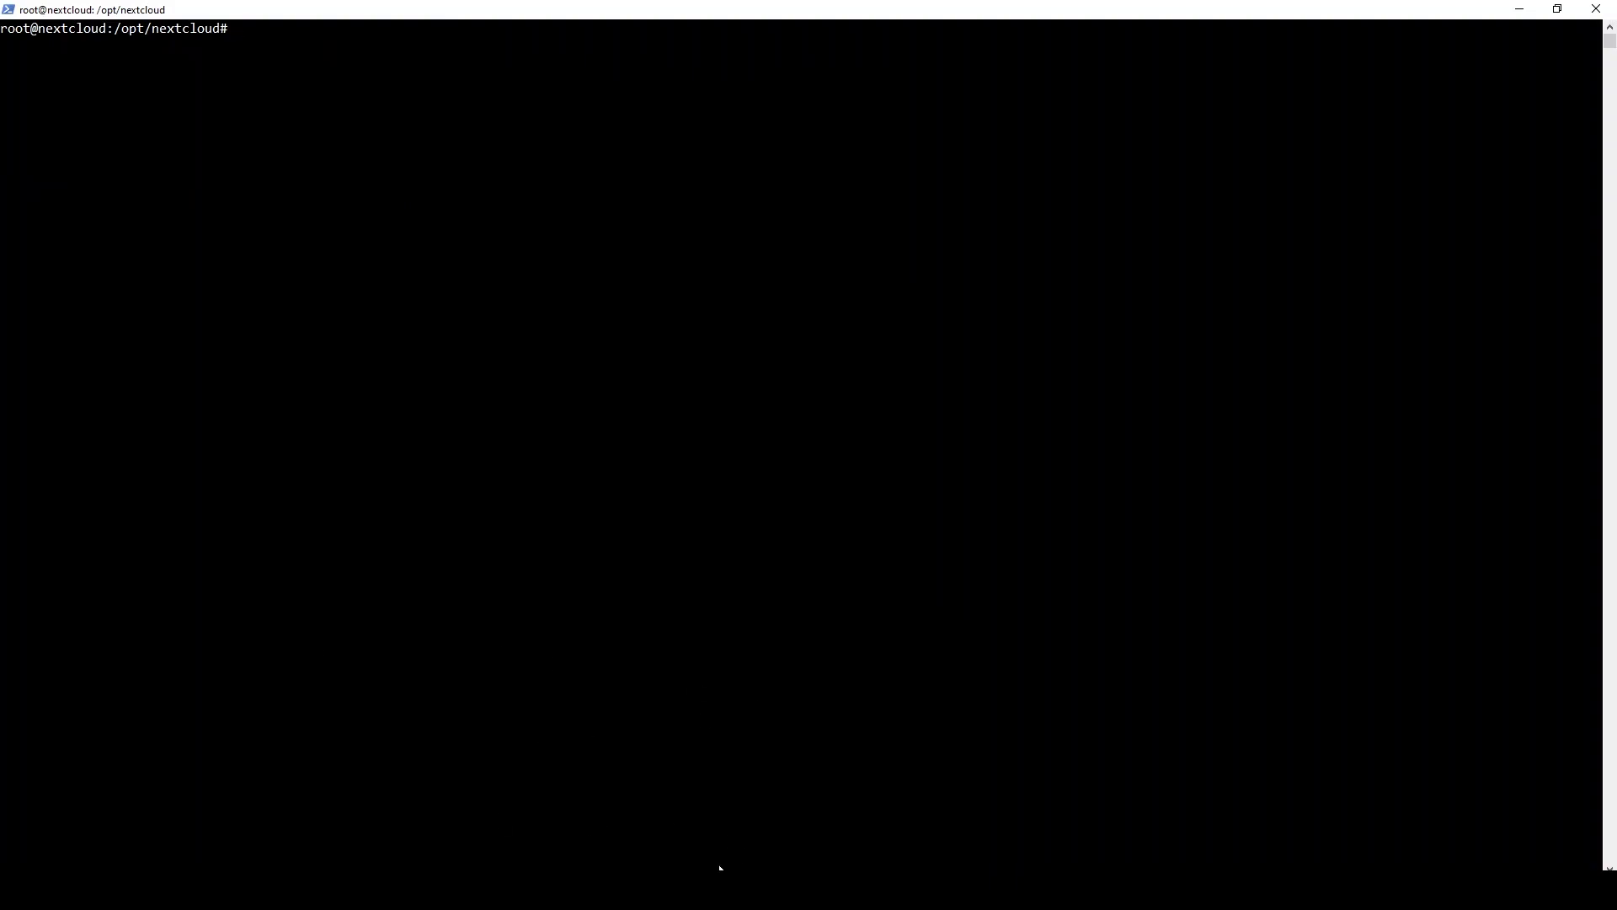
- Enable the ONLYOFFICE app from the Disabled apps list in Nextcloud's app management
mouse_move(547, 865)
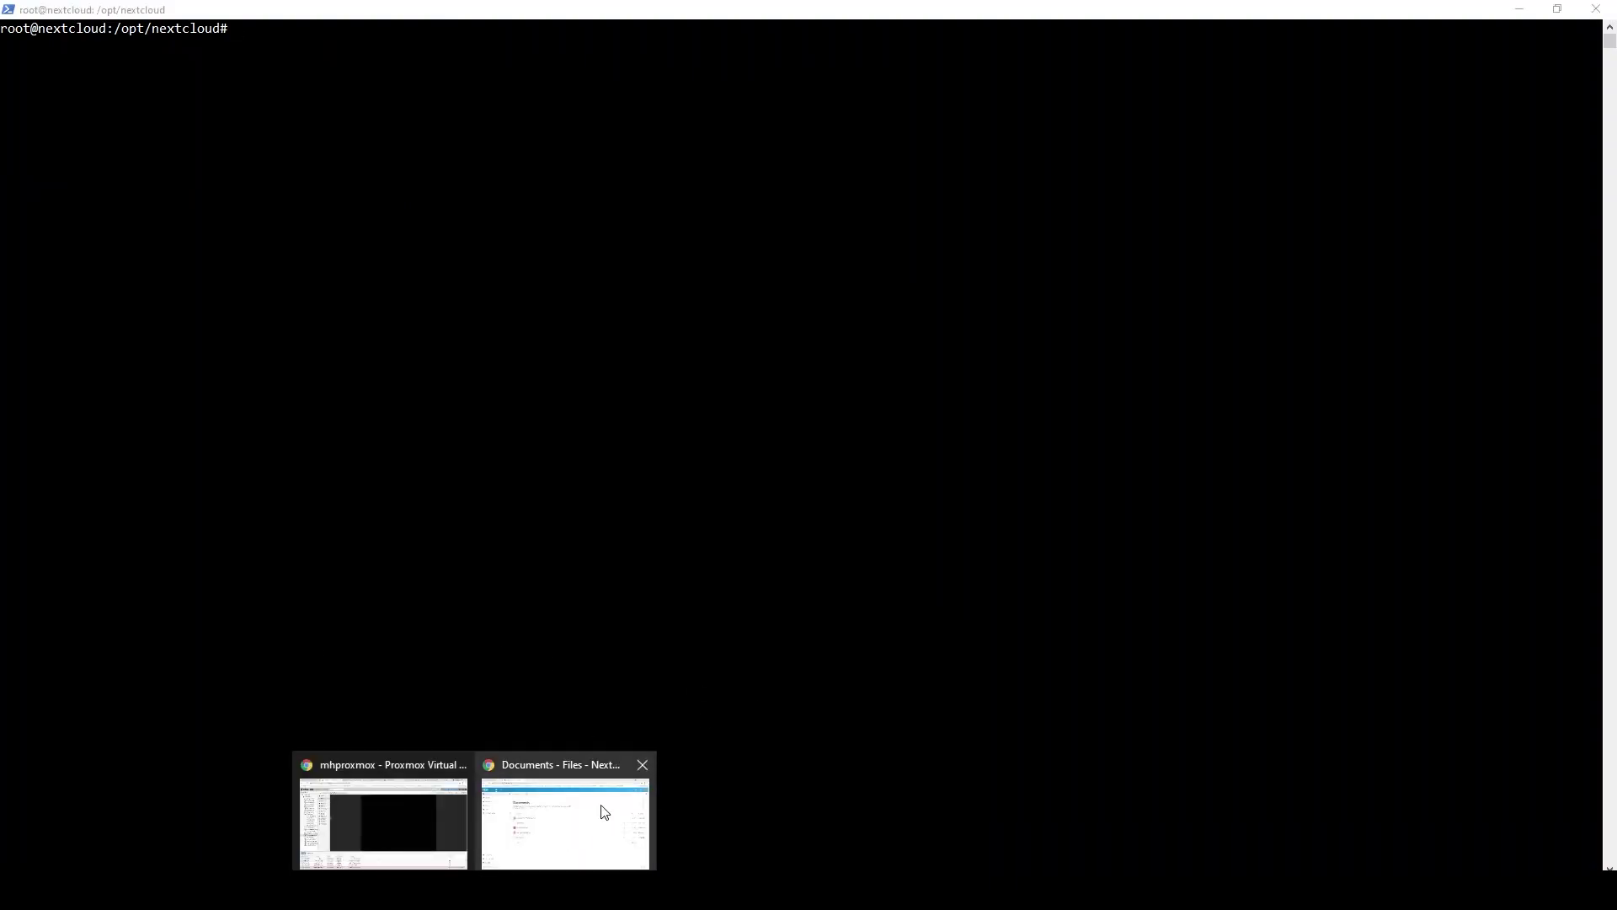
click(602, 809)
click(1449, 107)
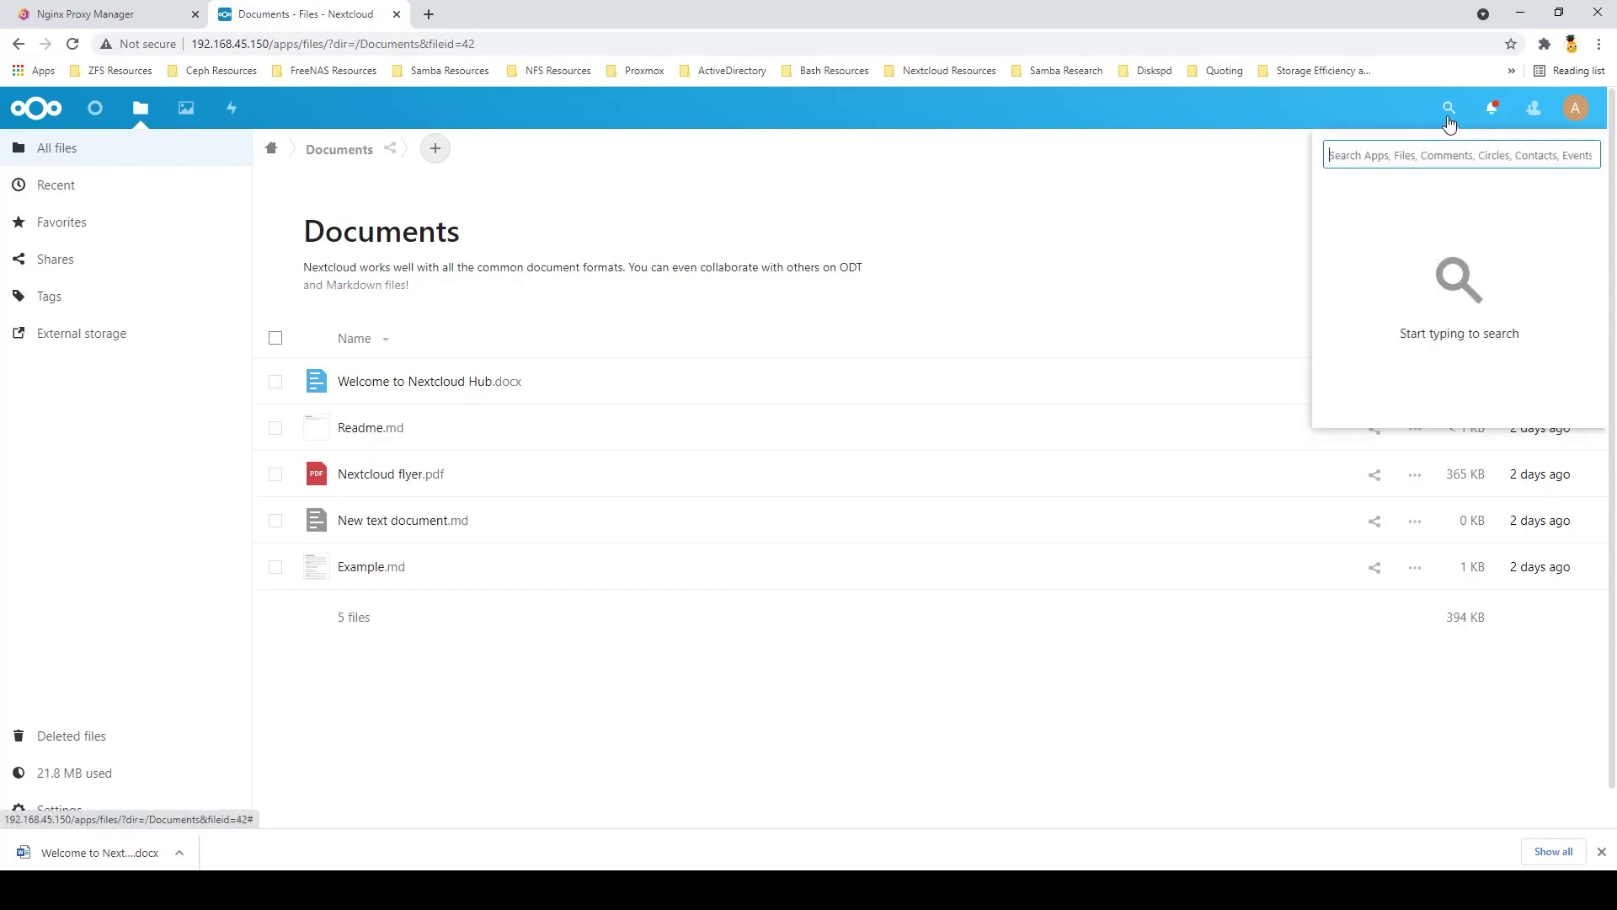
text(apps)
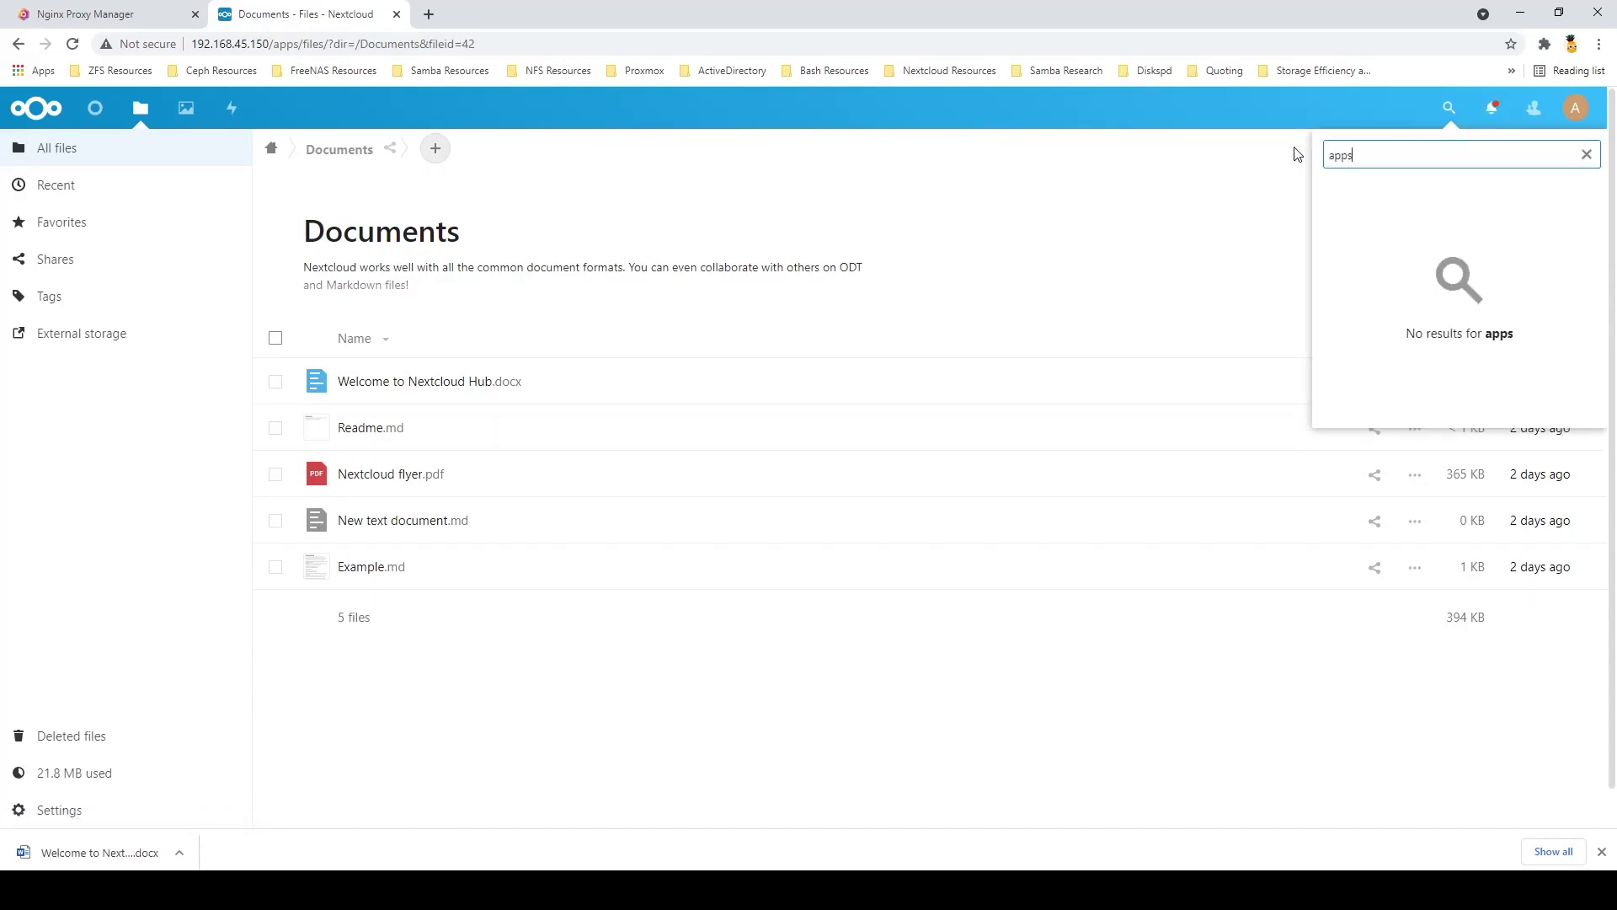
click(1373, 246)
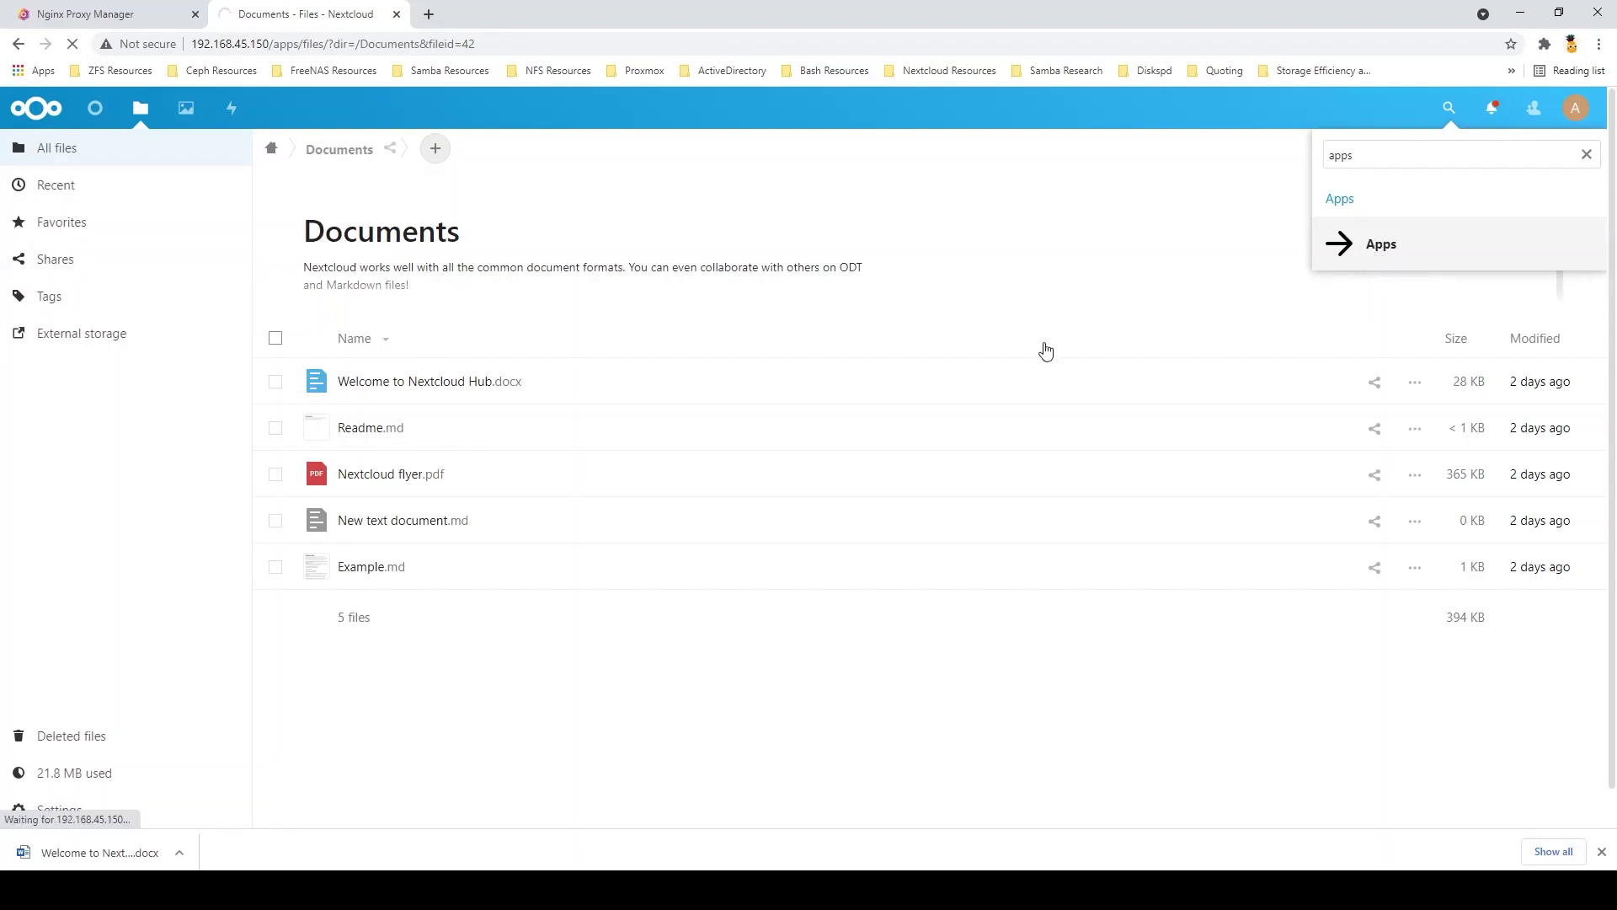
click(546, 199)
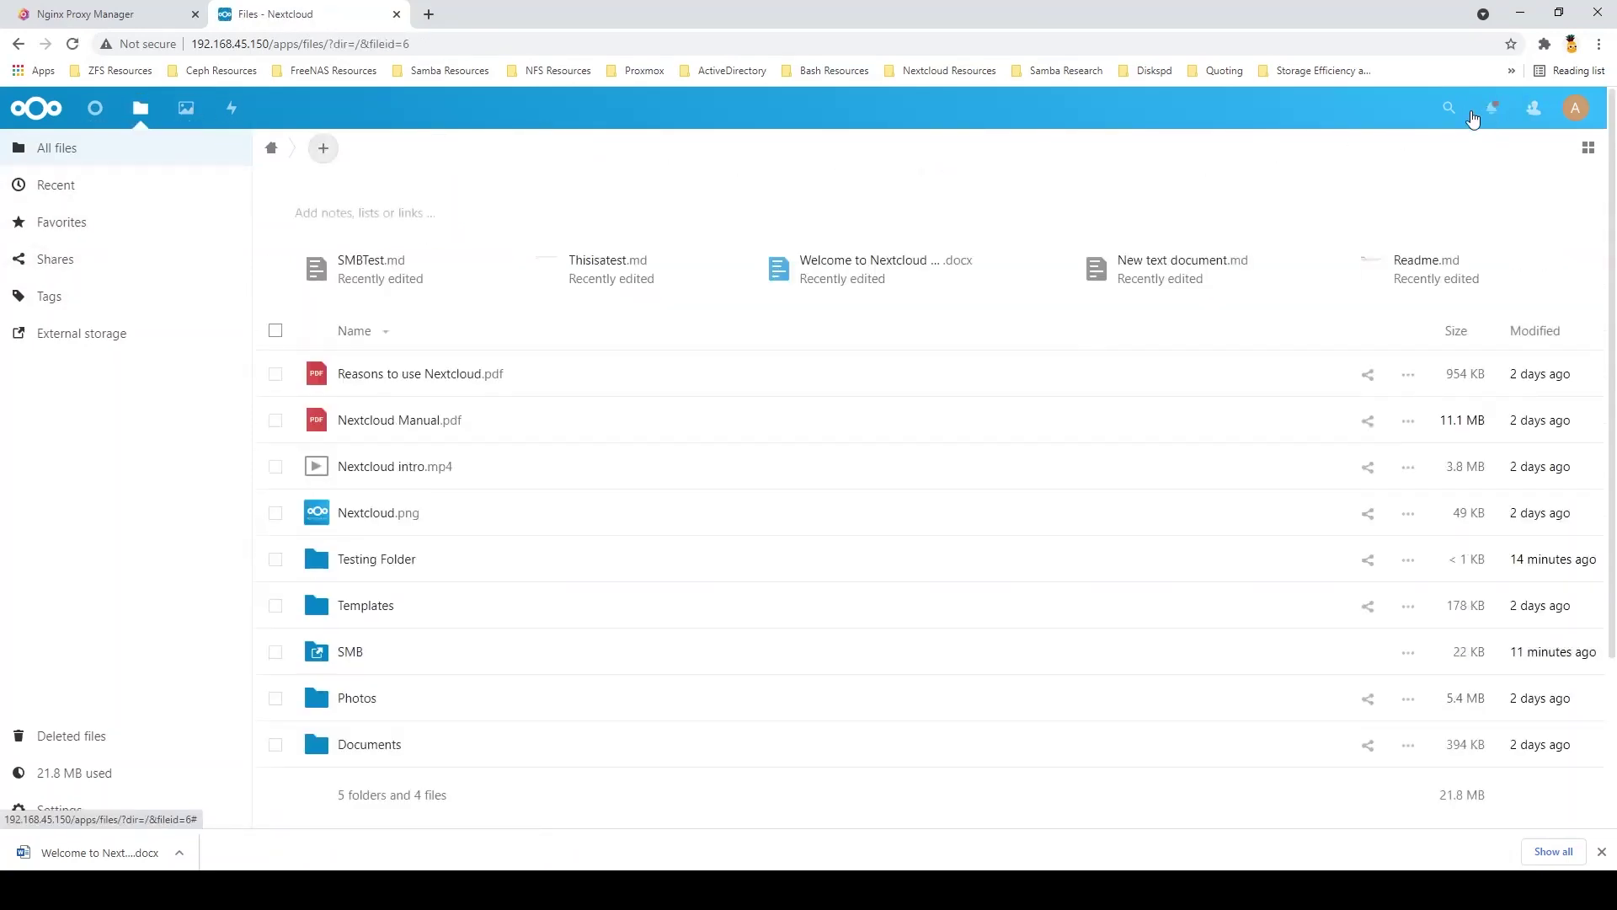
click(1450, 112)
text(apps)
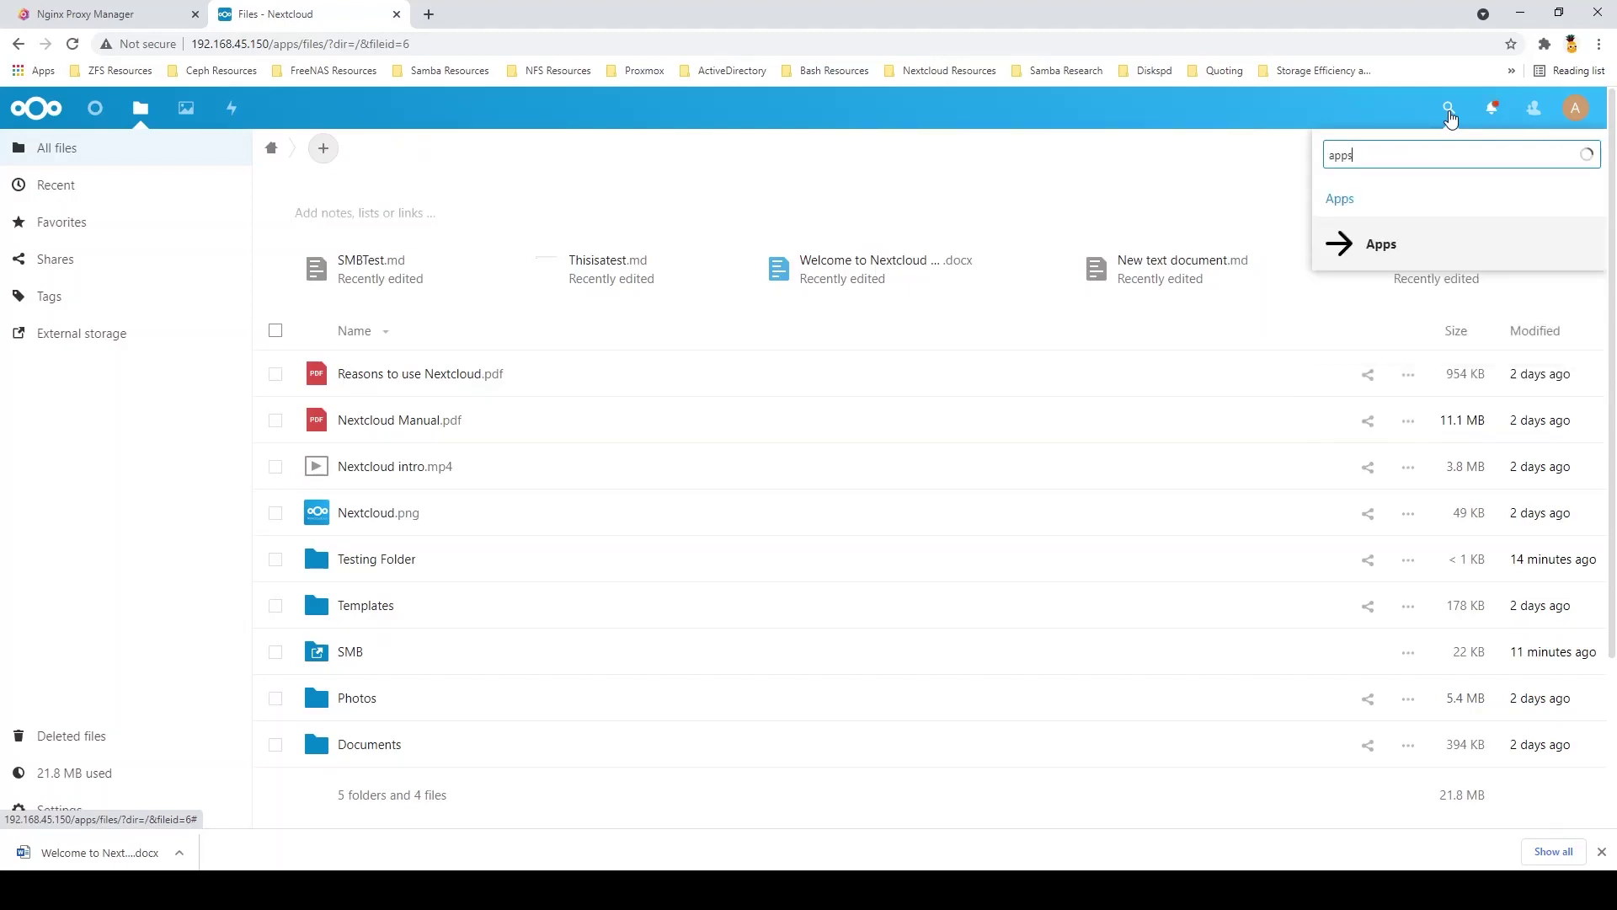
click(1379, 244)
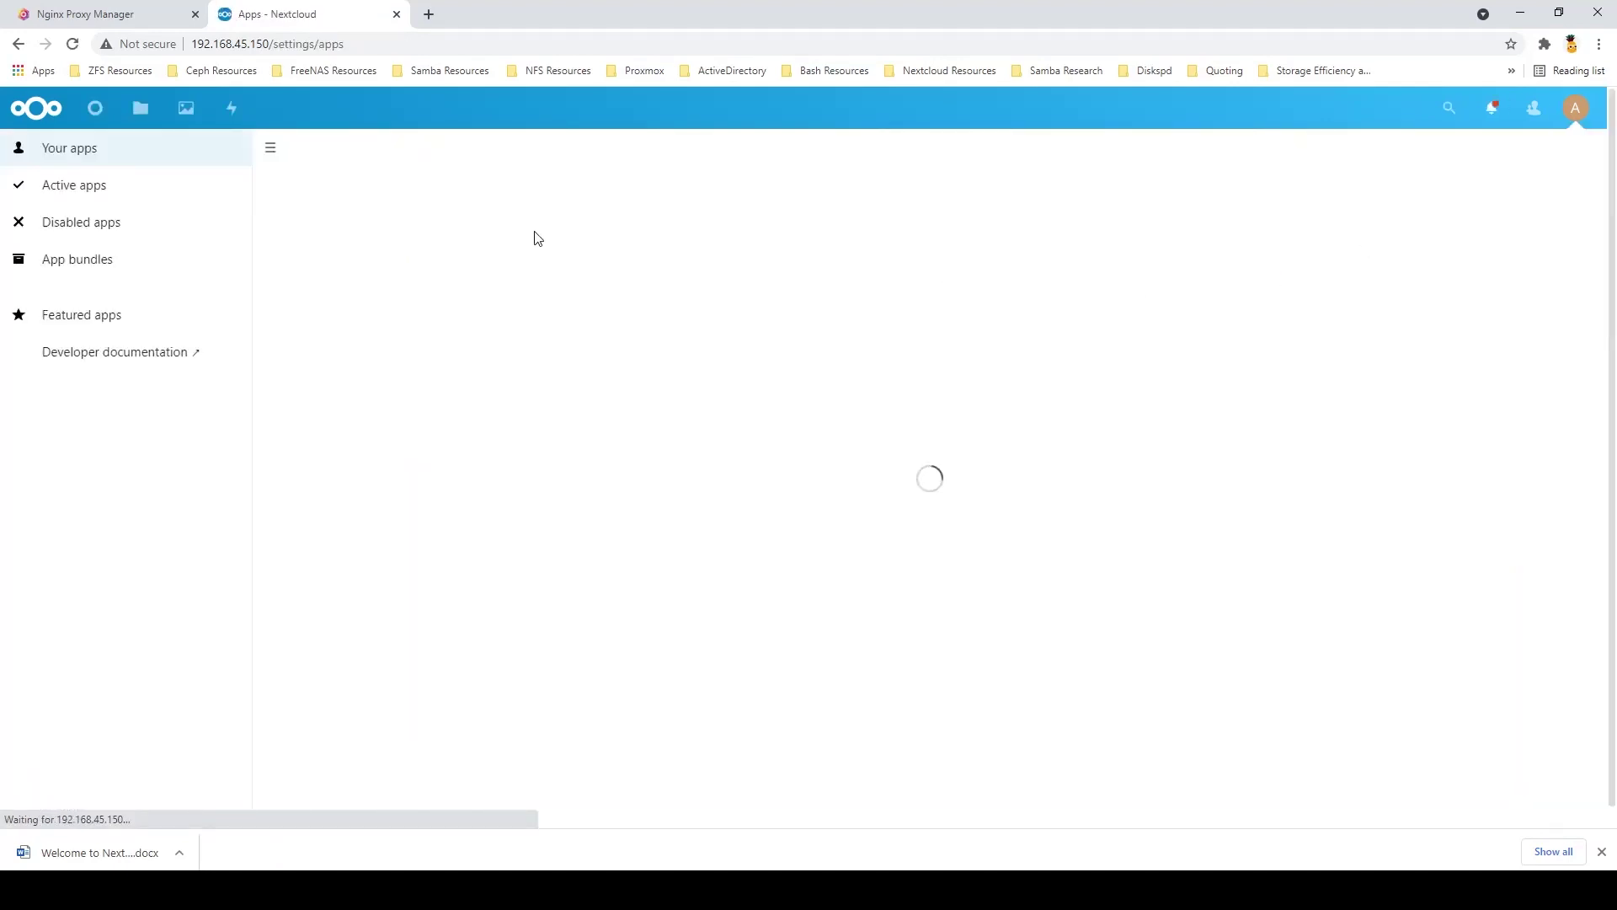
click(132, 234)
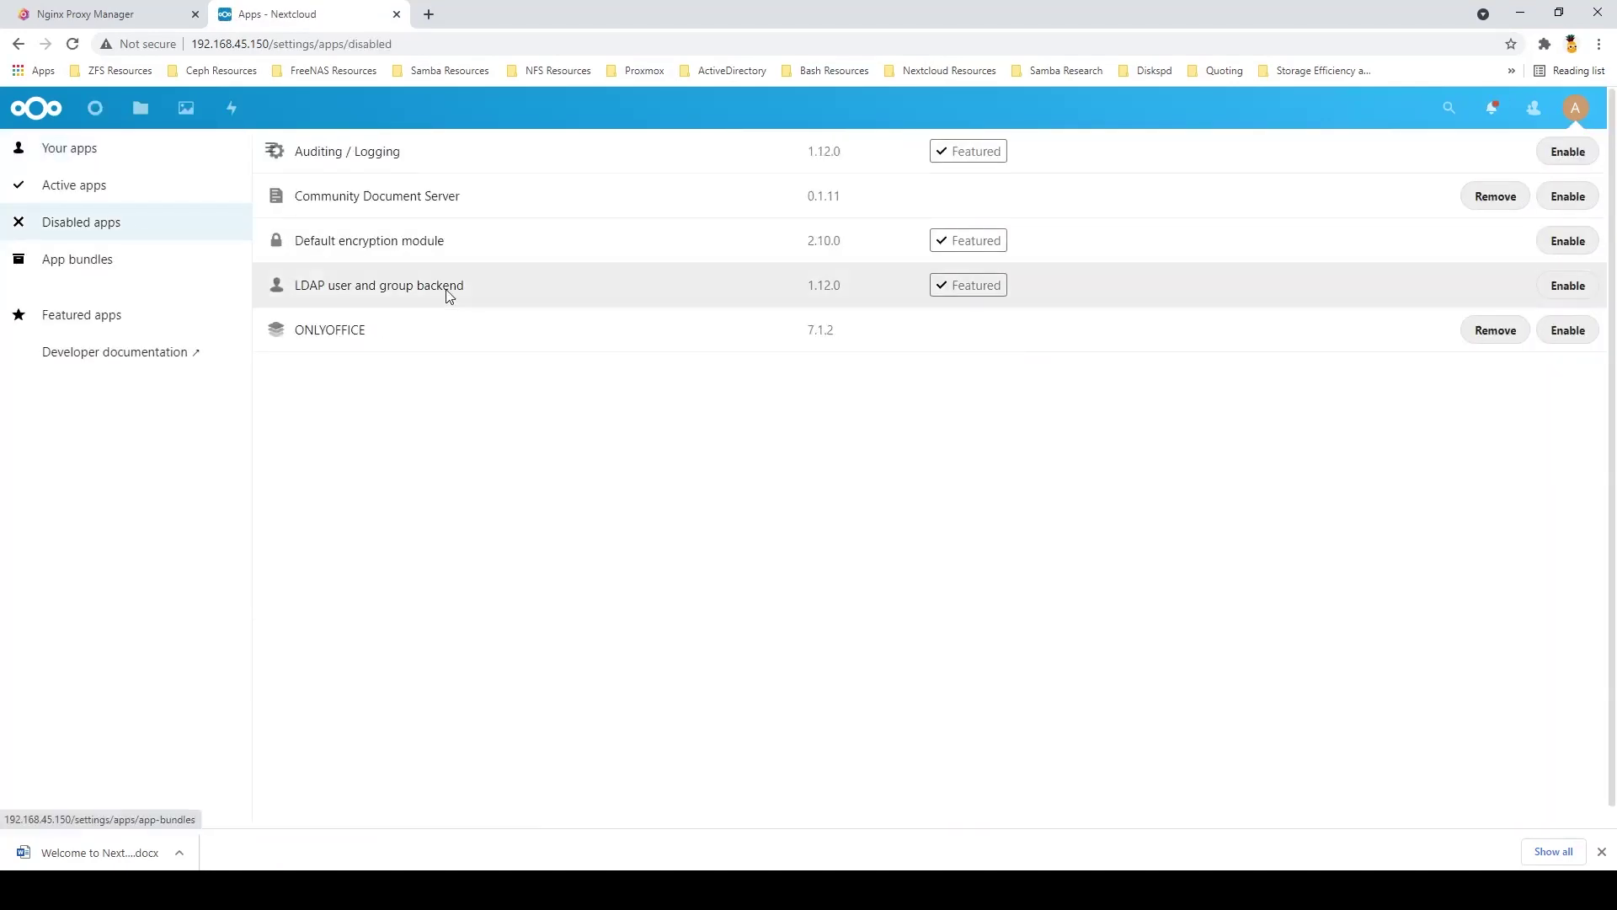
click(1587, 336)
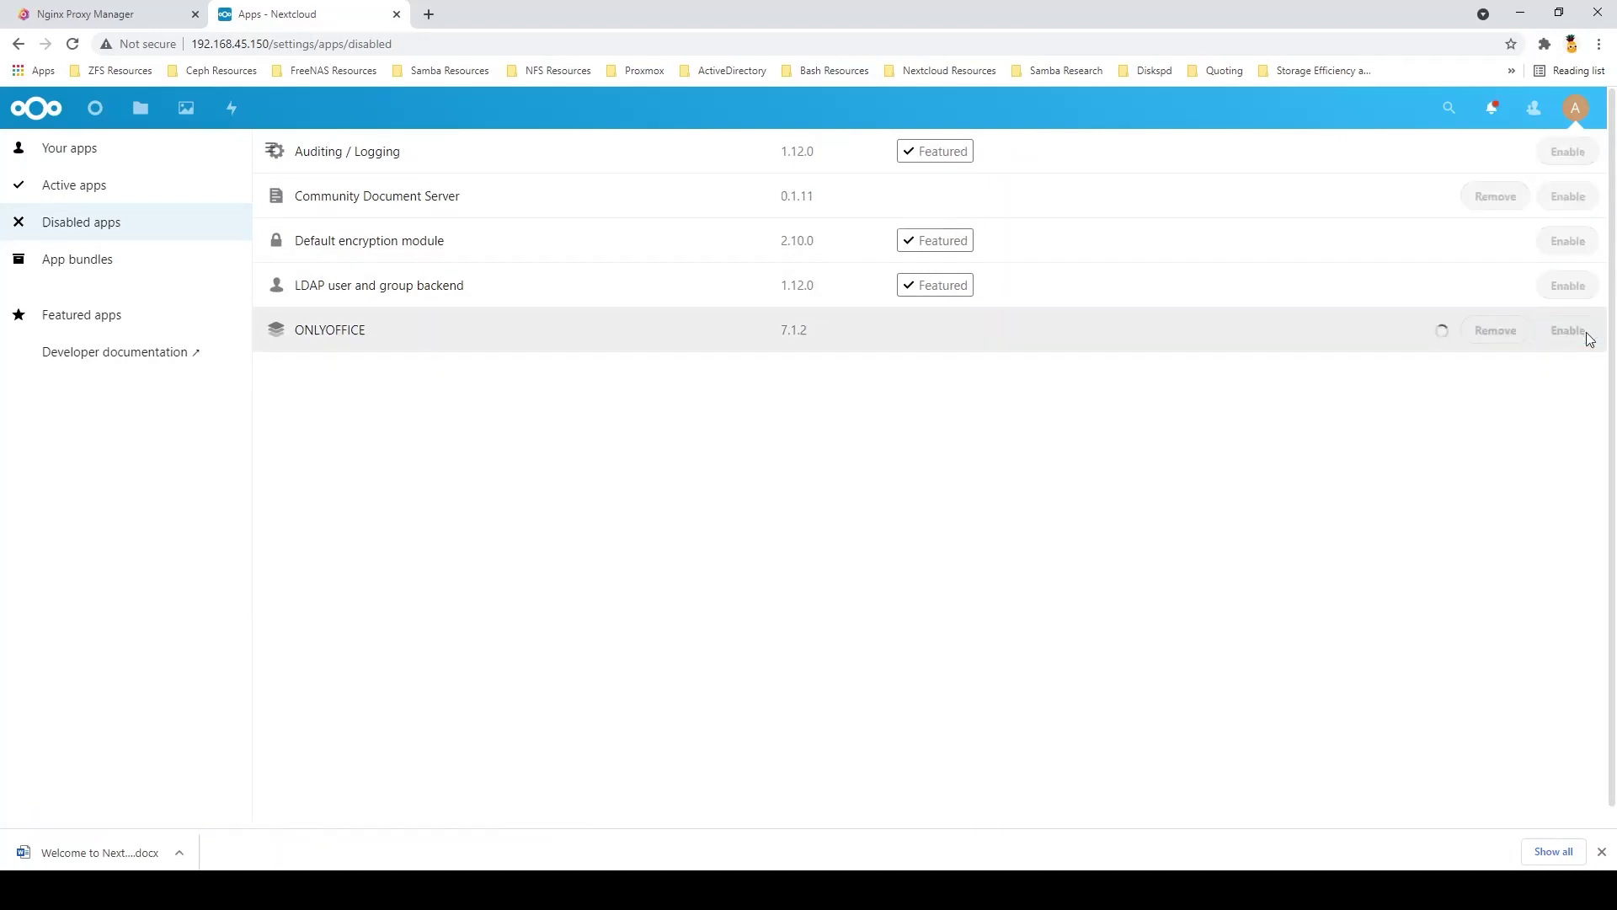
click(1461, 112)
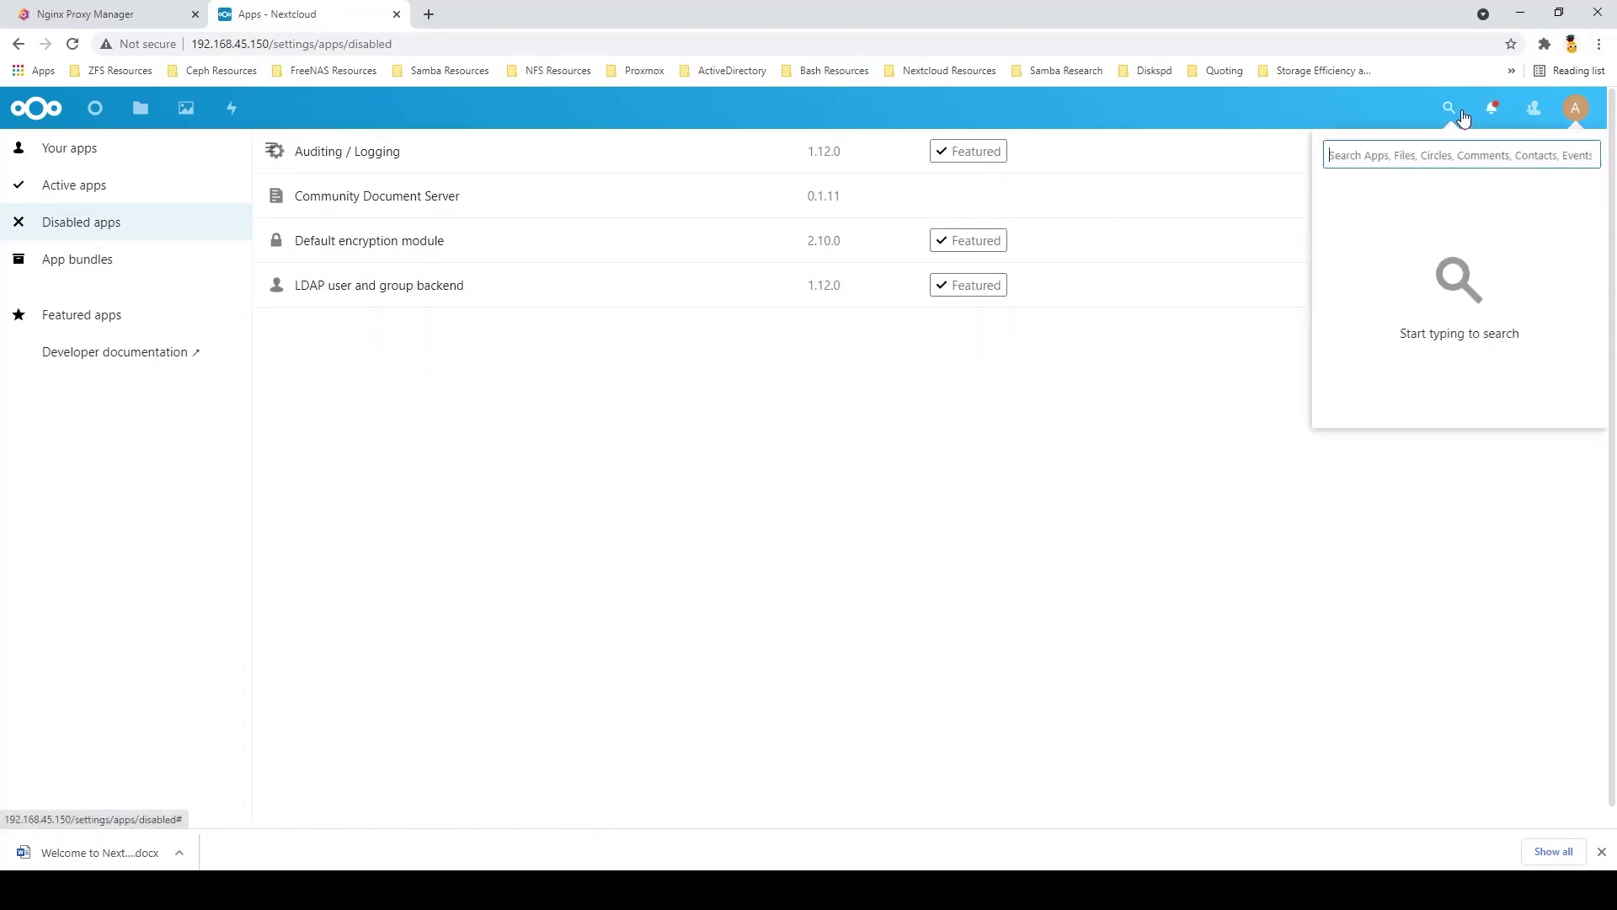
text(onlyoffice)
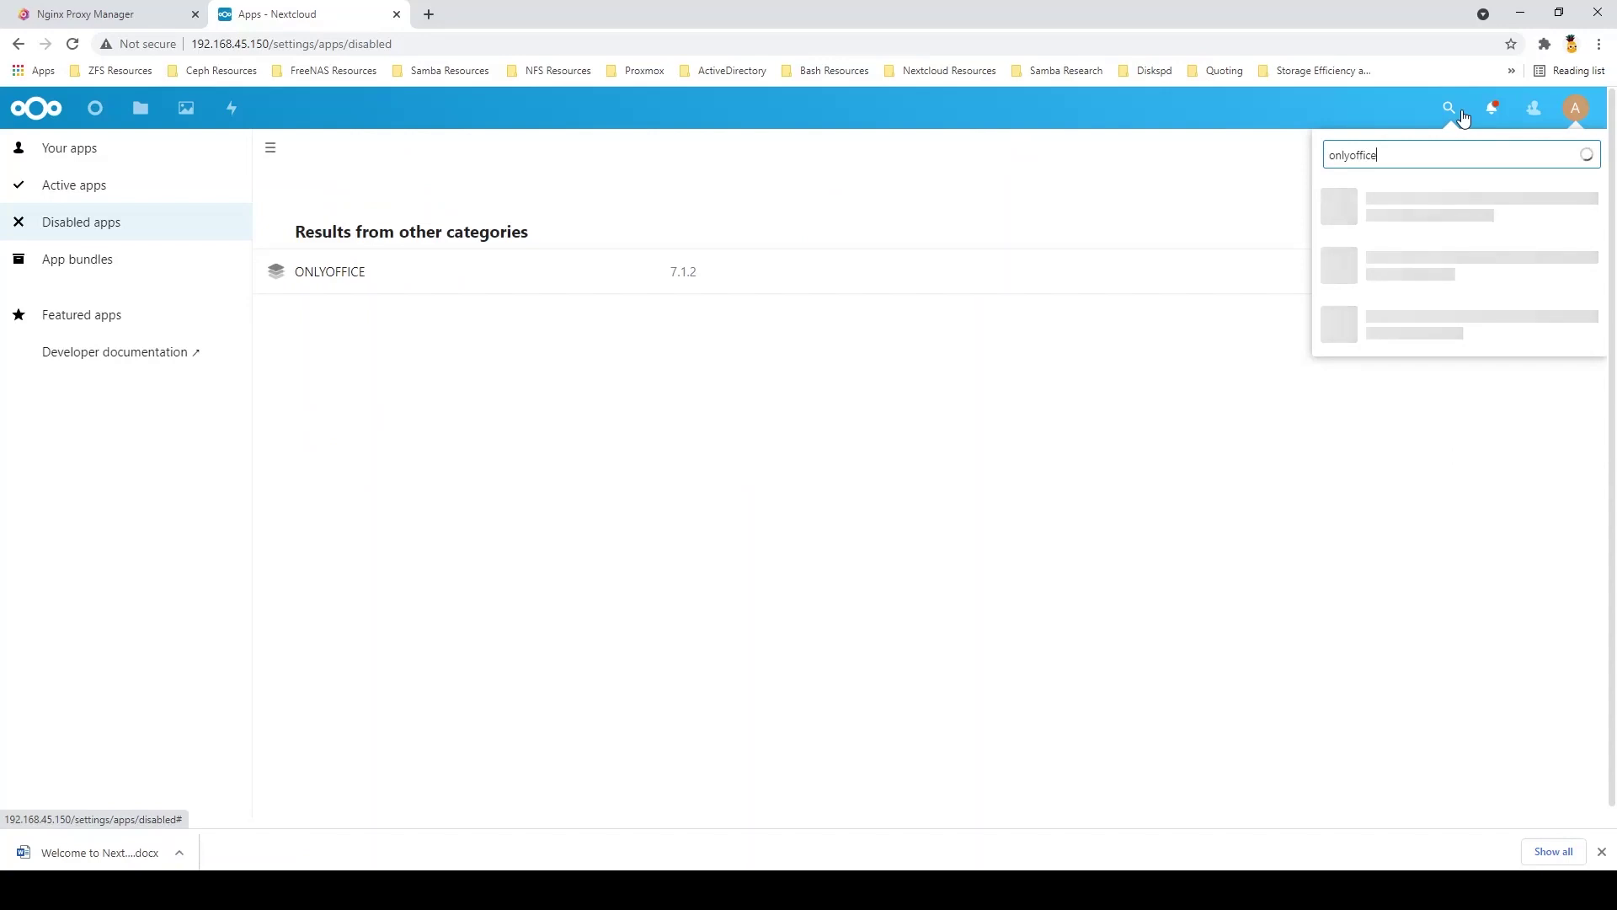
click(1389, 242)
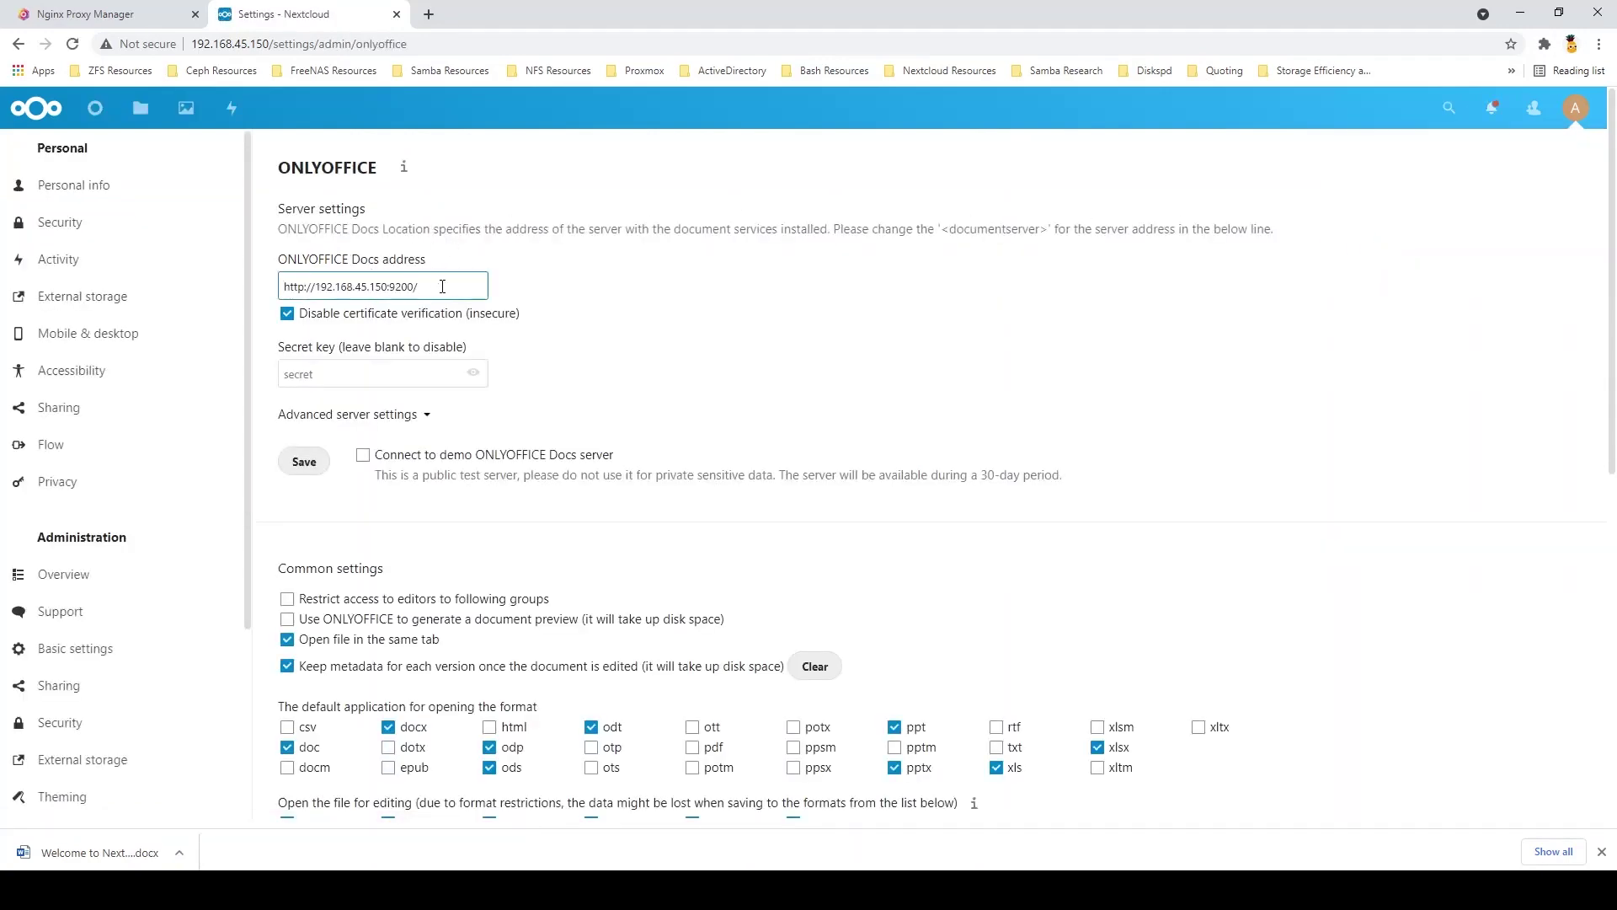
drag(442, 286, 218, 292)
click(142, 108)
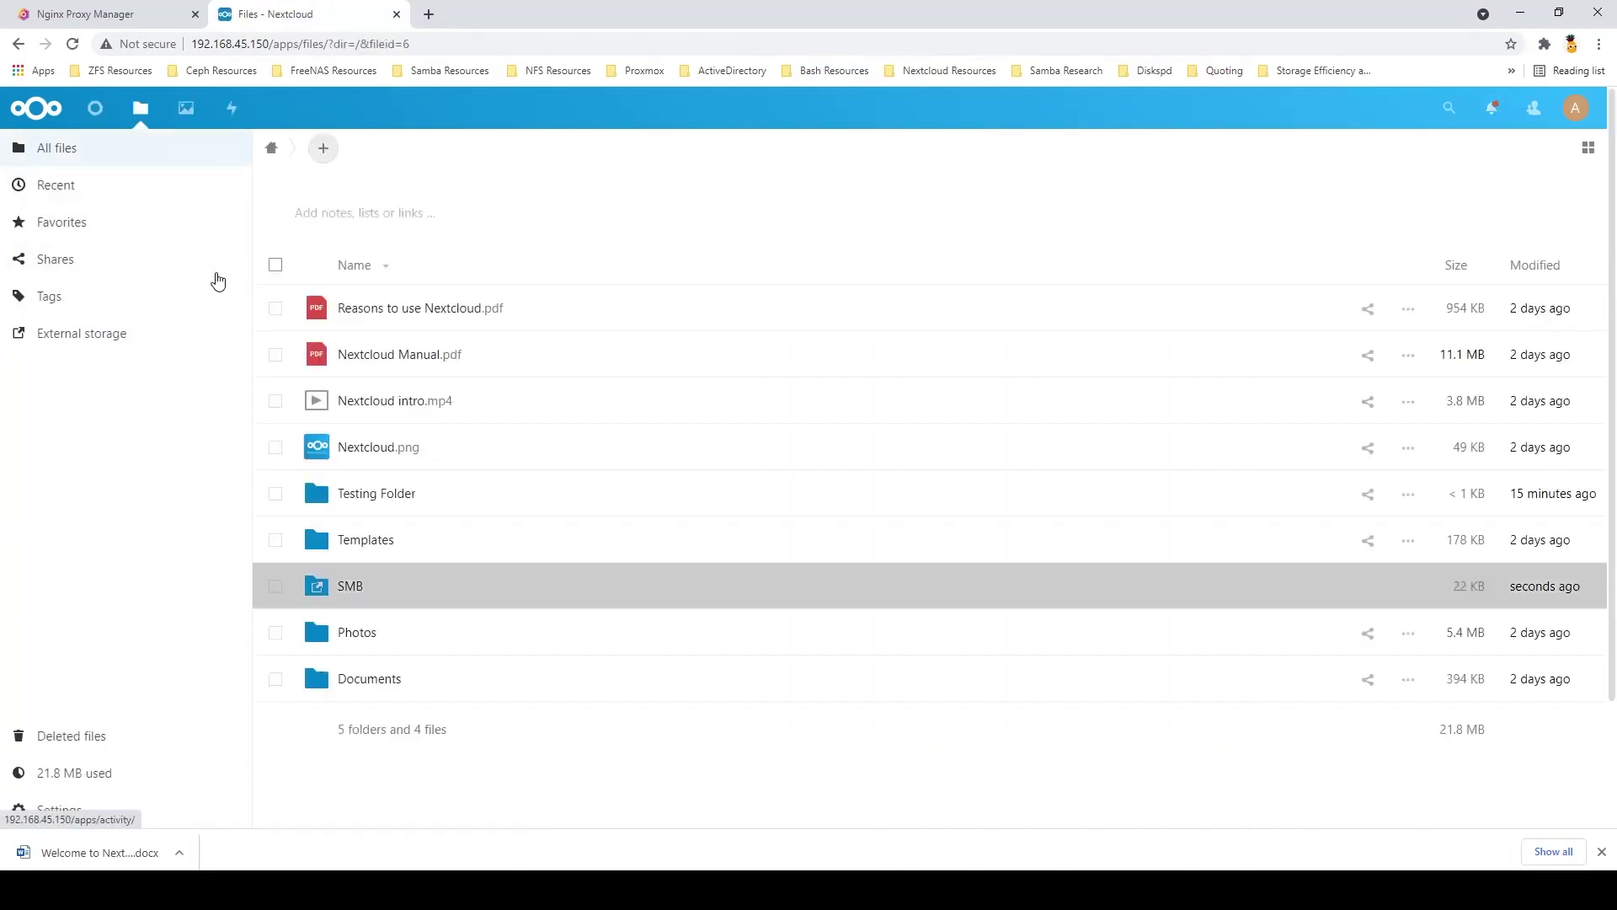
- Open Welcome to Nextcloud Hub.docx from Documents in the ONLYOFFICE editor
click(380, 529)
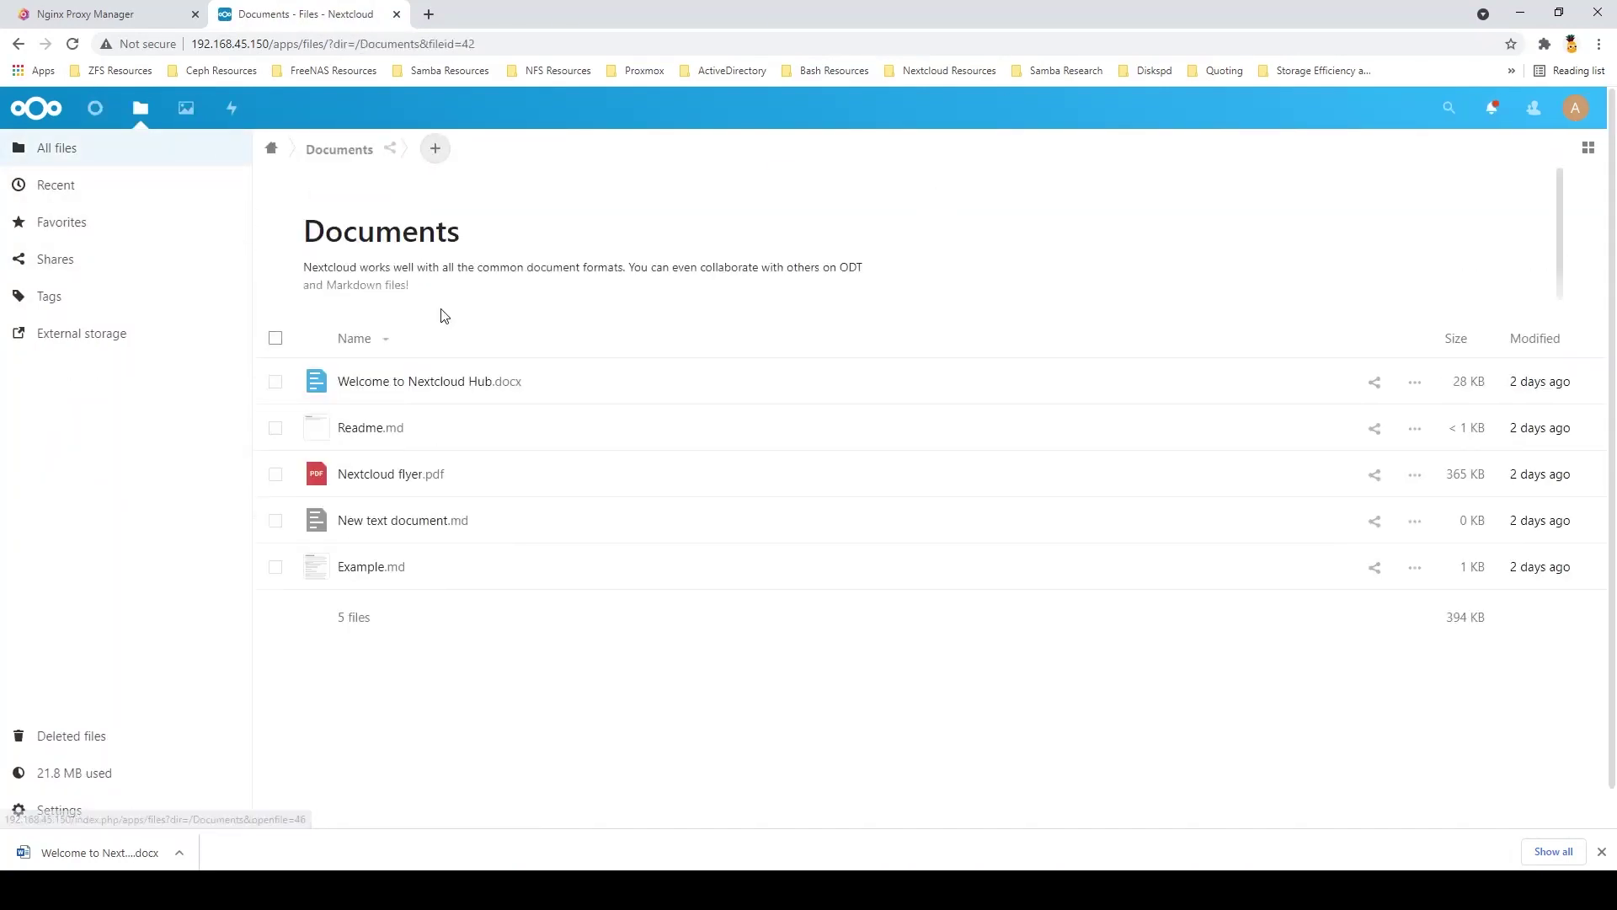
click(444, 386)
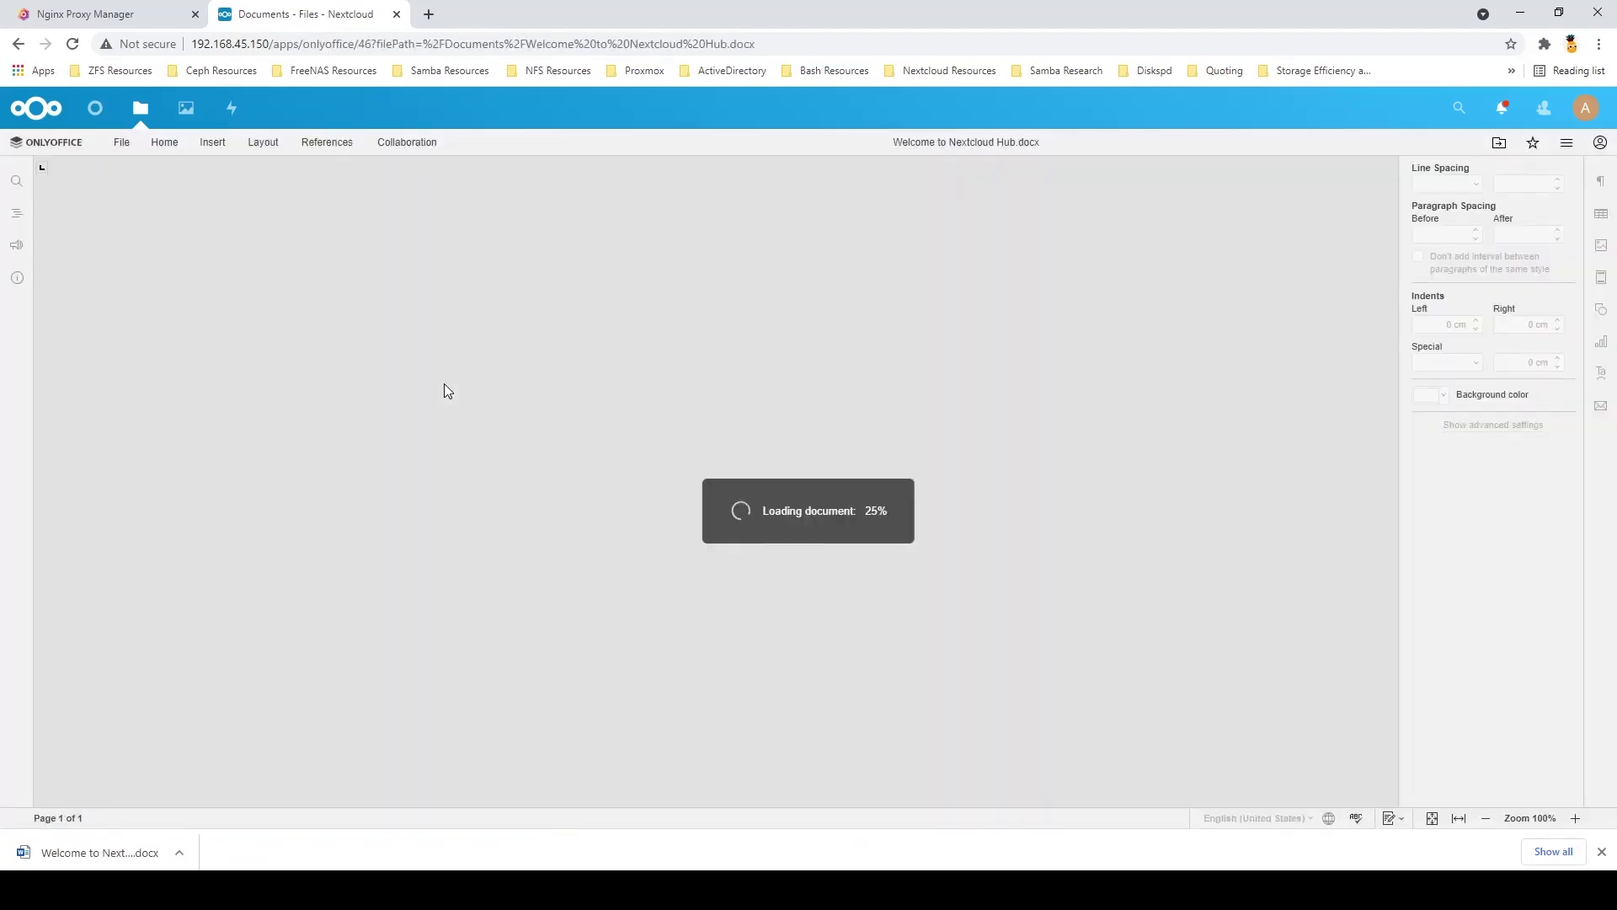
scroll(763, 375, down, 3)
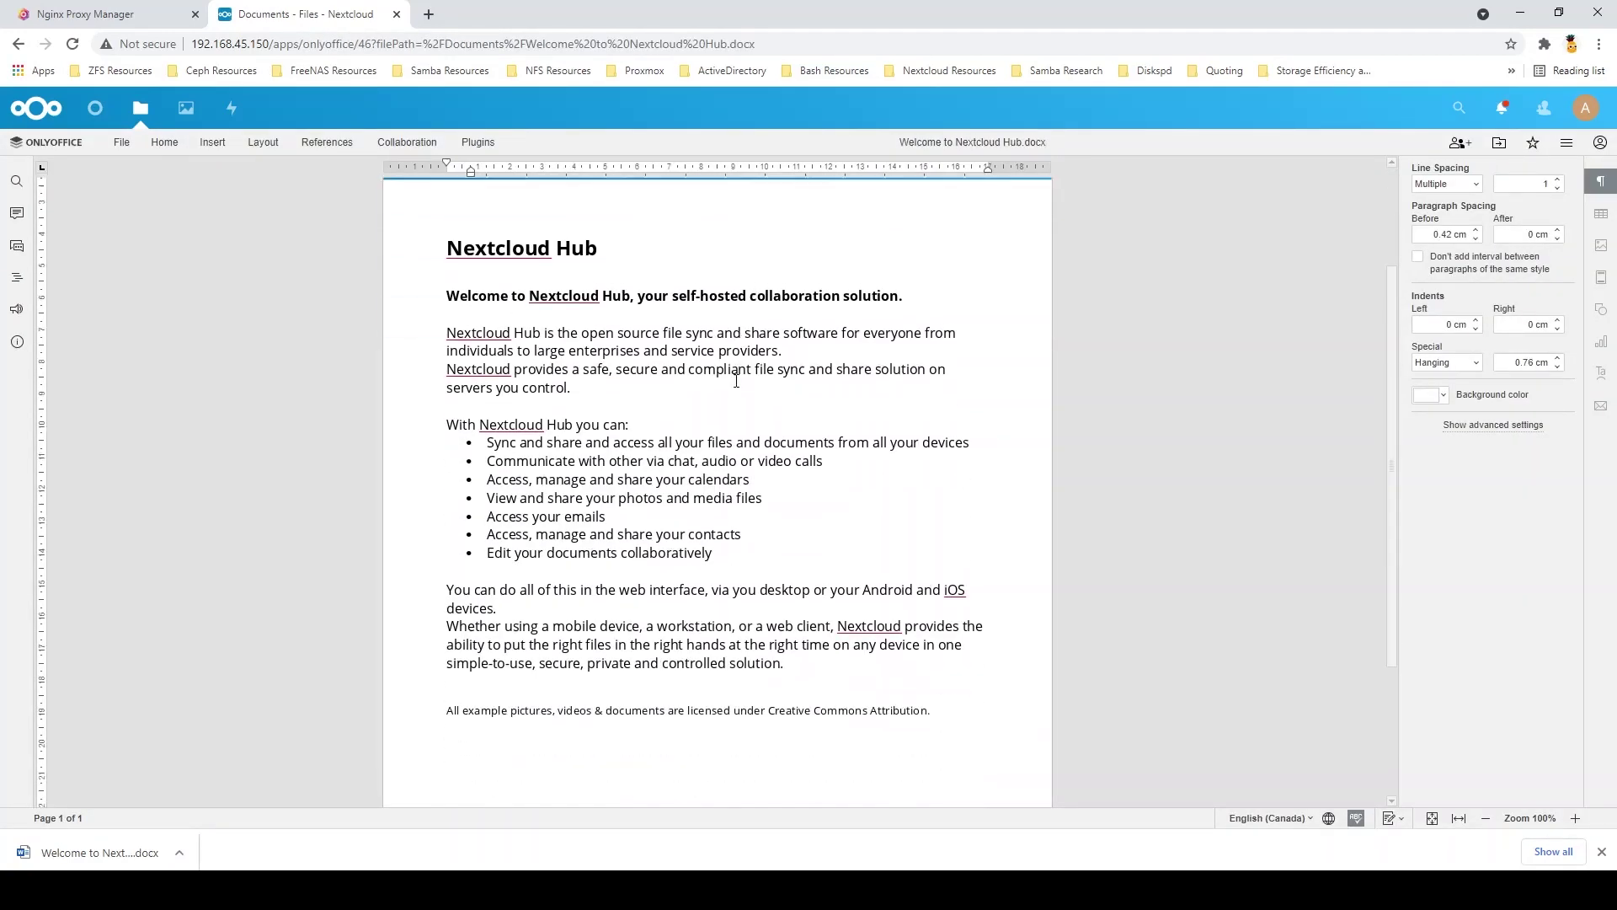
scroll(354, 272, up, 2)
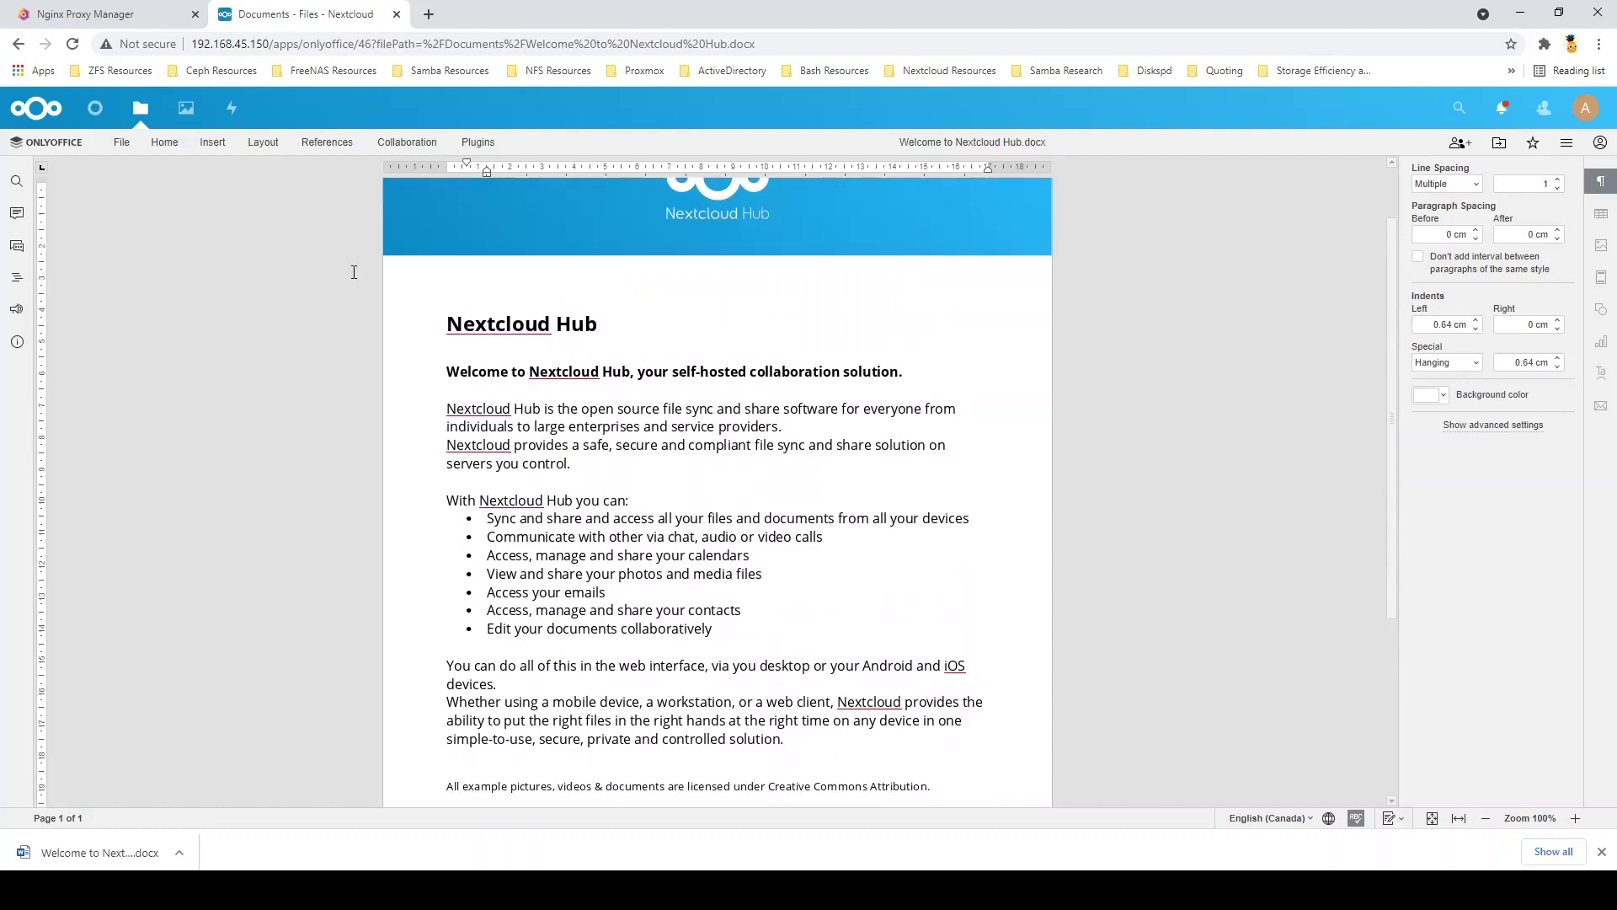
- Browse the ONLYOFFICE Home, Insert, Layout and References toolbar tabs
click(180, 139)
click(263, 143)
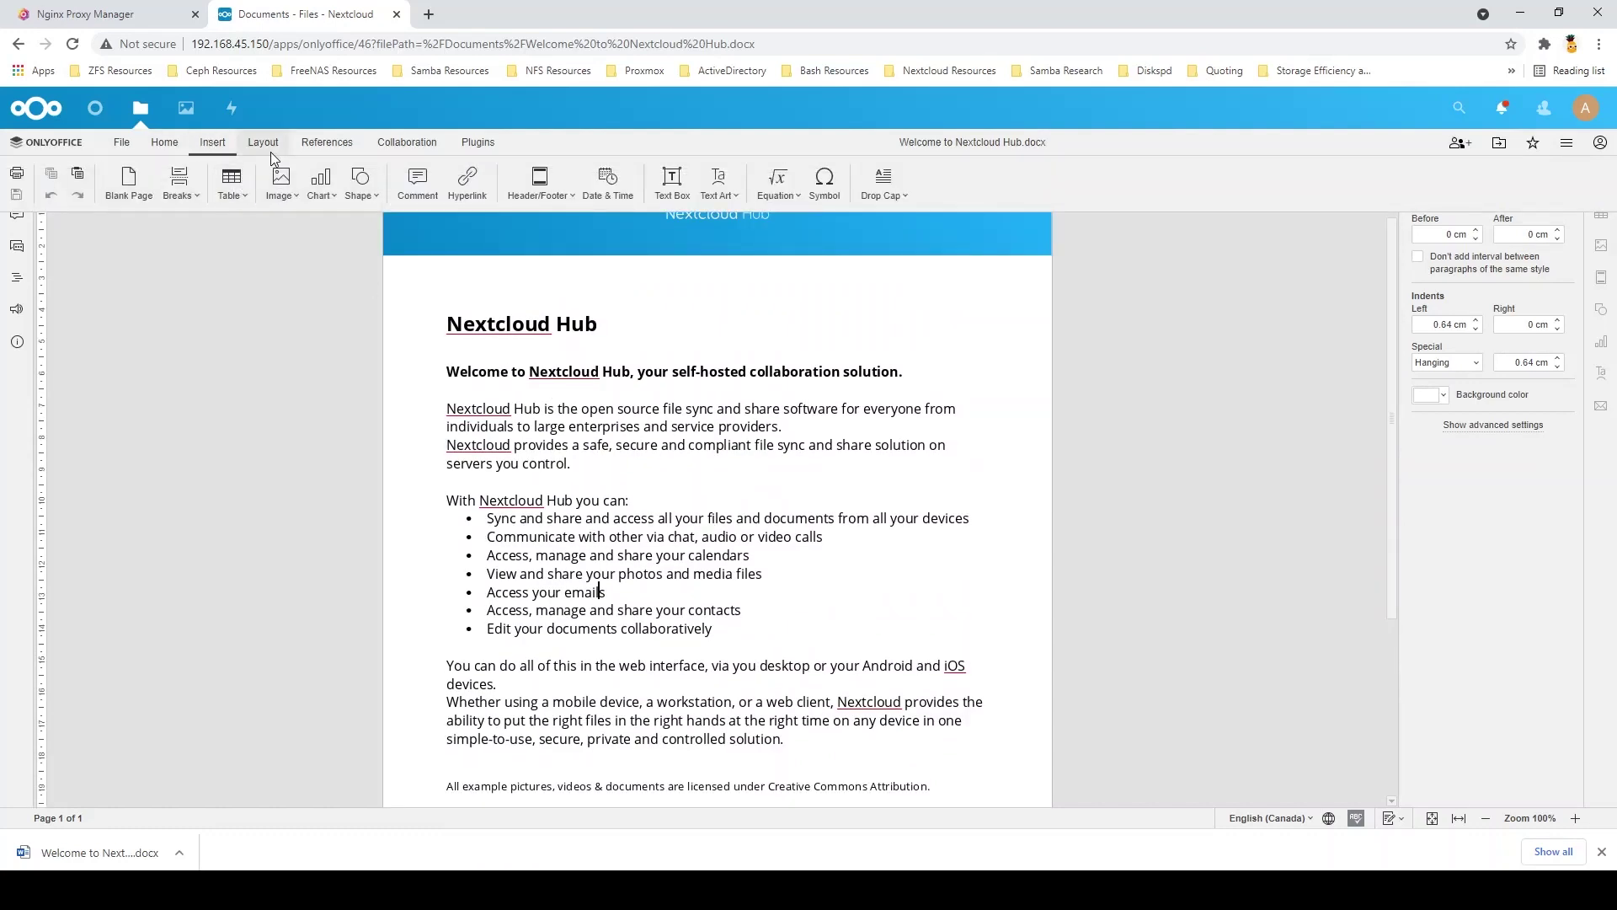
click(324, 143)
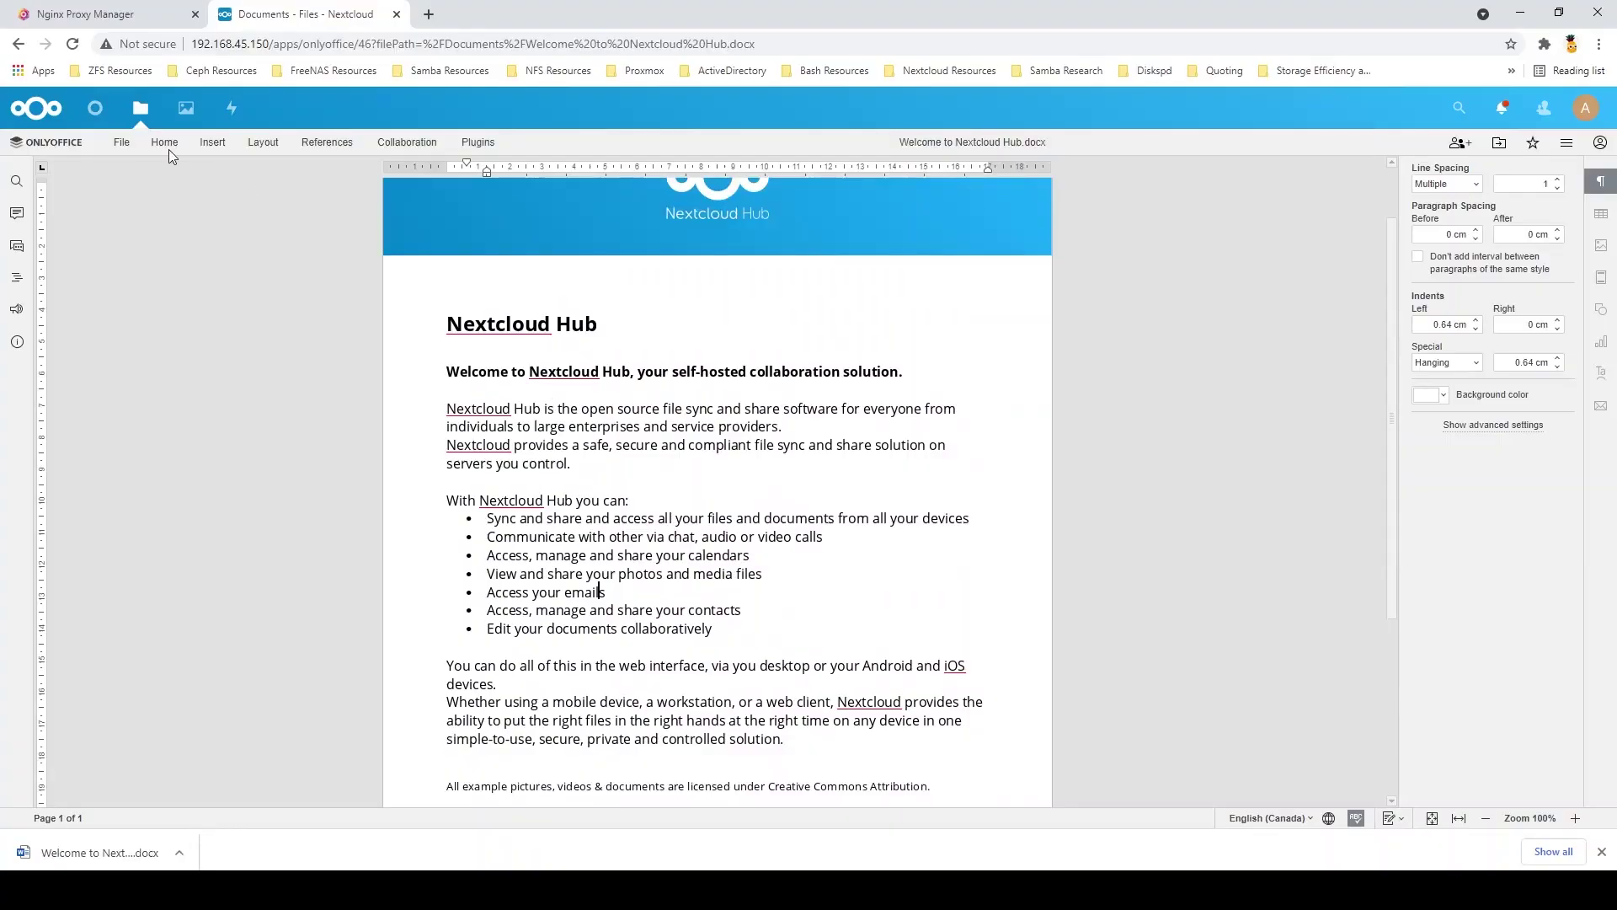
click(211, 143)
click(266, 143)
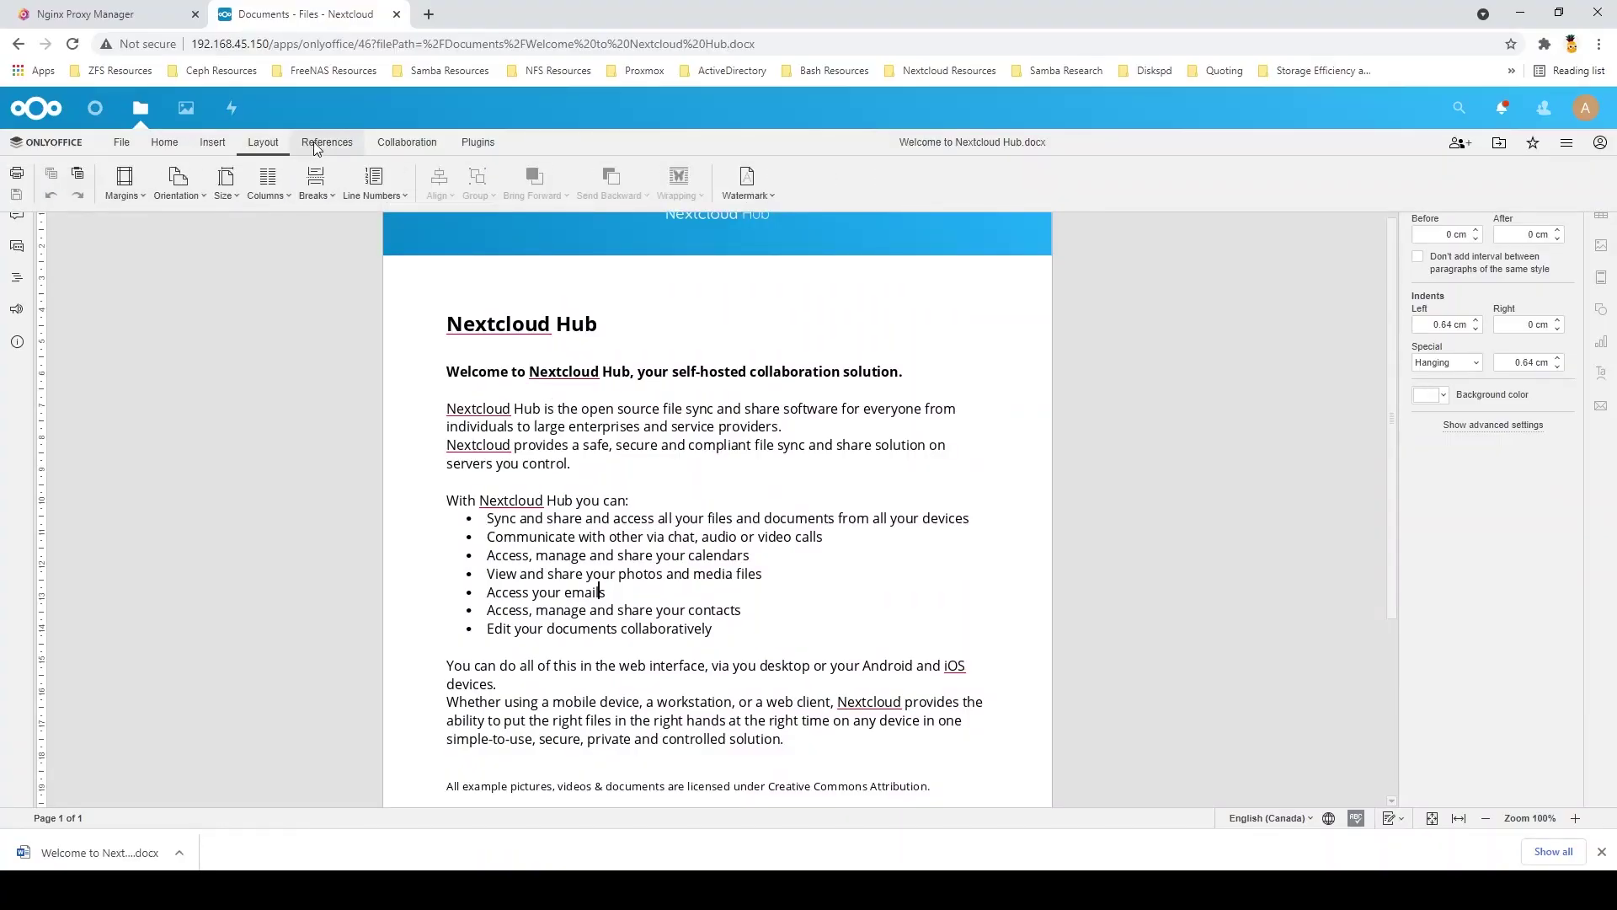
click(318, 142)
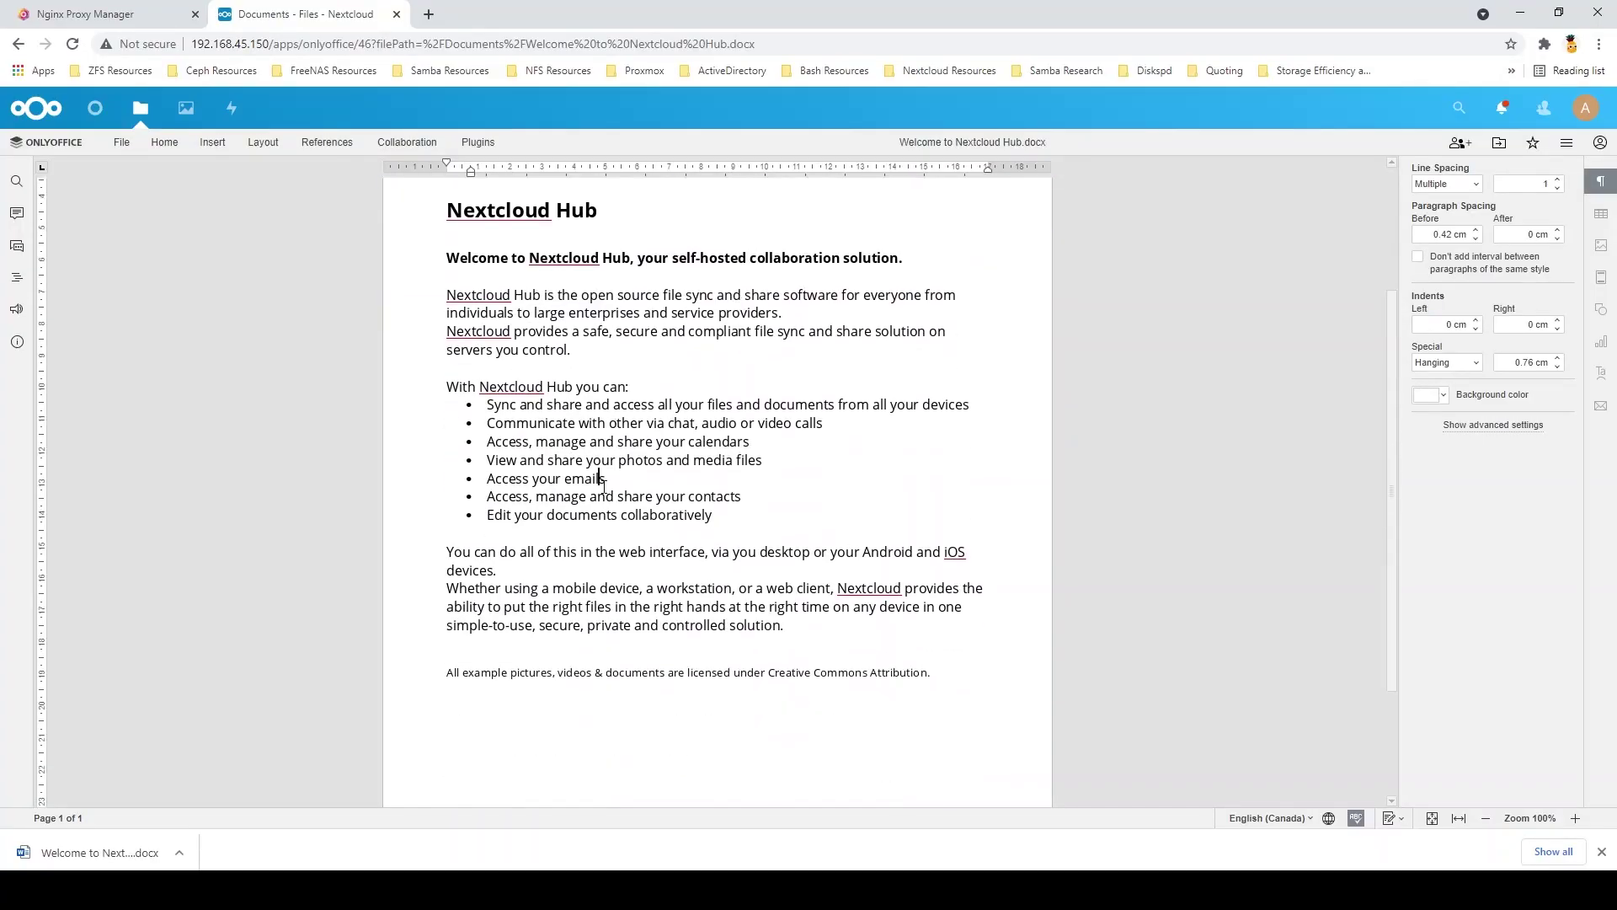
scroll(407, 303, up, 2)
click(211, 142)
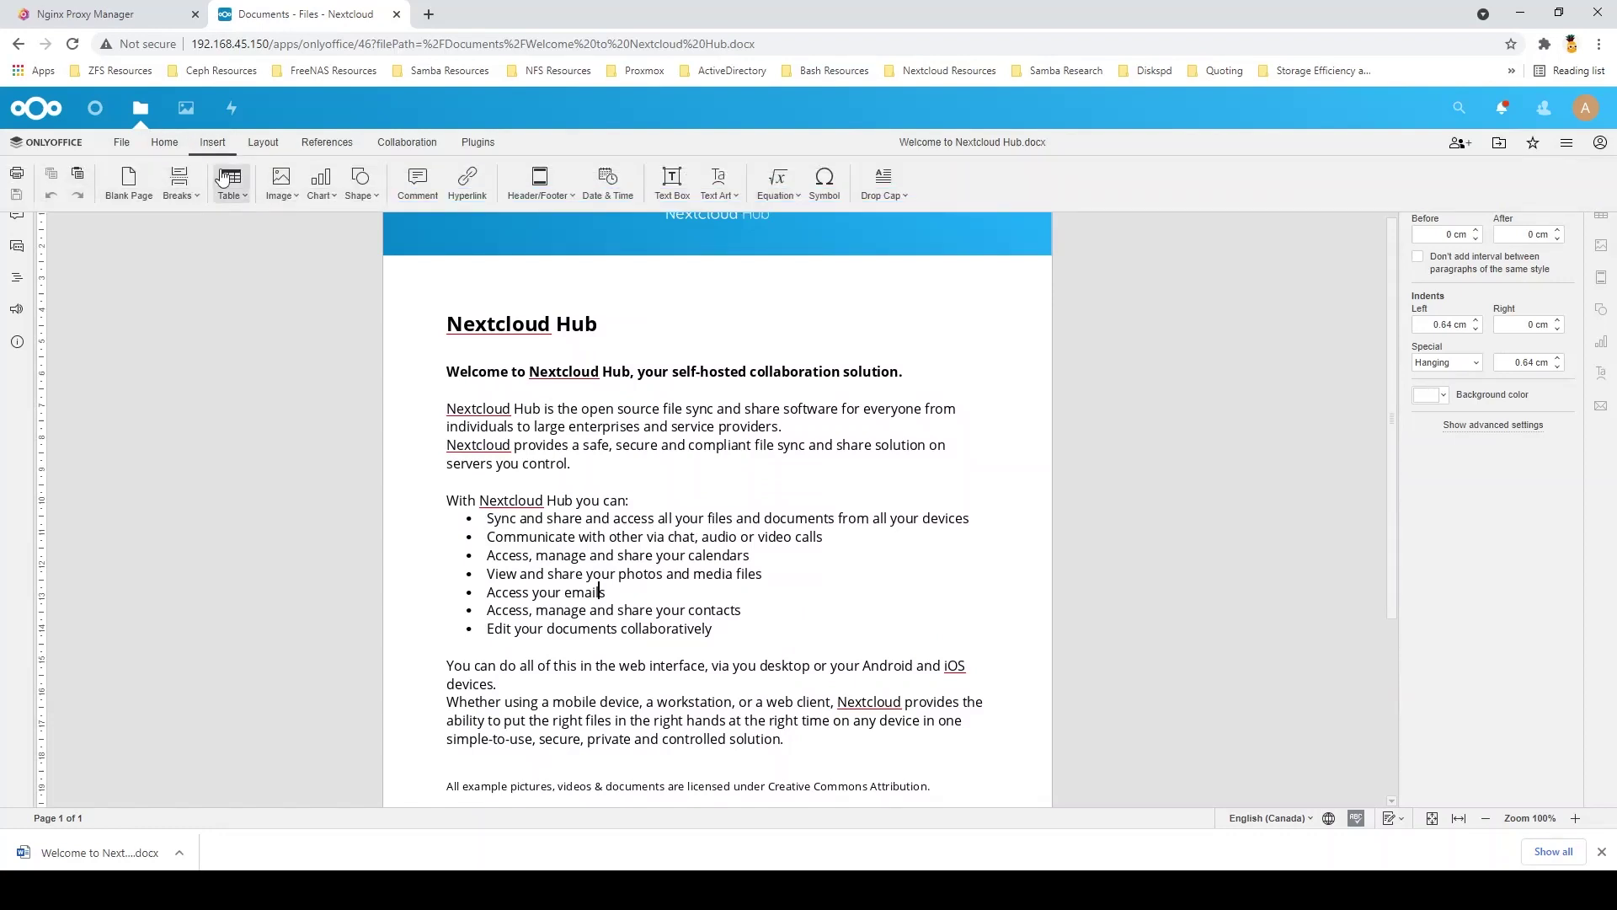
click(263, 145)
click(322, 145)
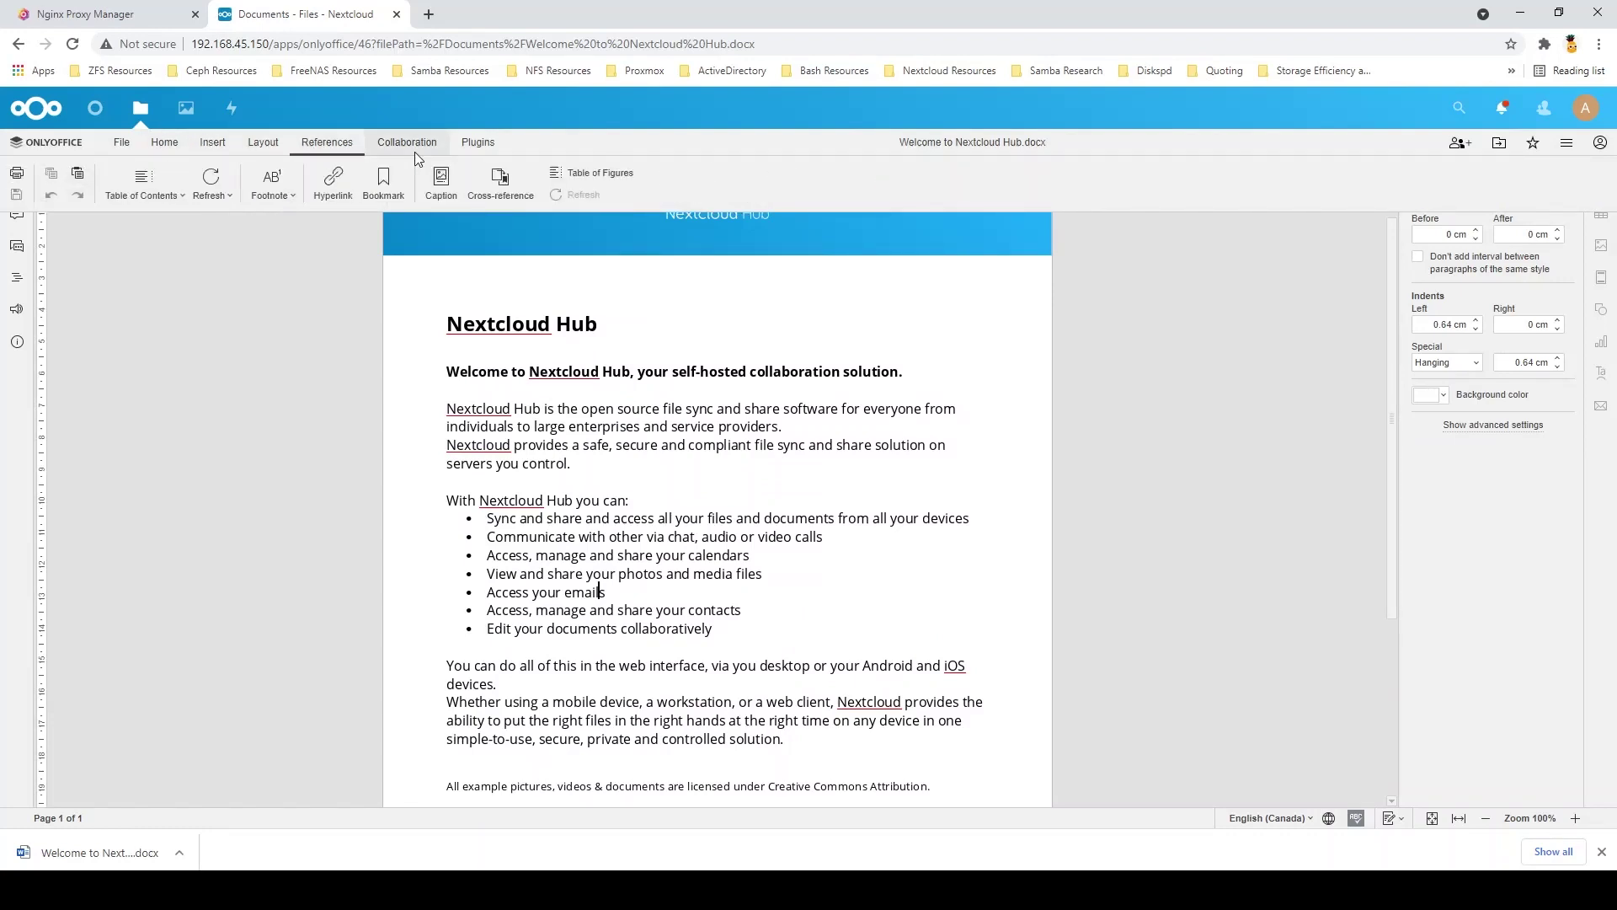